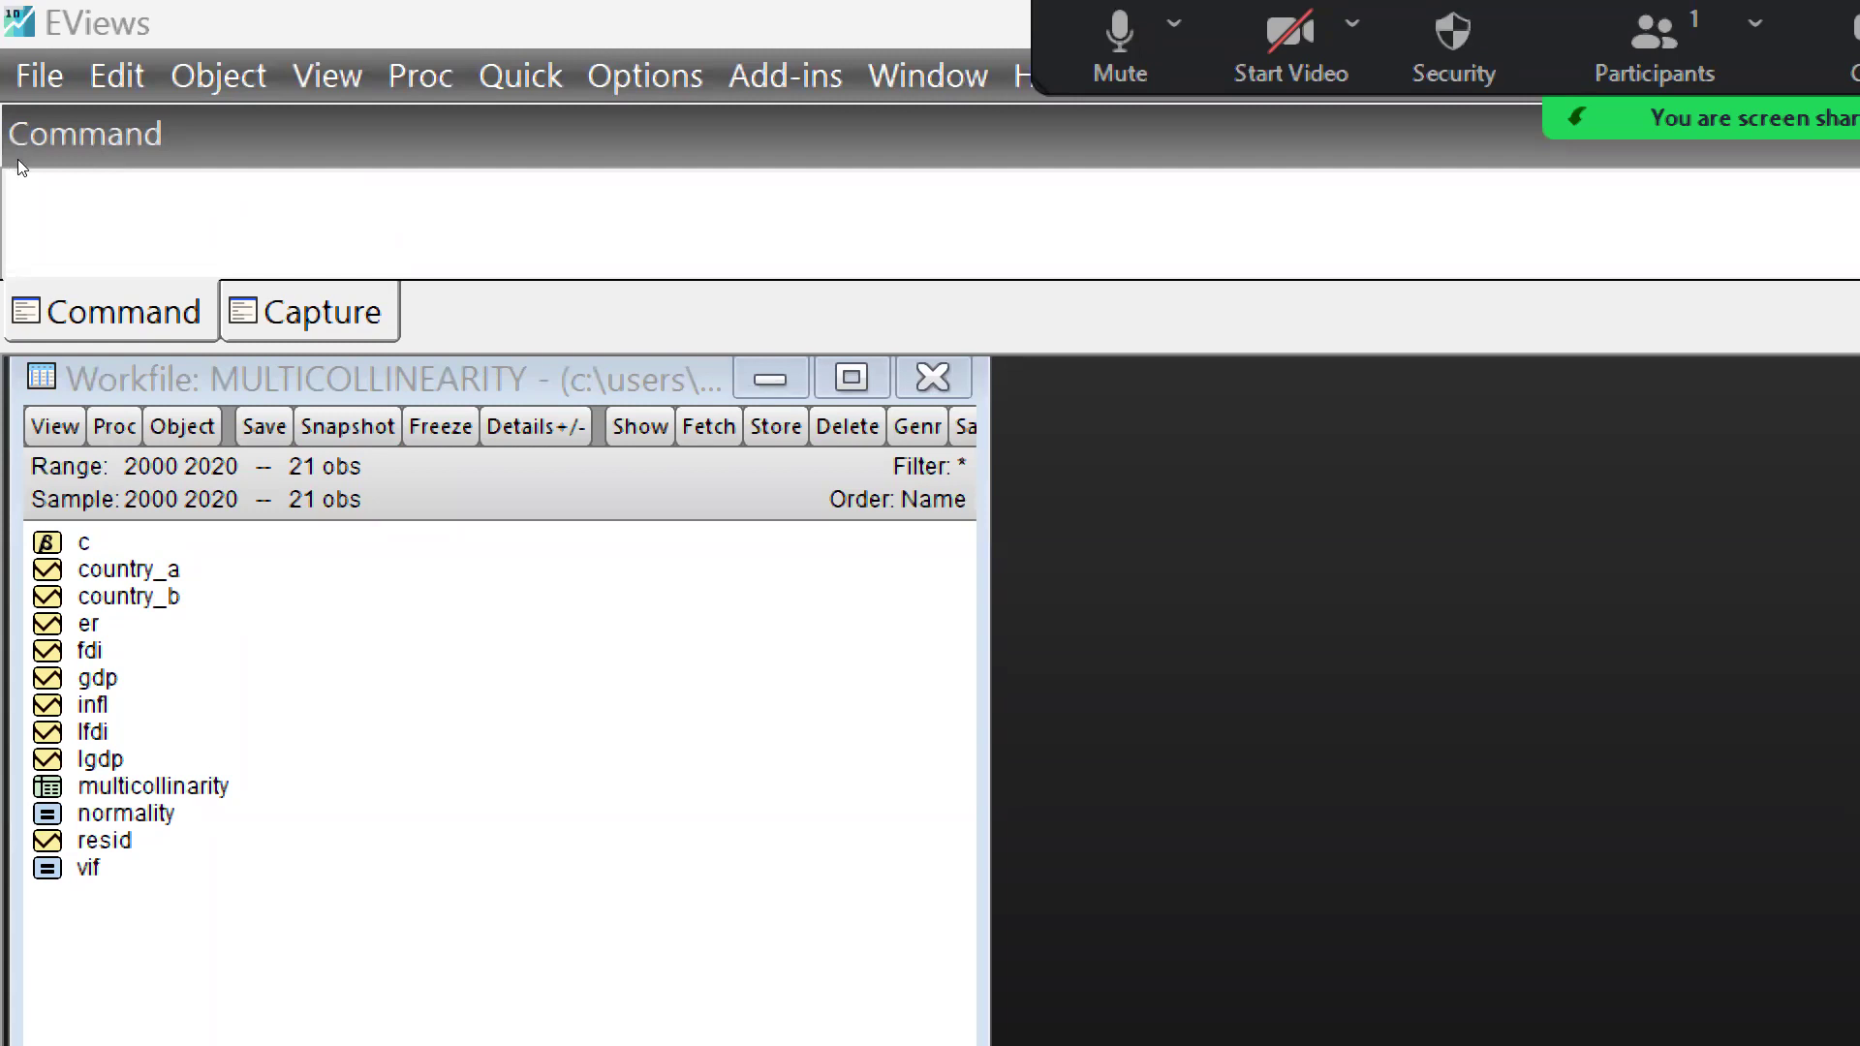
- Open the country_a and country_b series together as a group and place its window beside the workfile
click(74, 293)
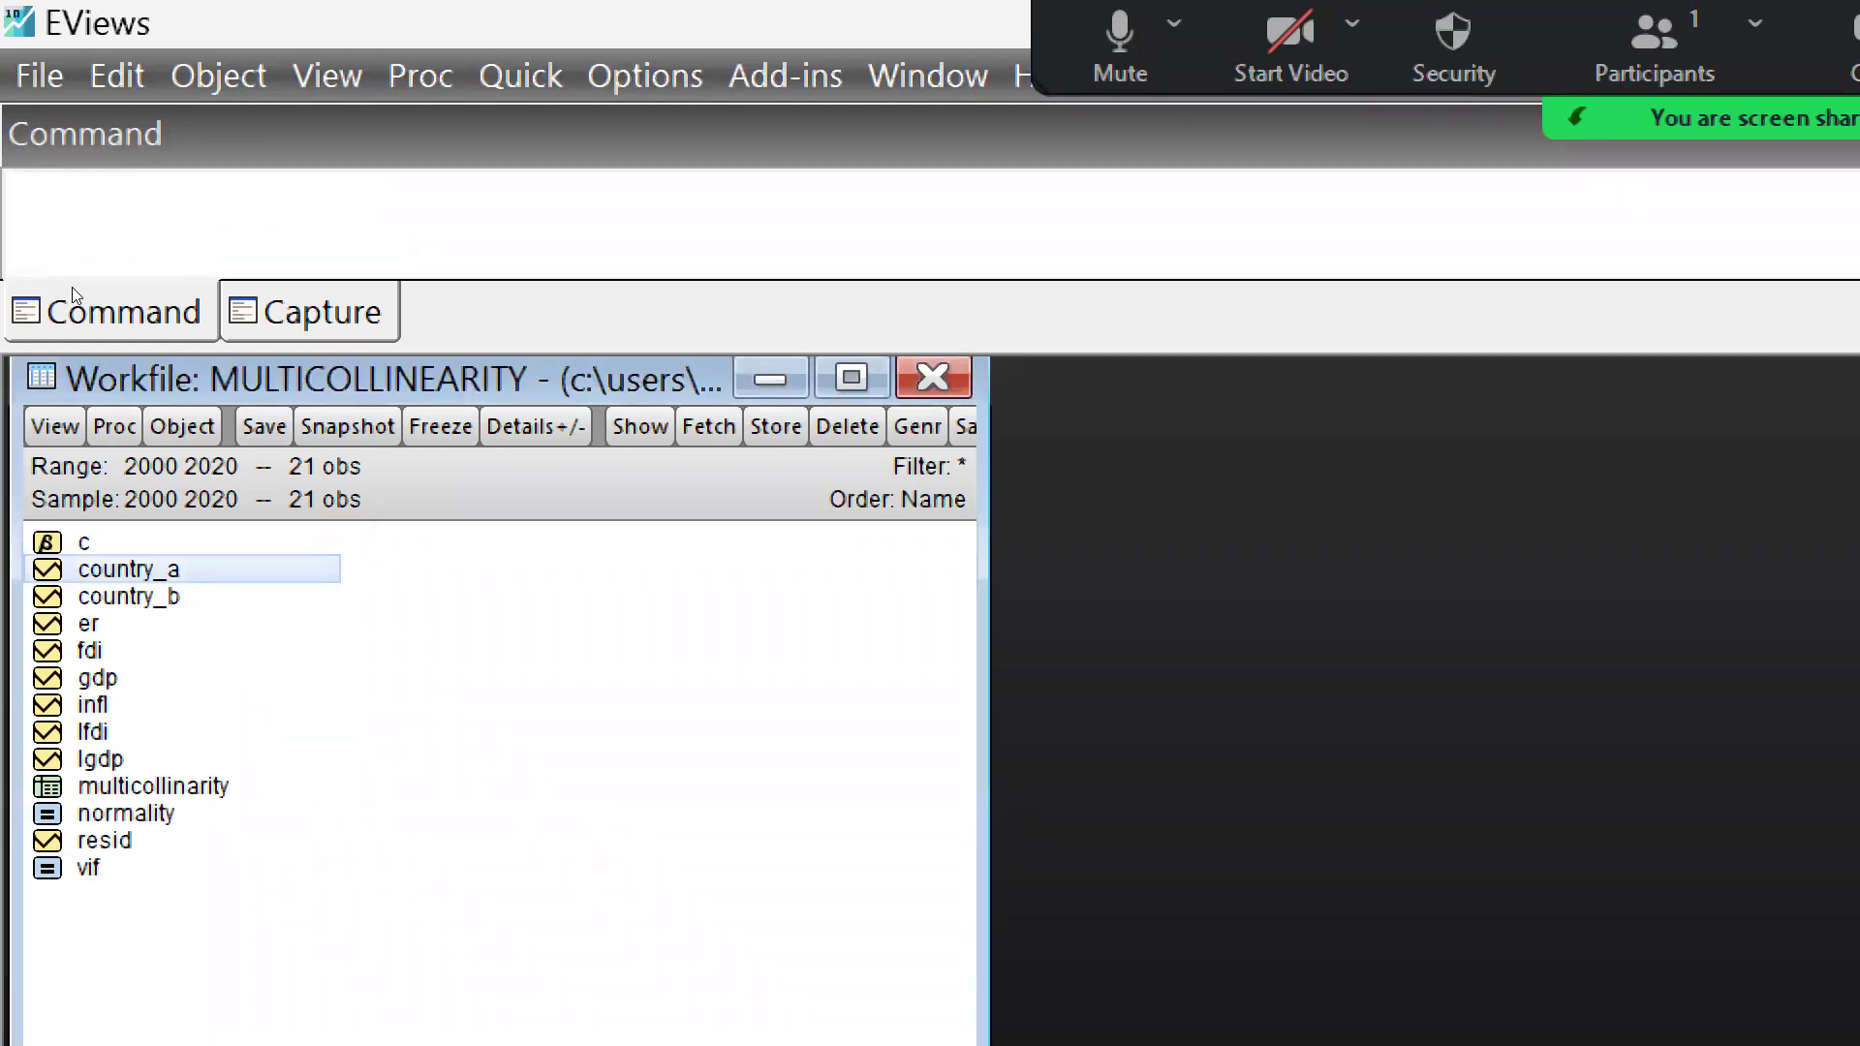
key(shift+Down)
key(shift+F10)
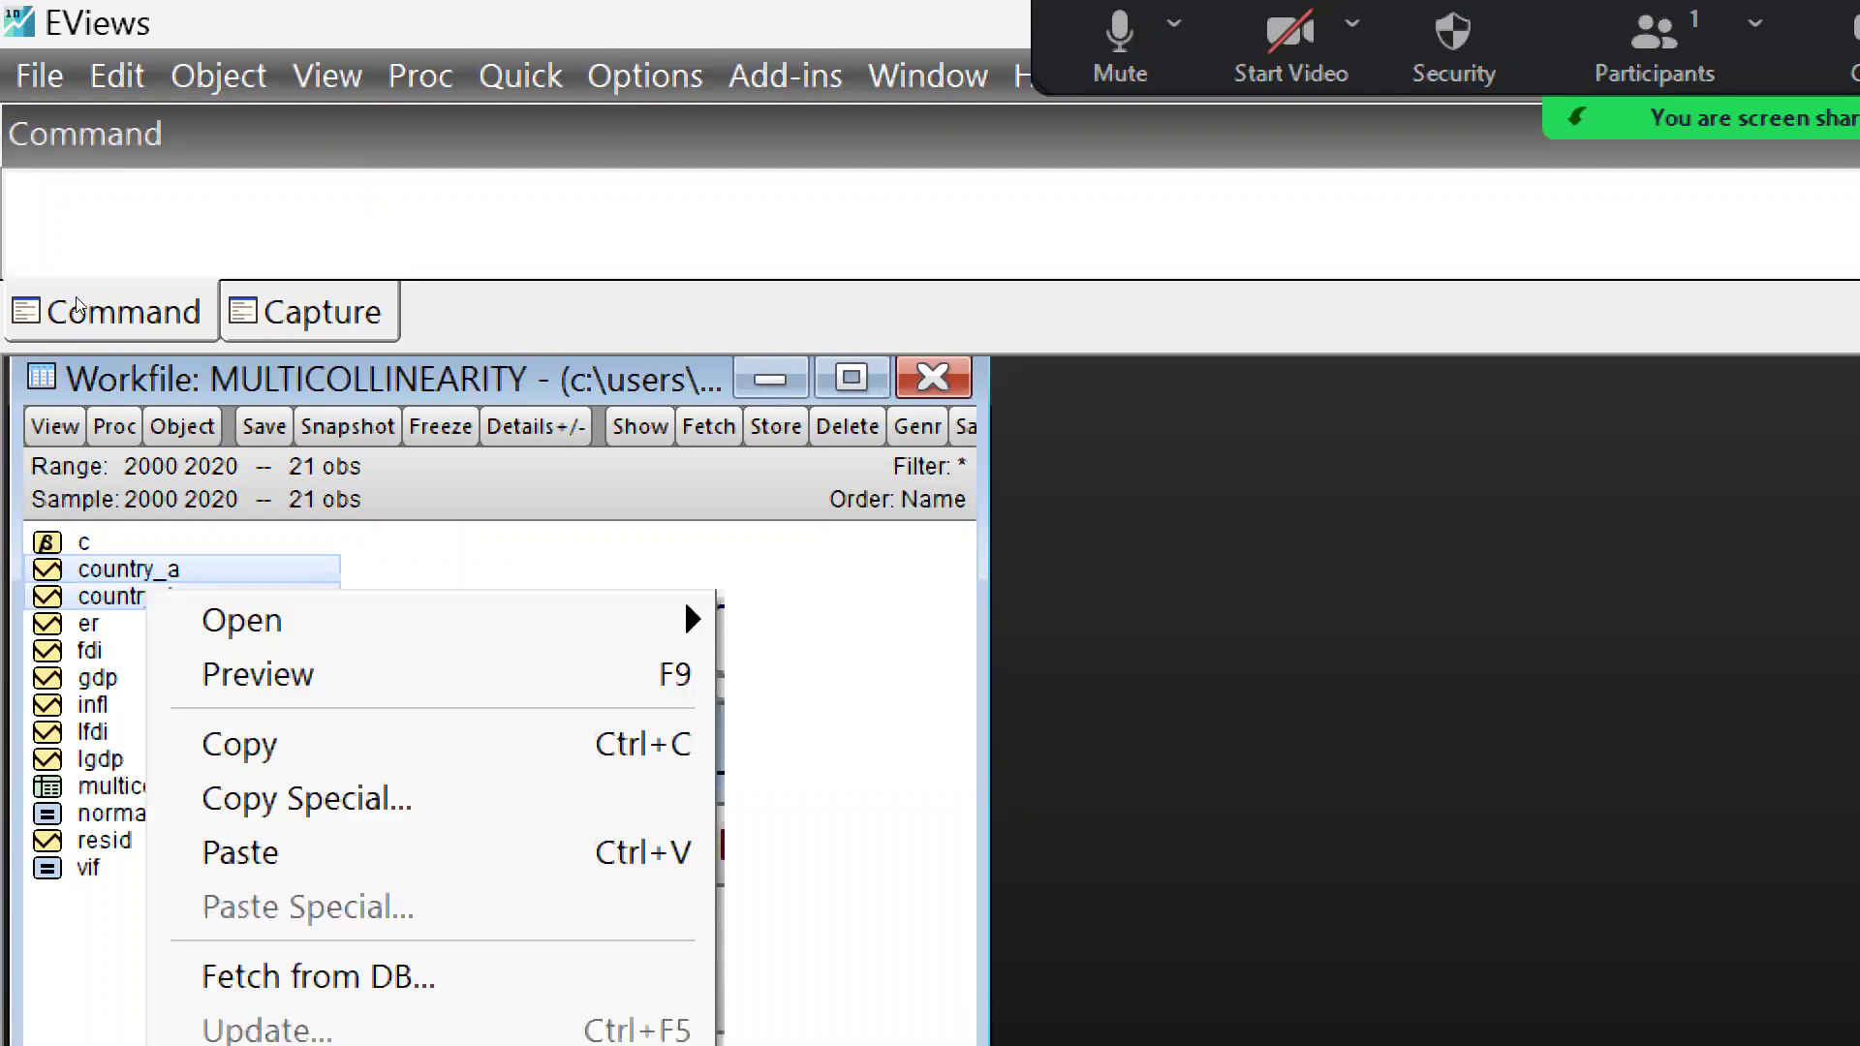
key(Down)
key(Right)
key(Return)
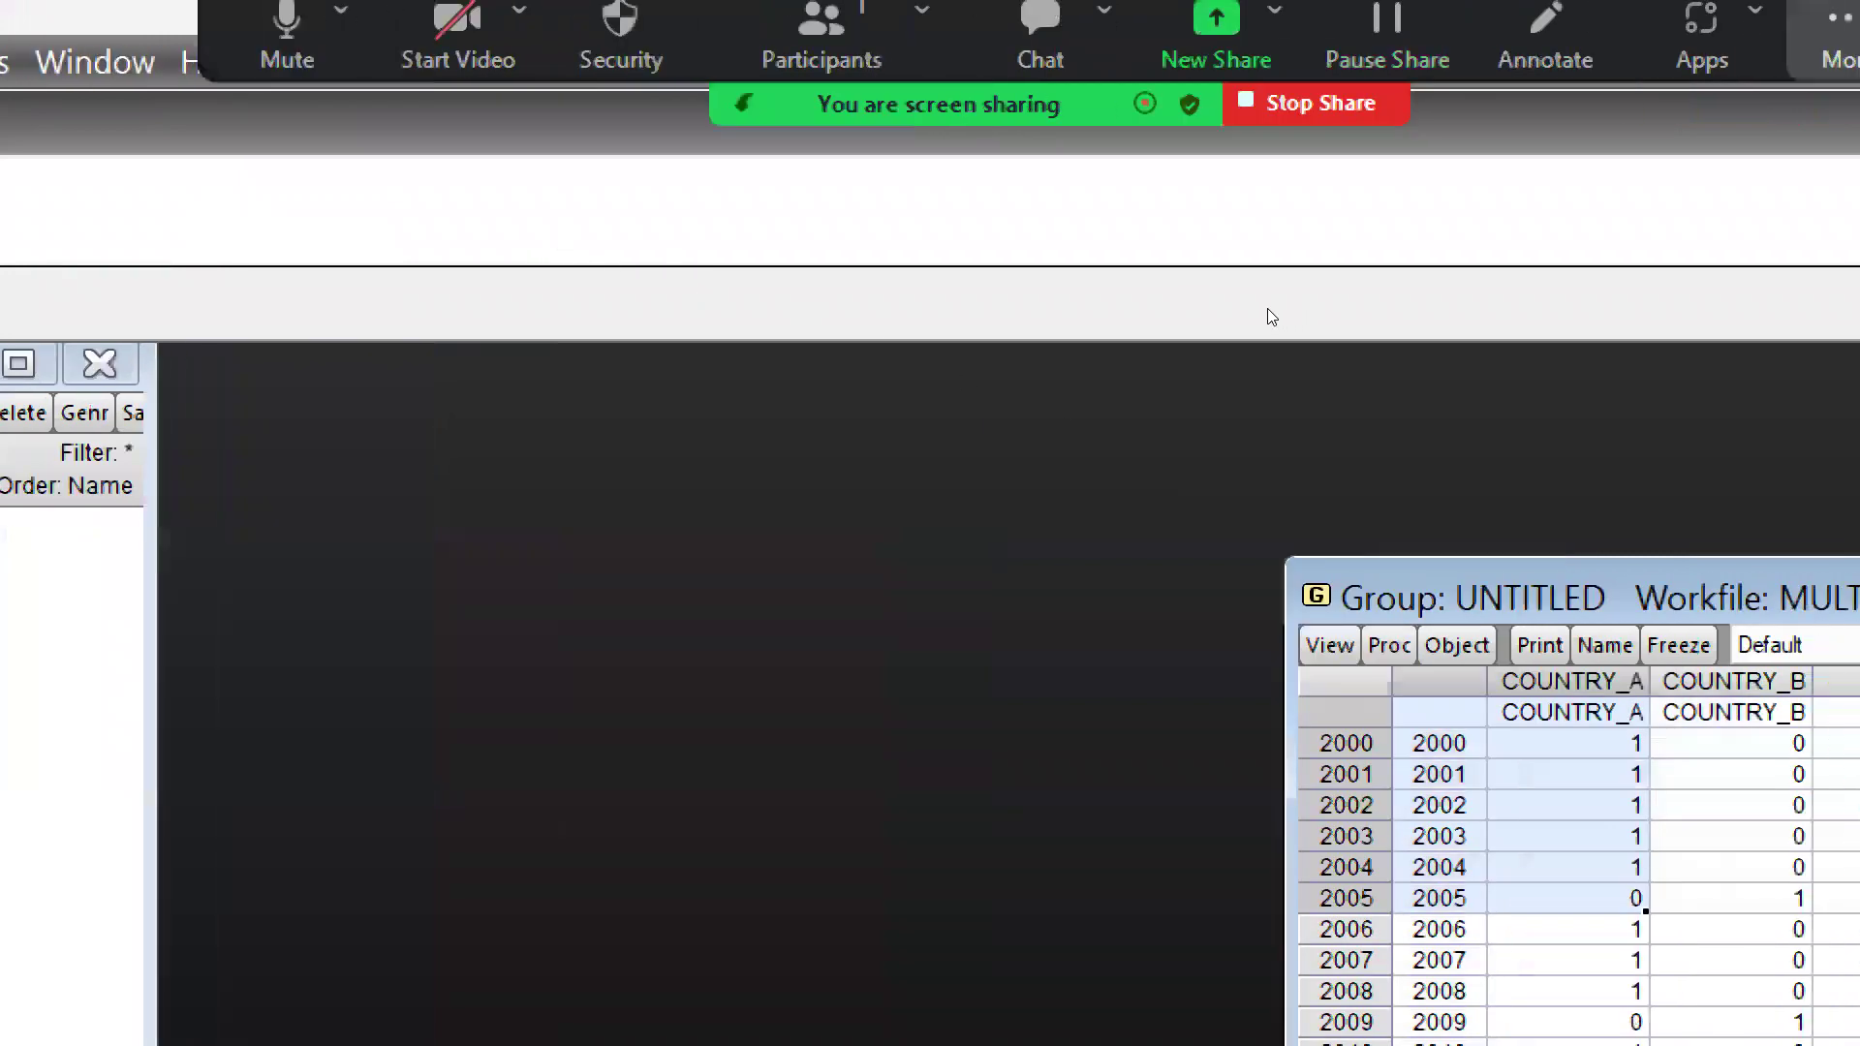
drag(1570, 598, 552, 348)
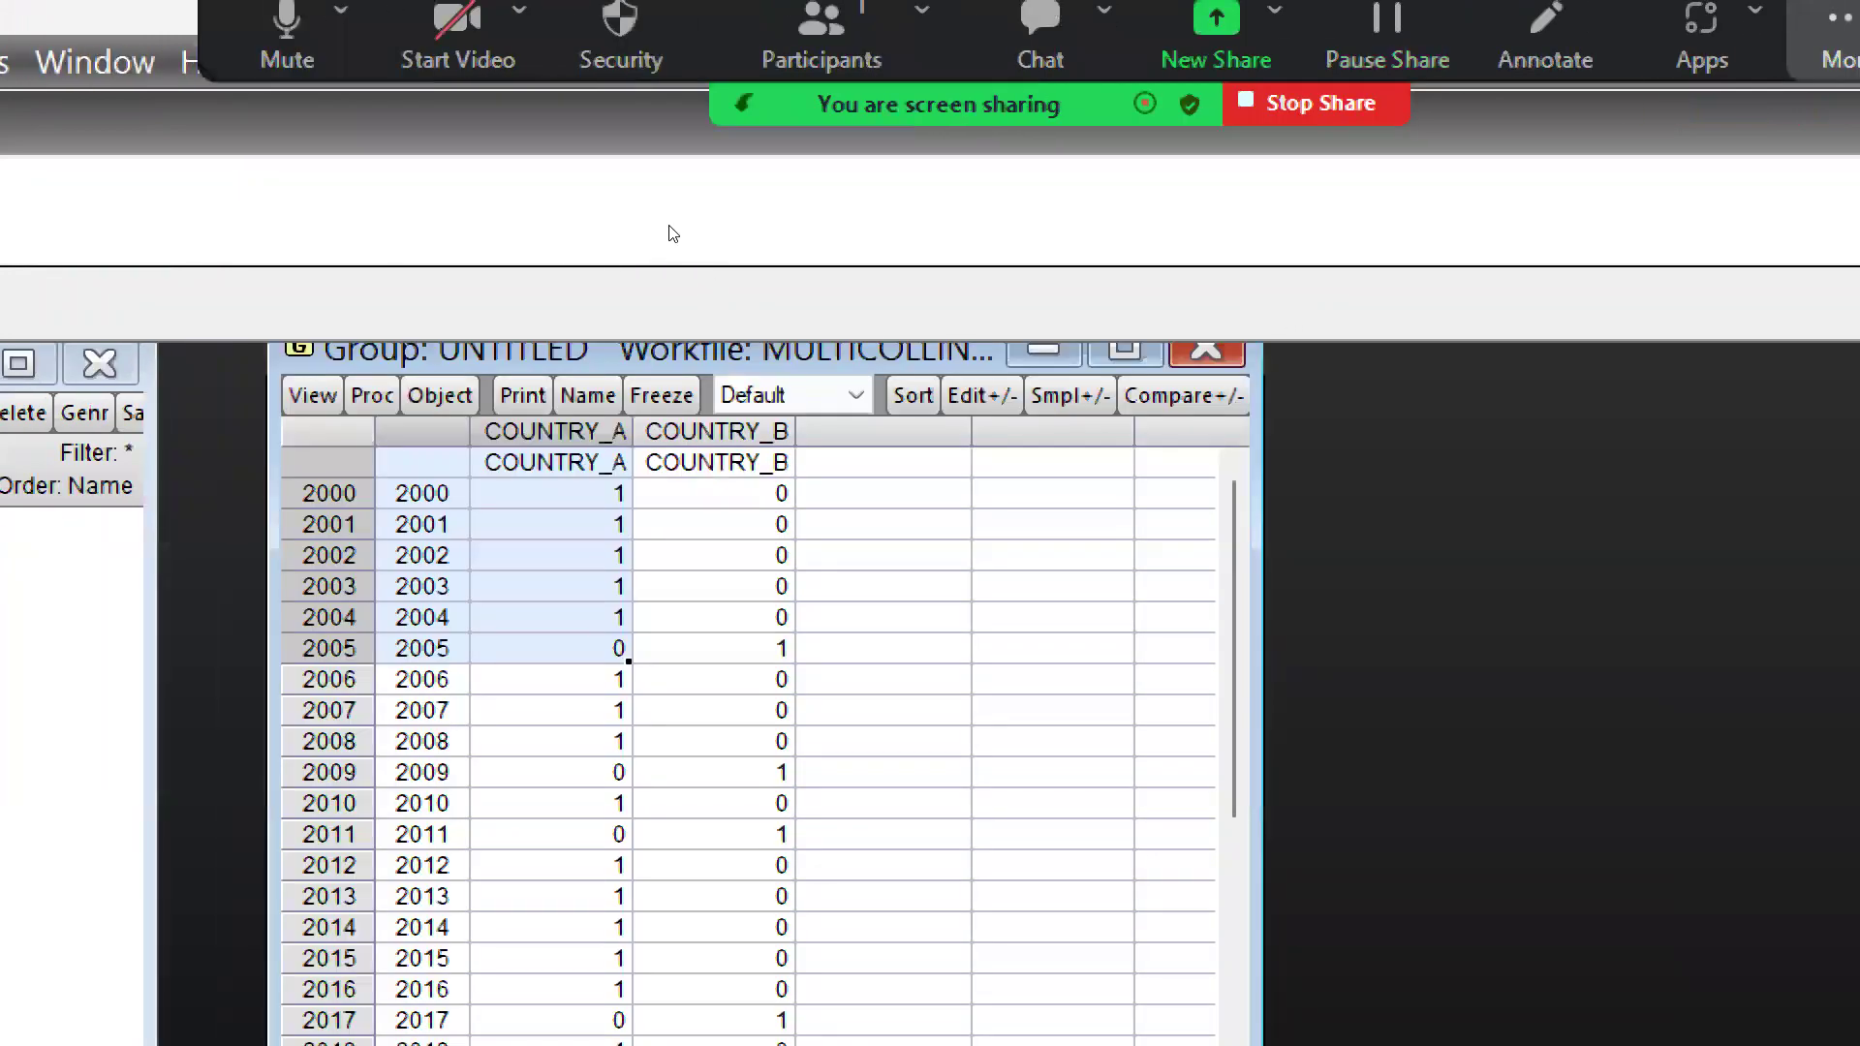
click(883, 587)
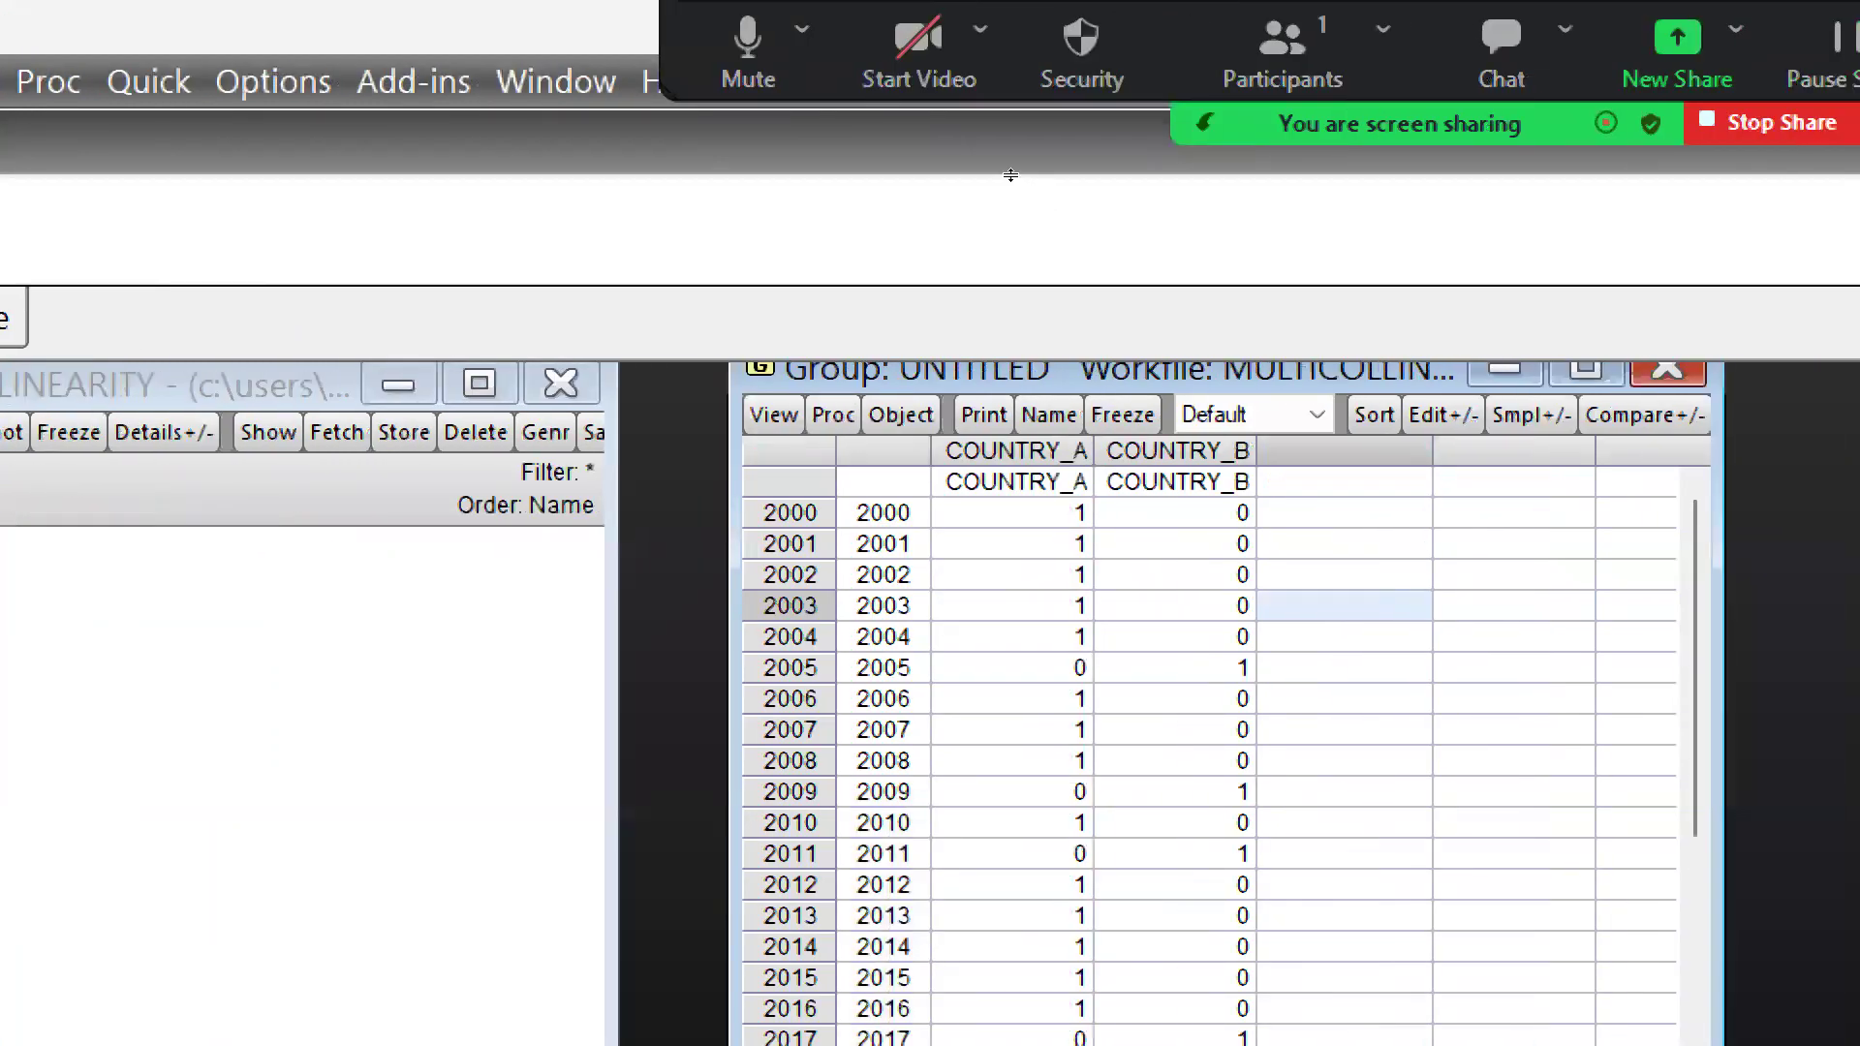
- Close the untitled group of country_a and country_b, deleting it
click(1667, 370)
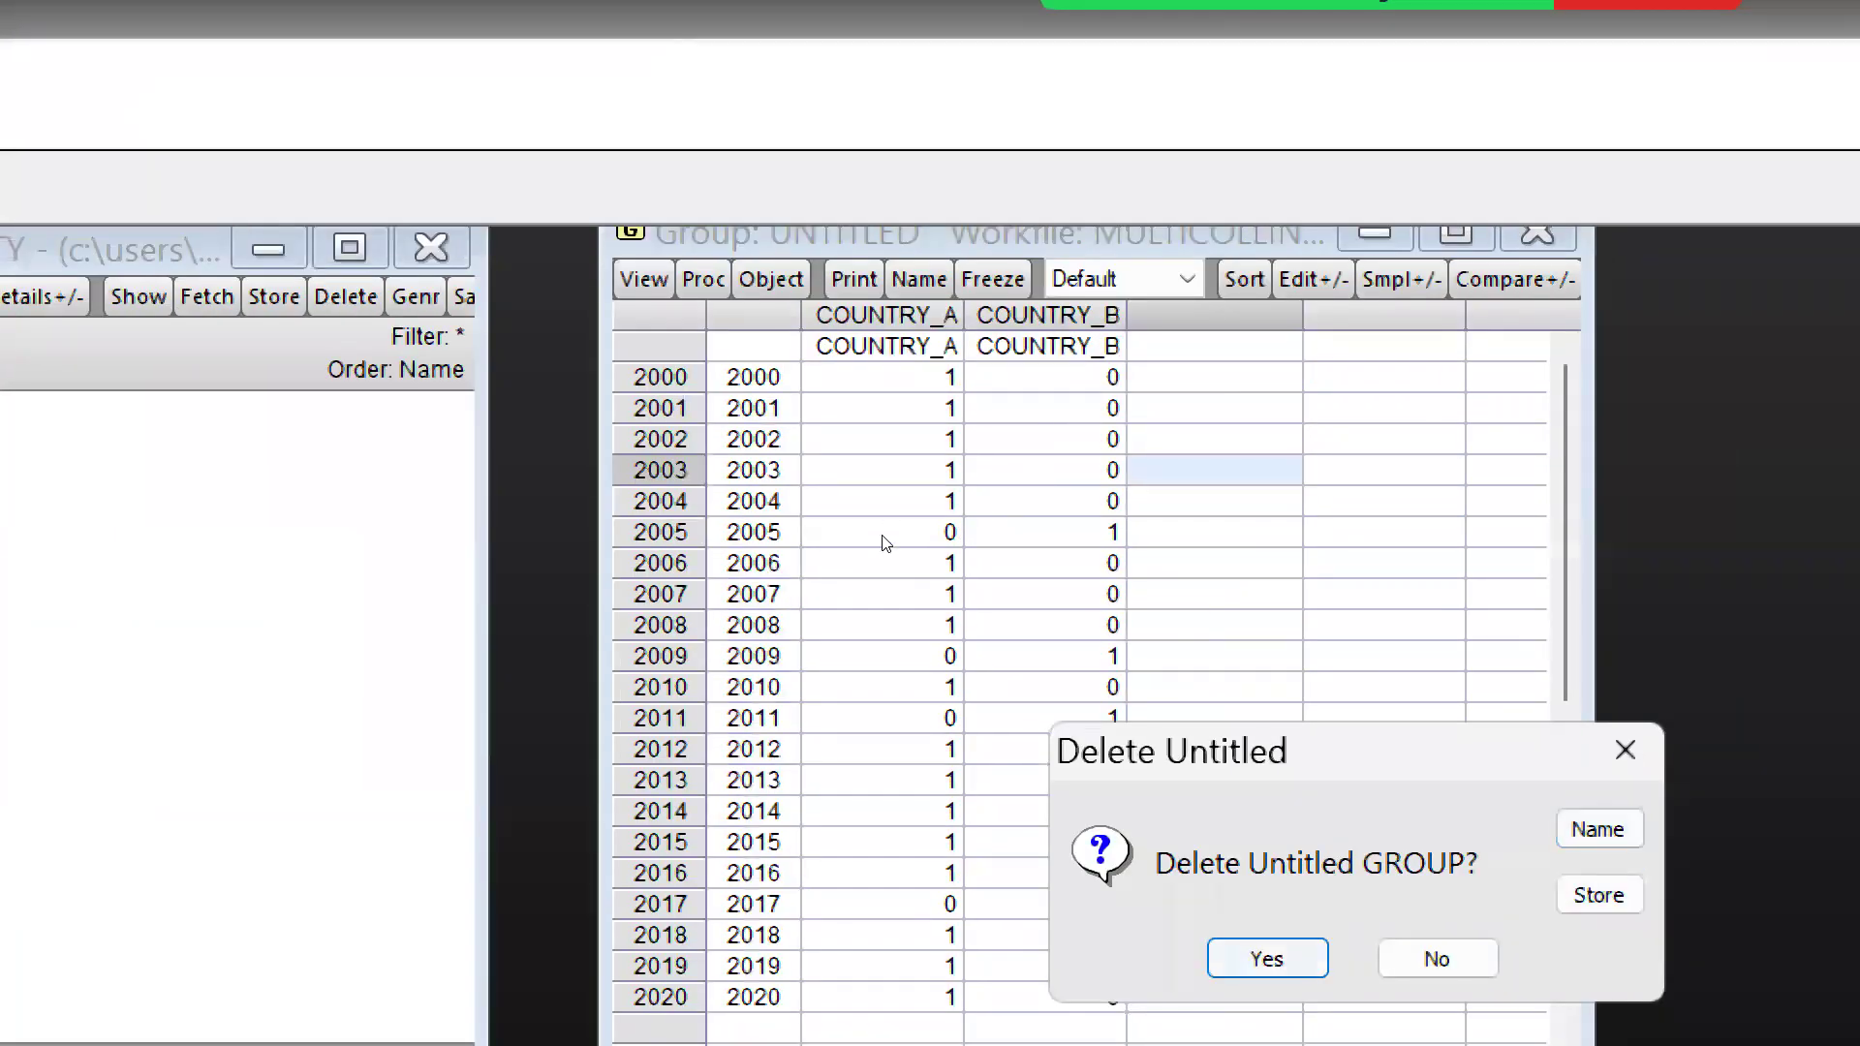
key(Return)
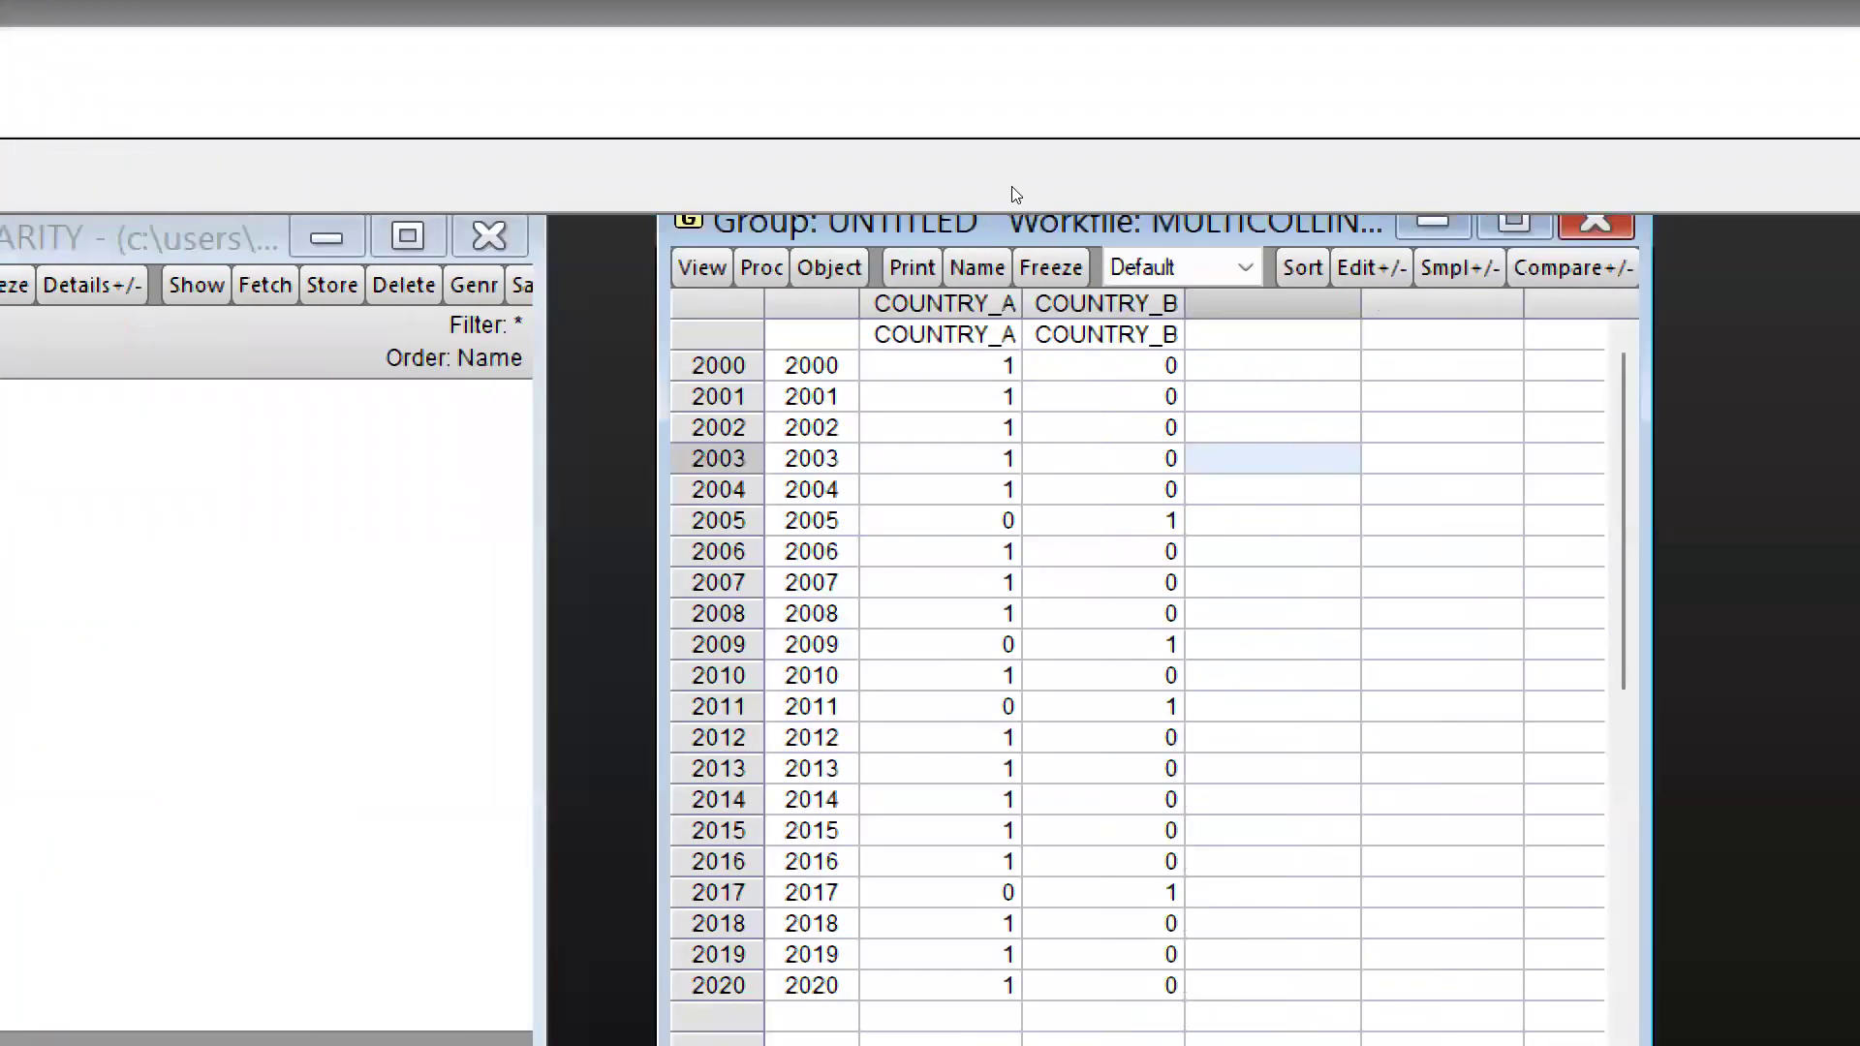
click(1594, 223)
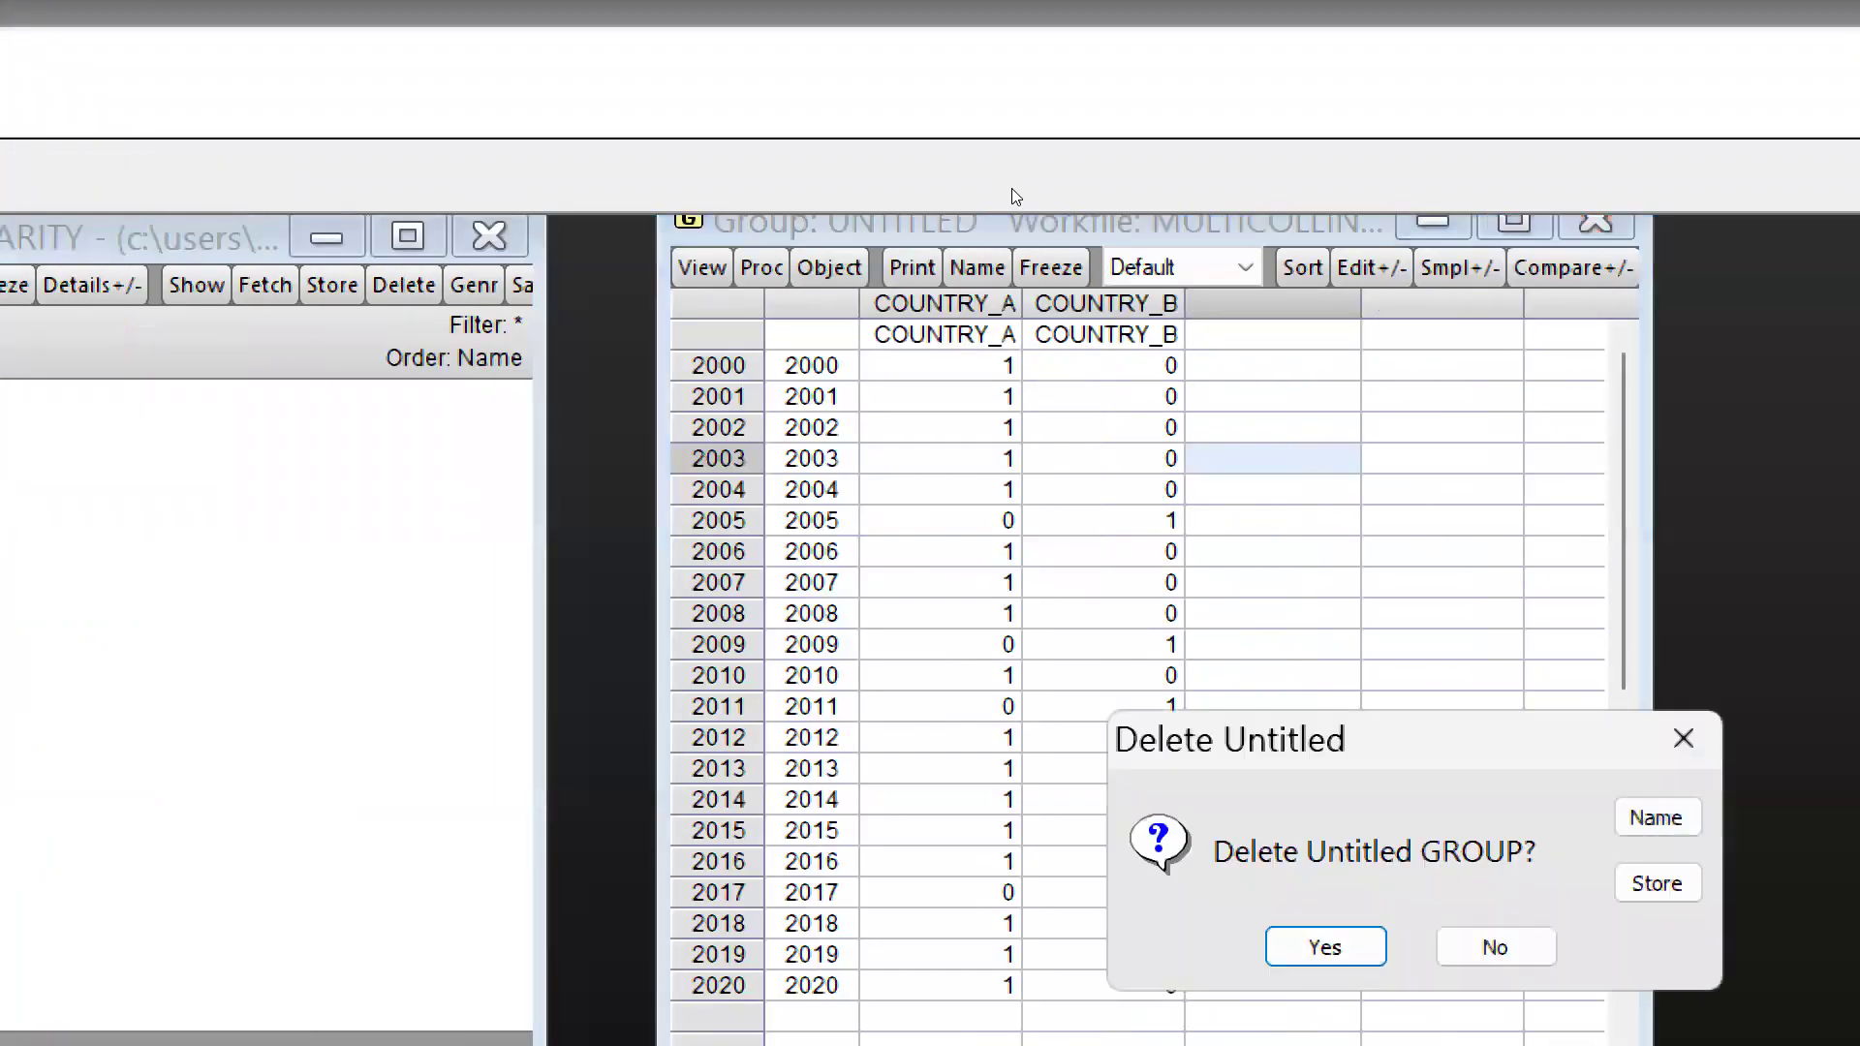
key(Return)
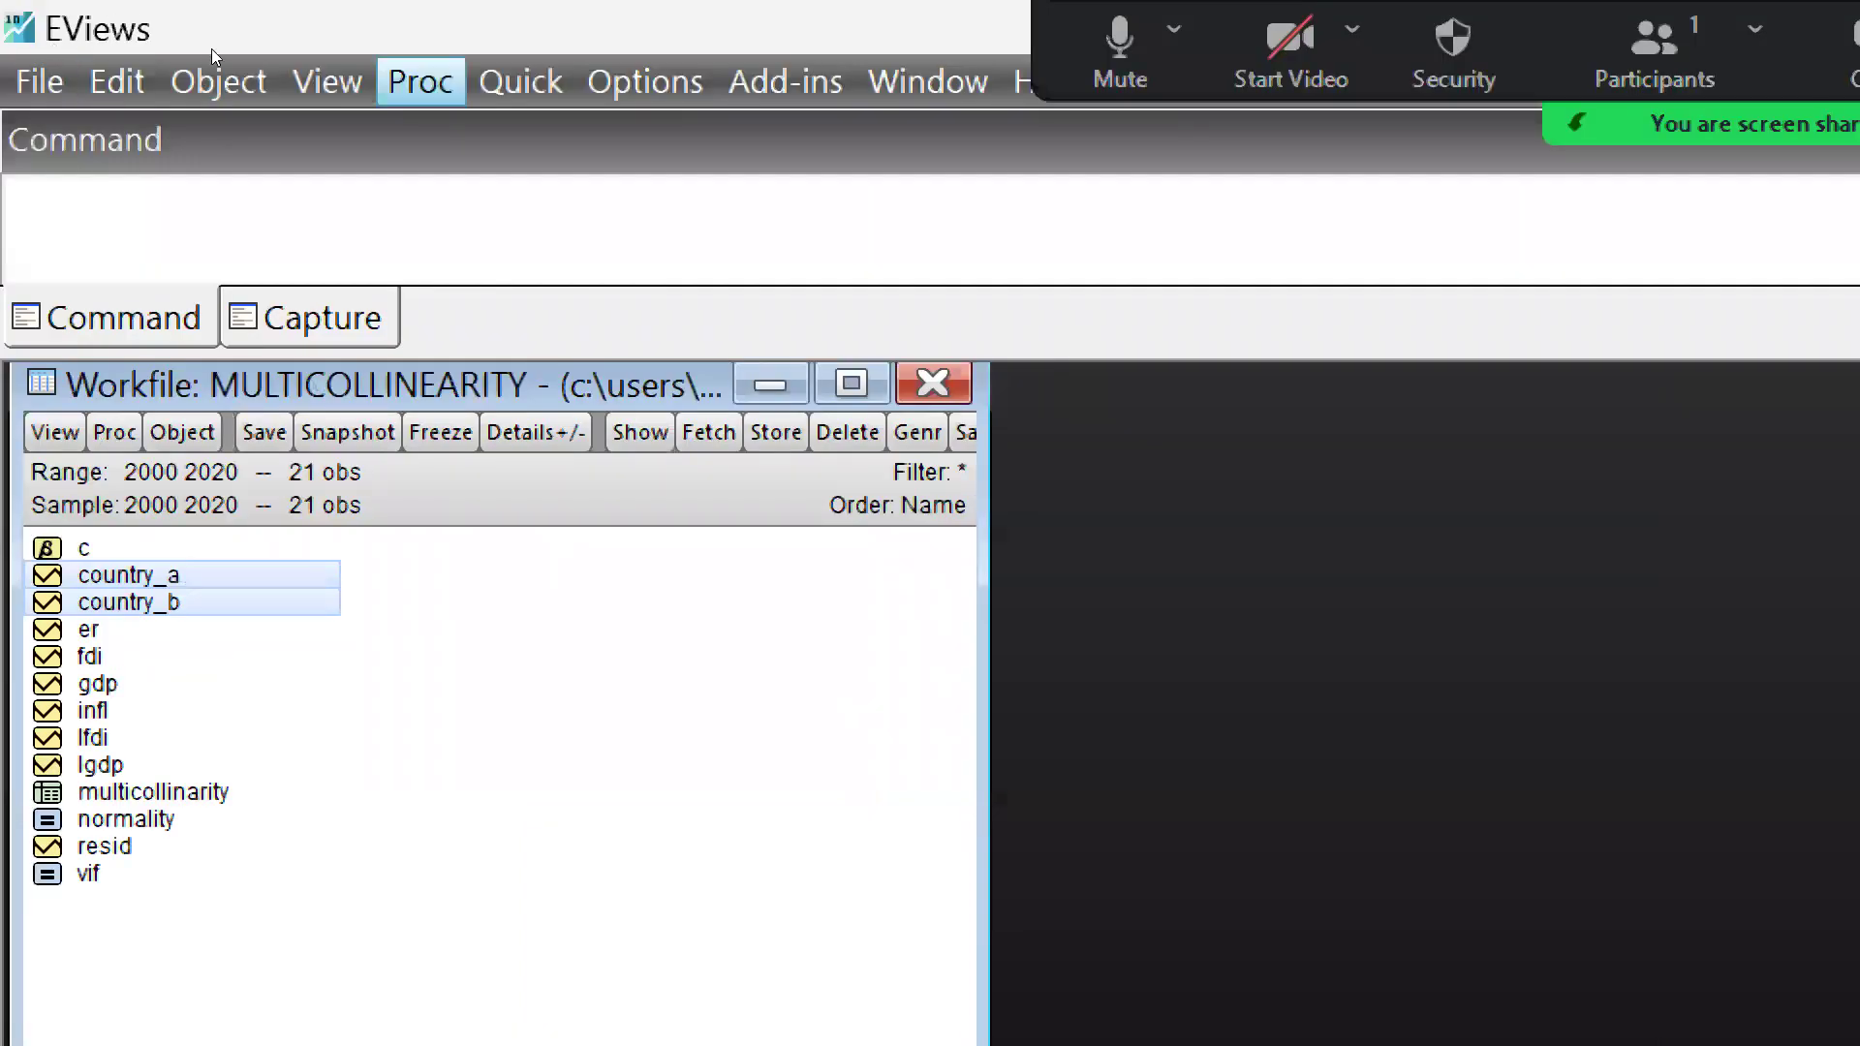
- Start a new equation estimation with the specification "fdi c gdp er"
click(514, 83)
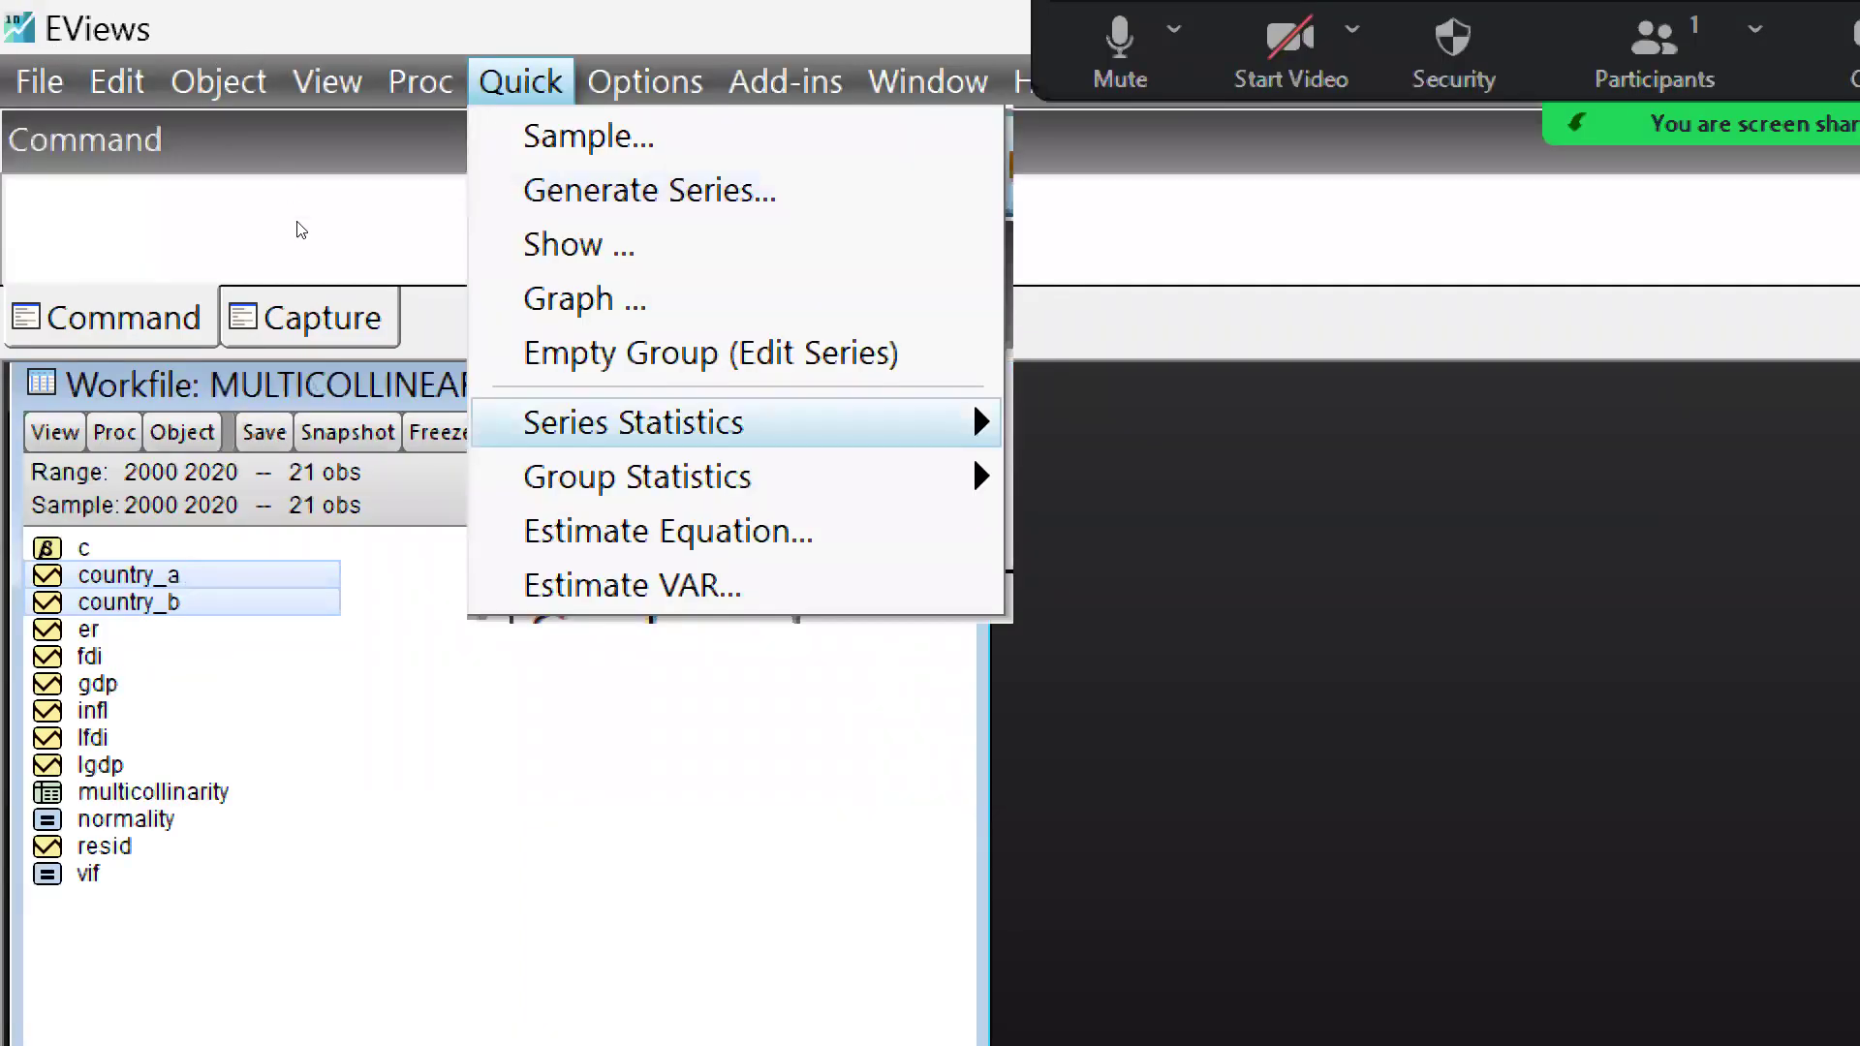
key(Return)
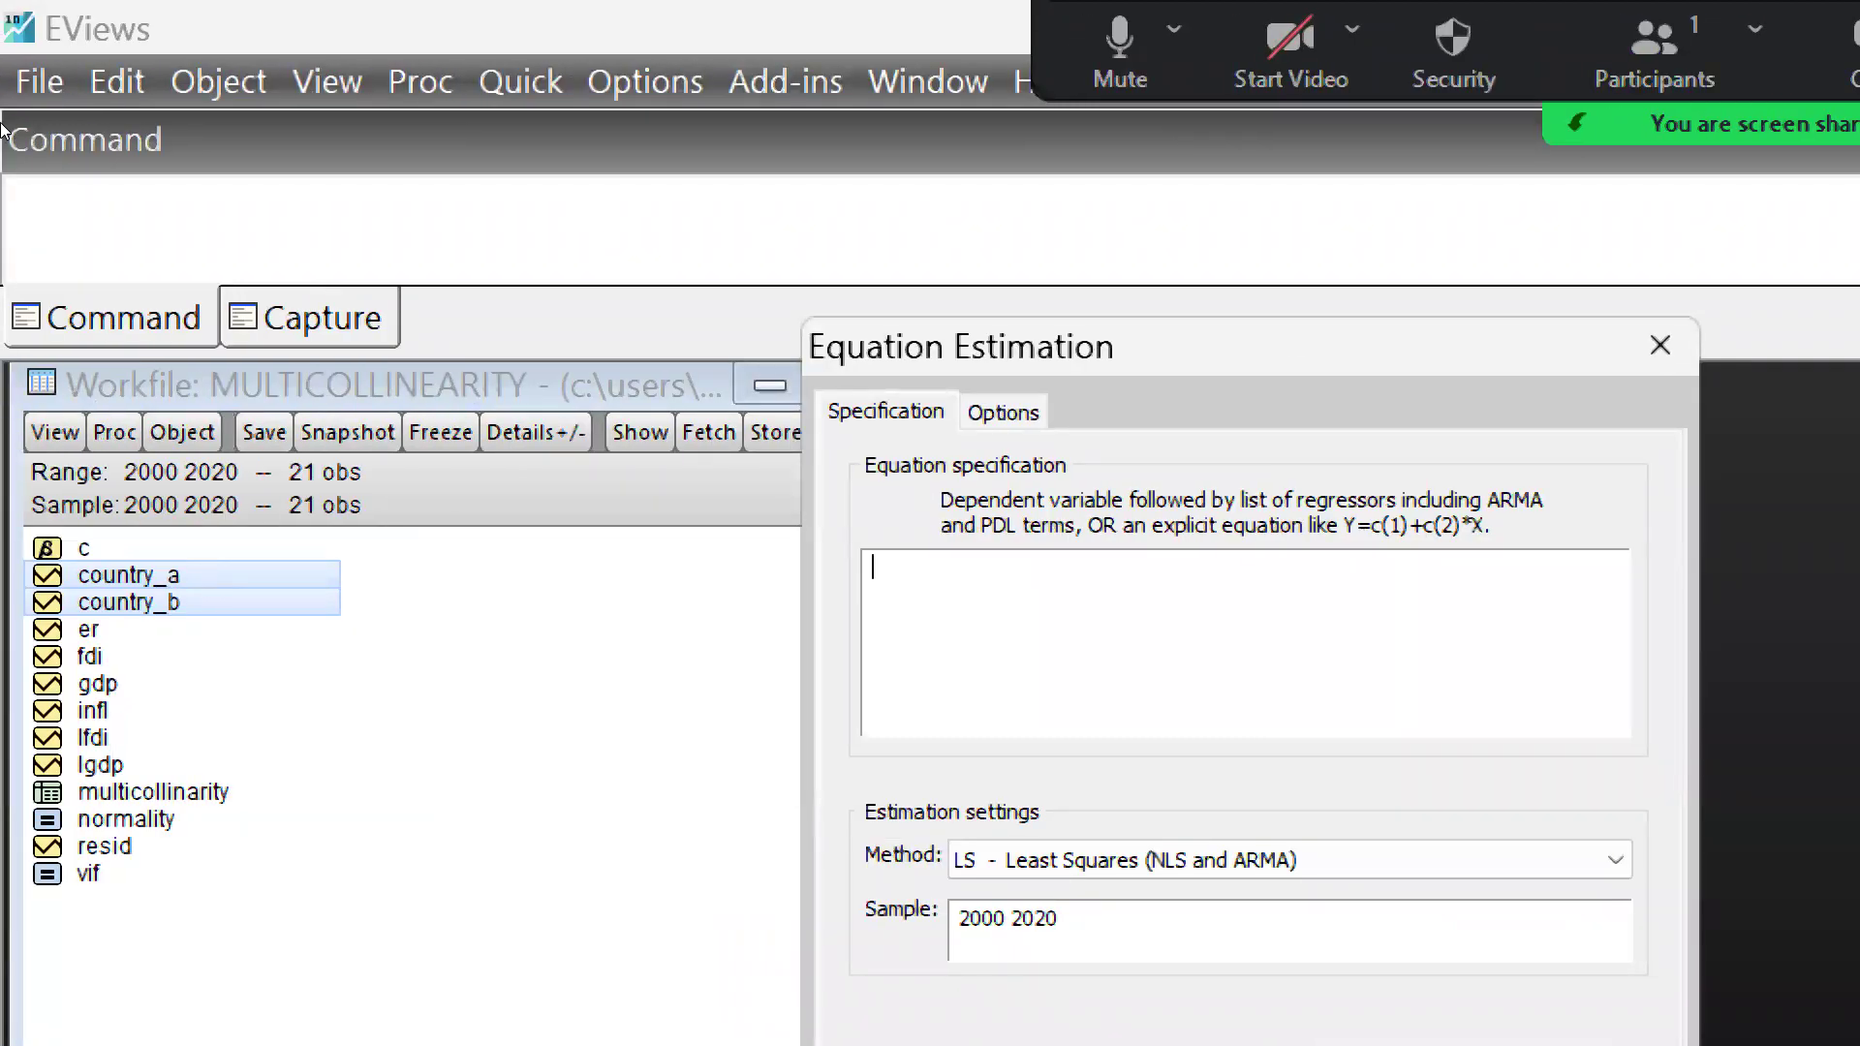
text(fdi)
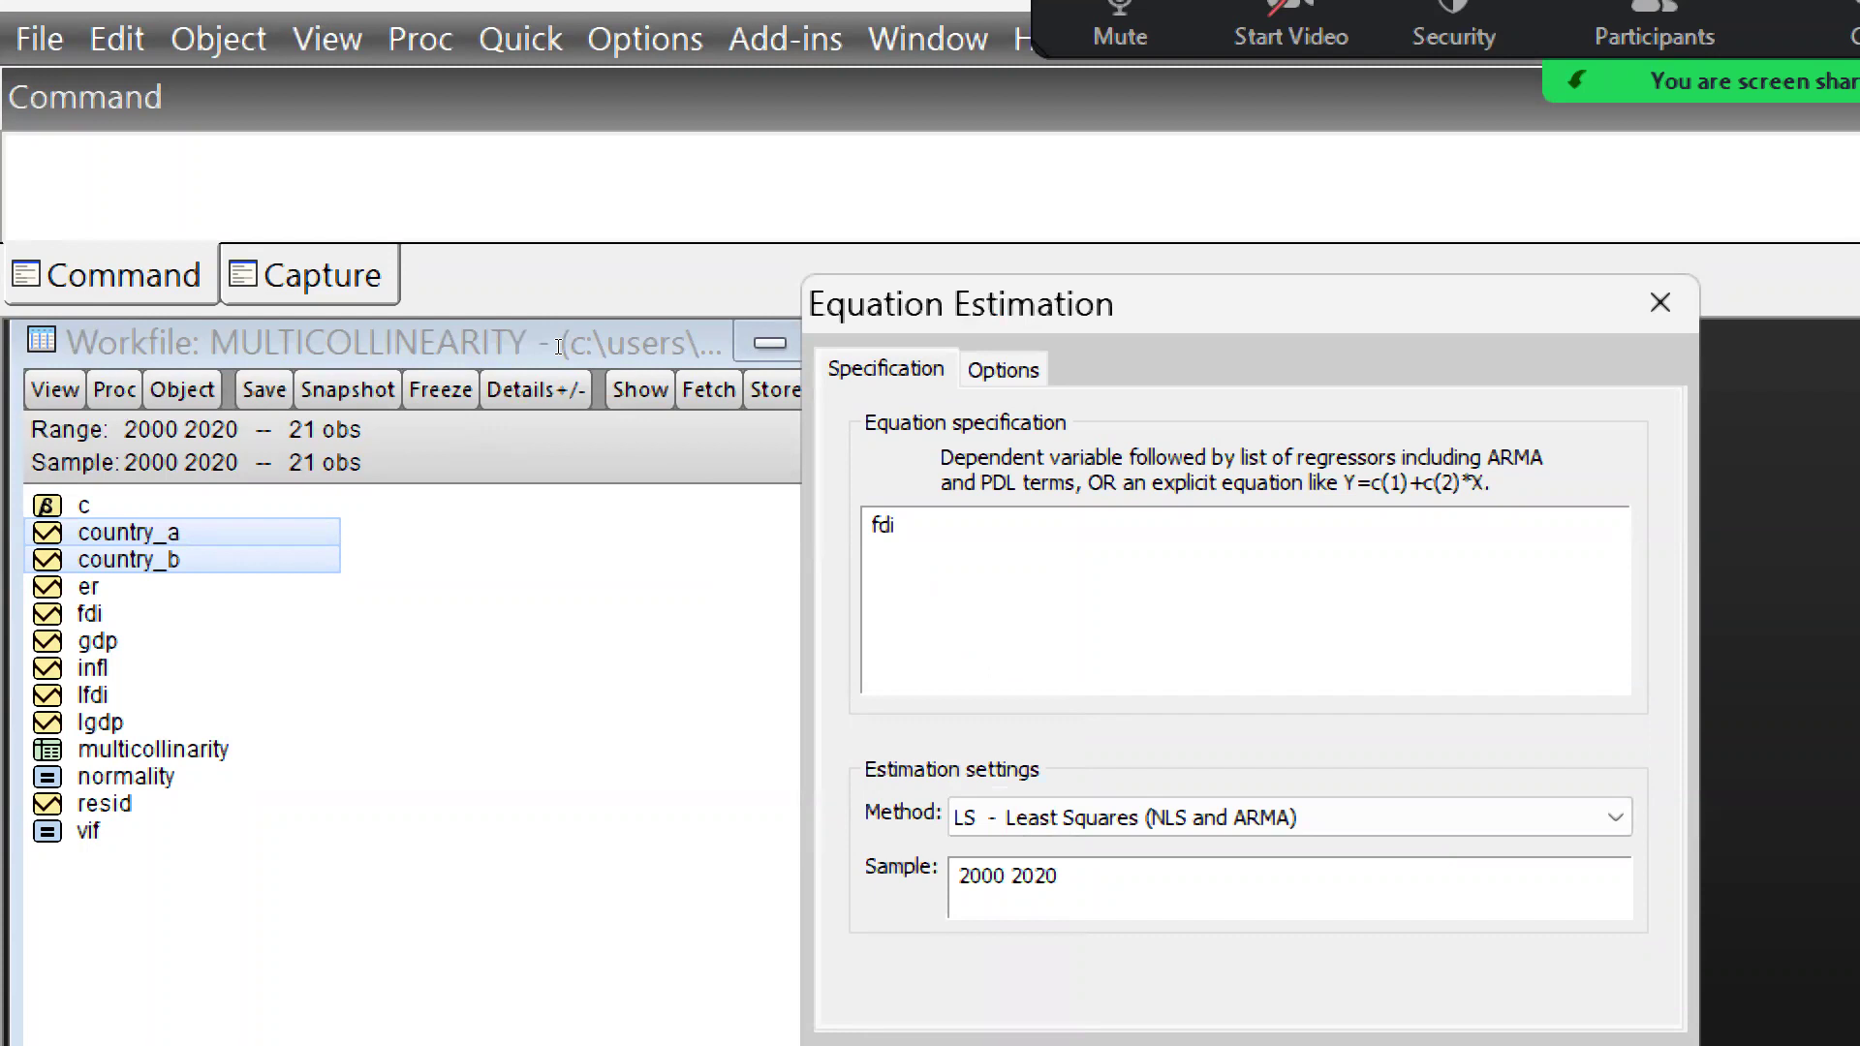
text(  c gdp )
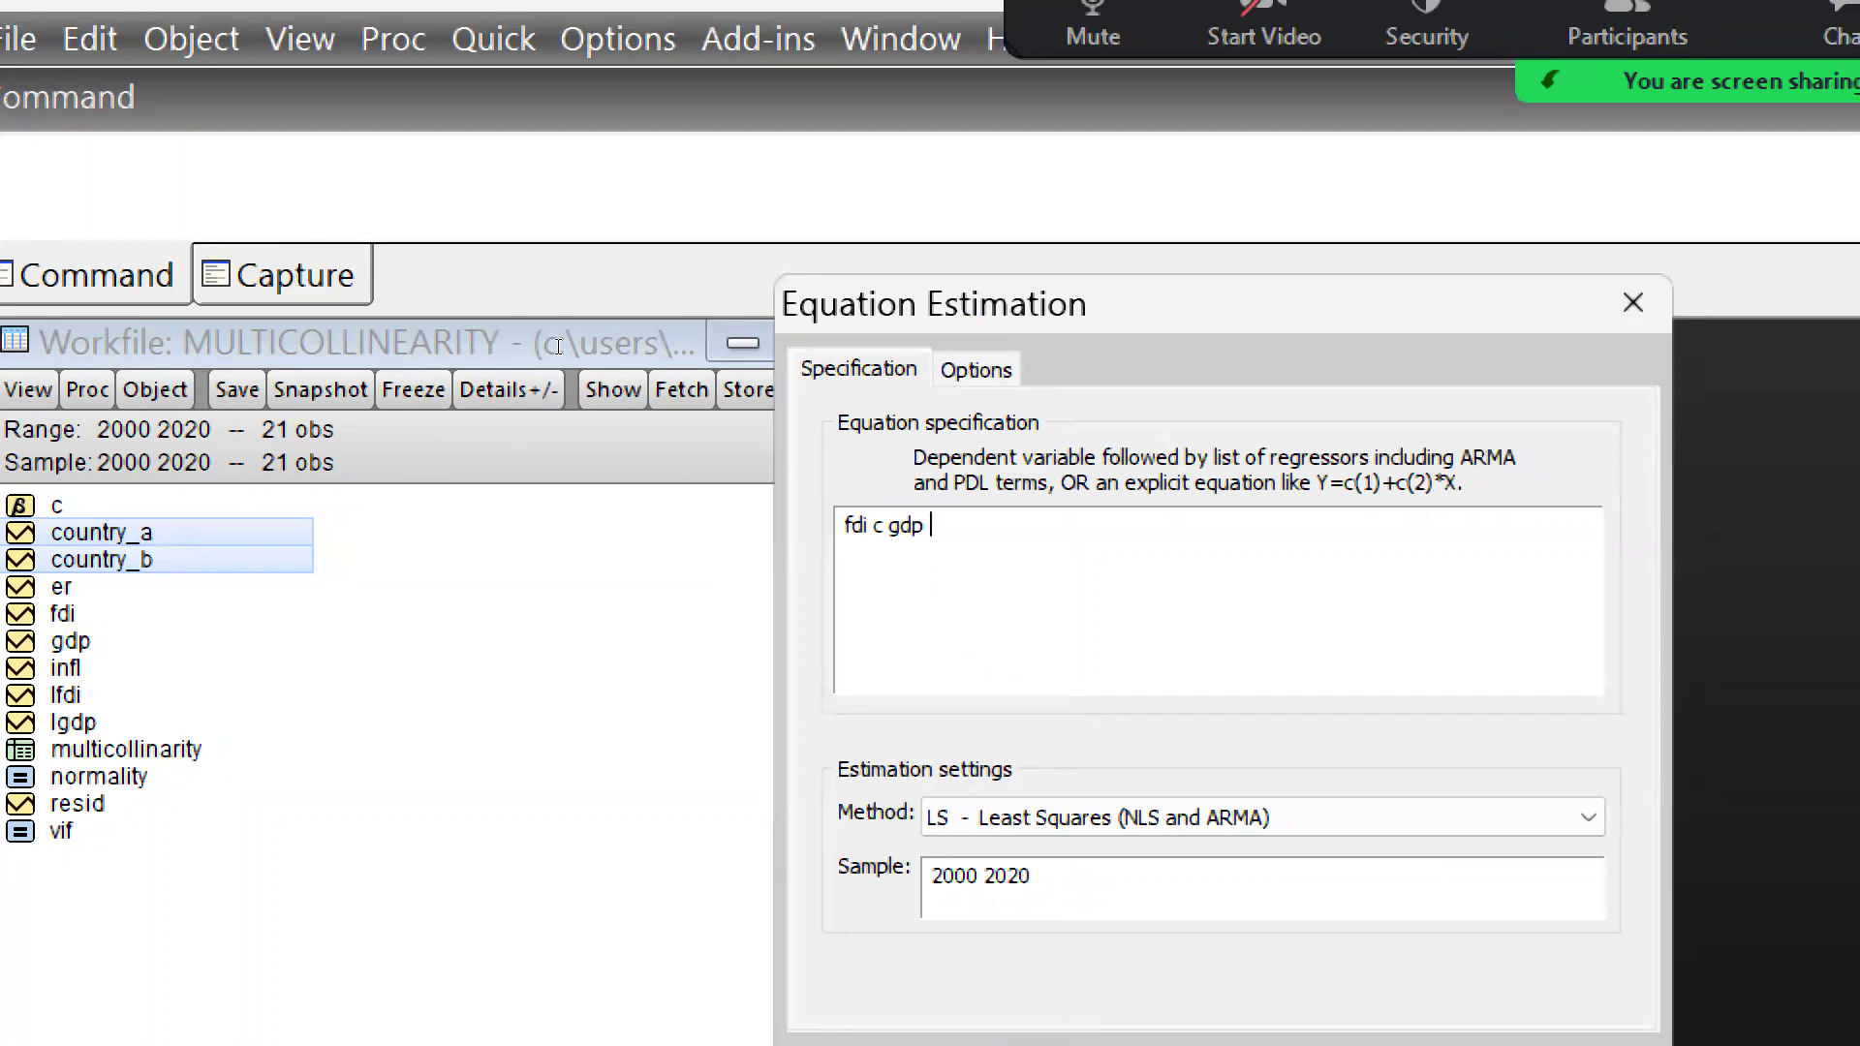
text(er)
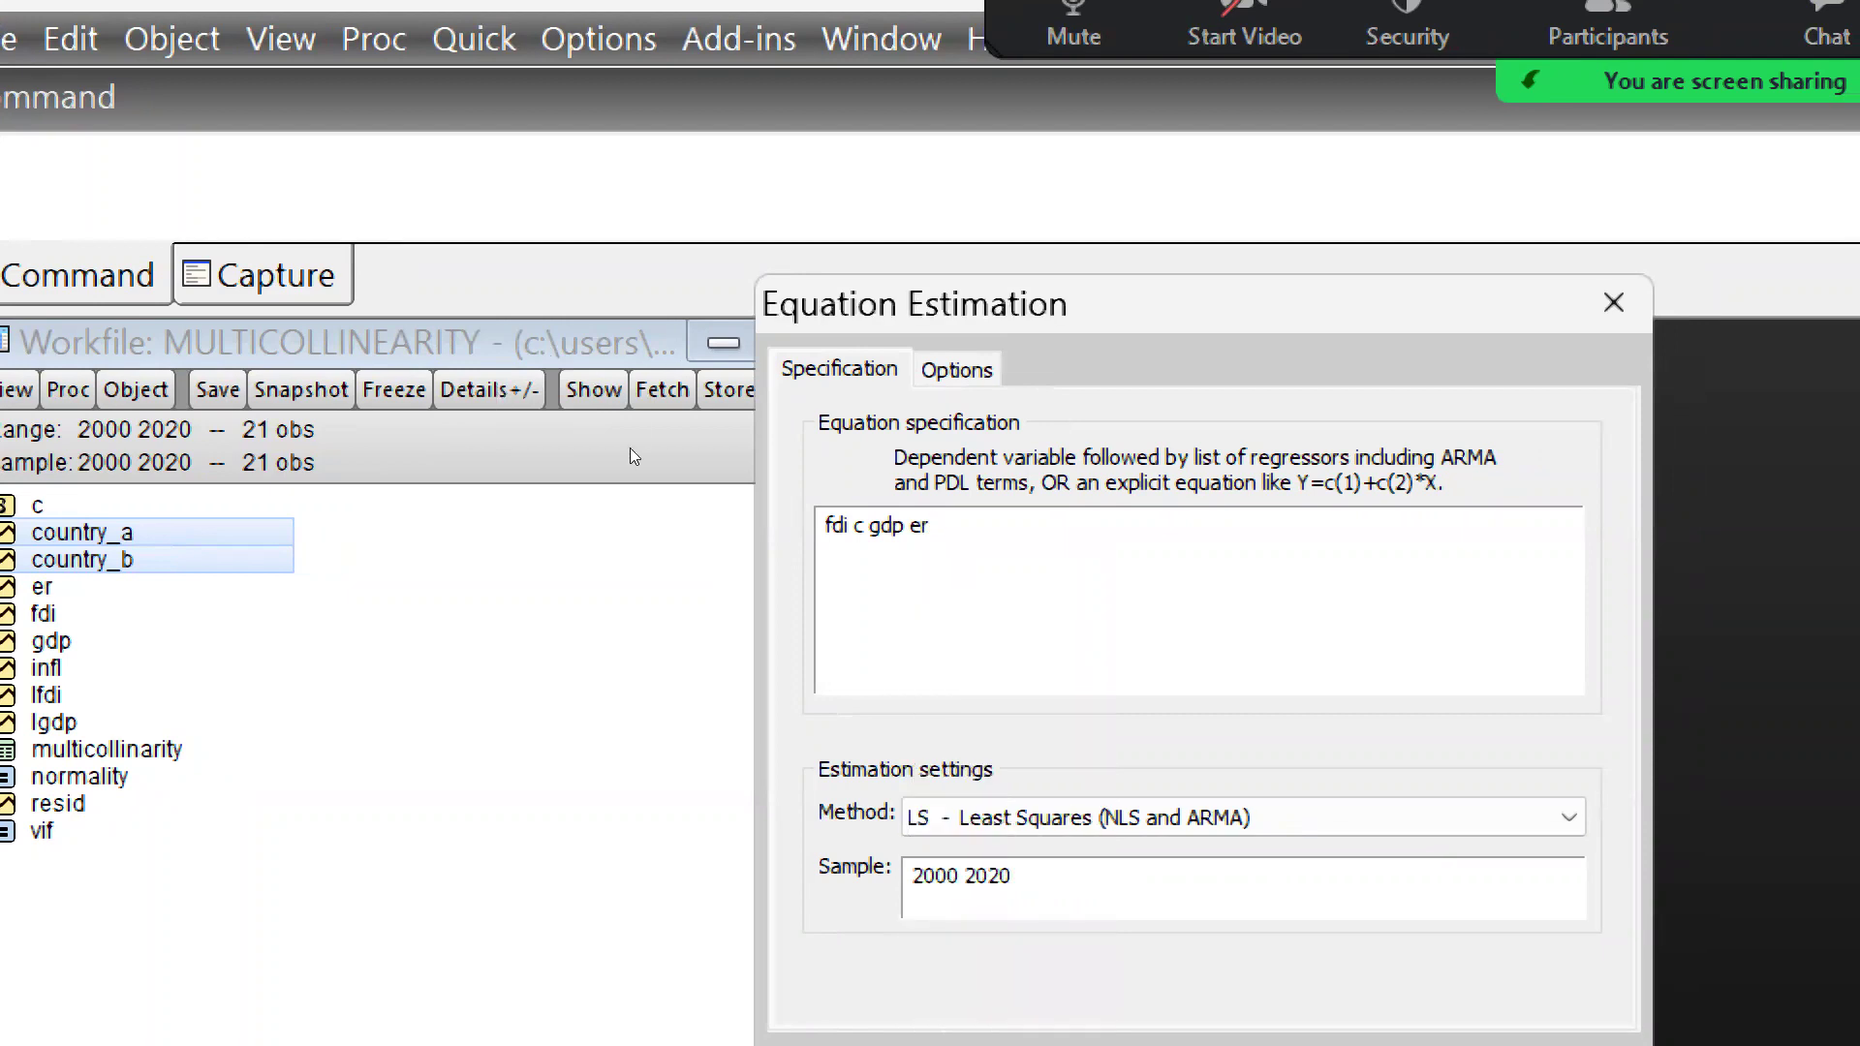
- Try to estimate the equation by two-stage least squares with an empty instrument list, and cancel the estimation
scroll(629, 448, down, 1)
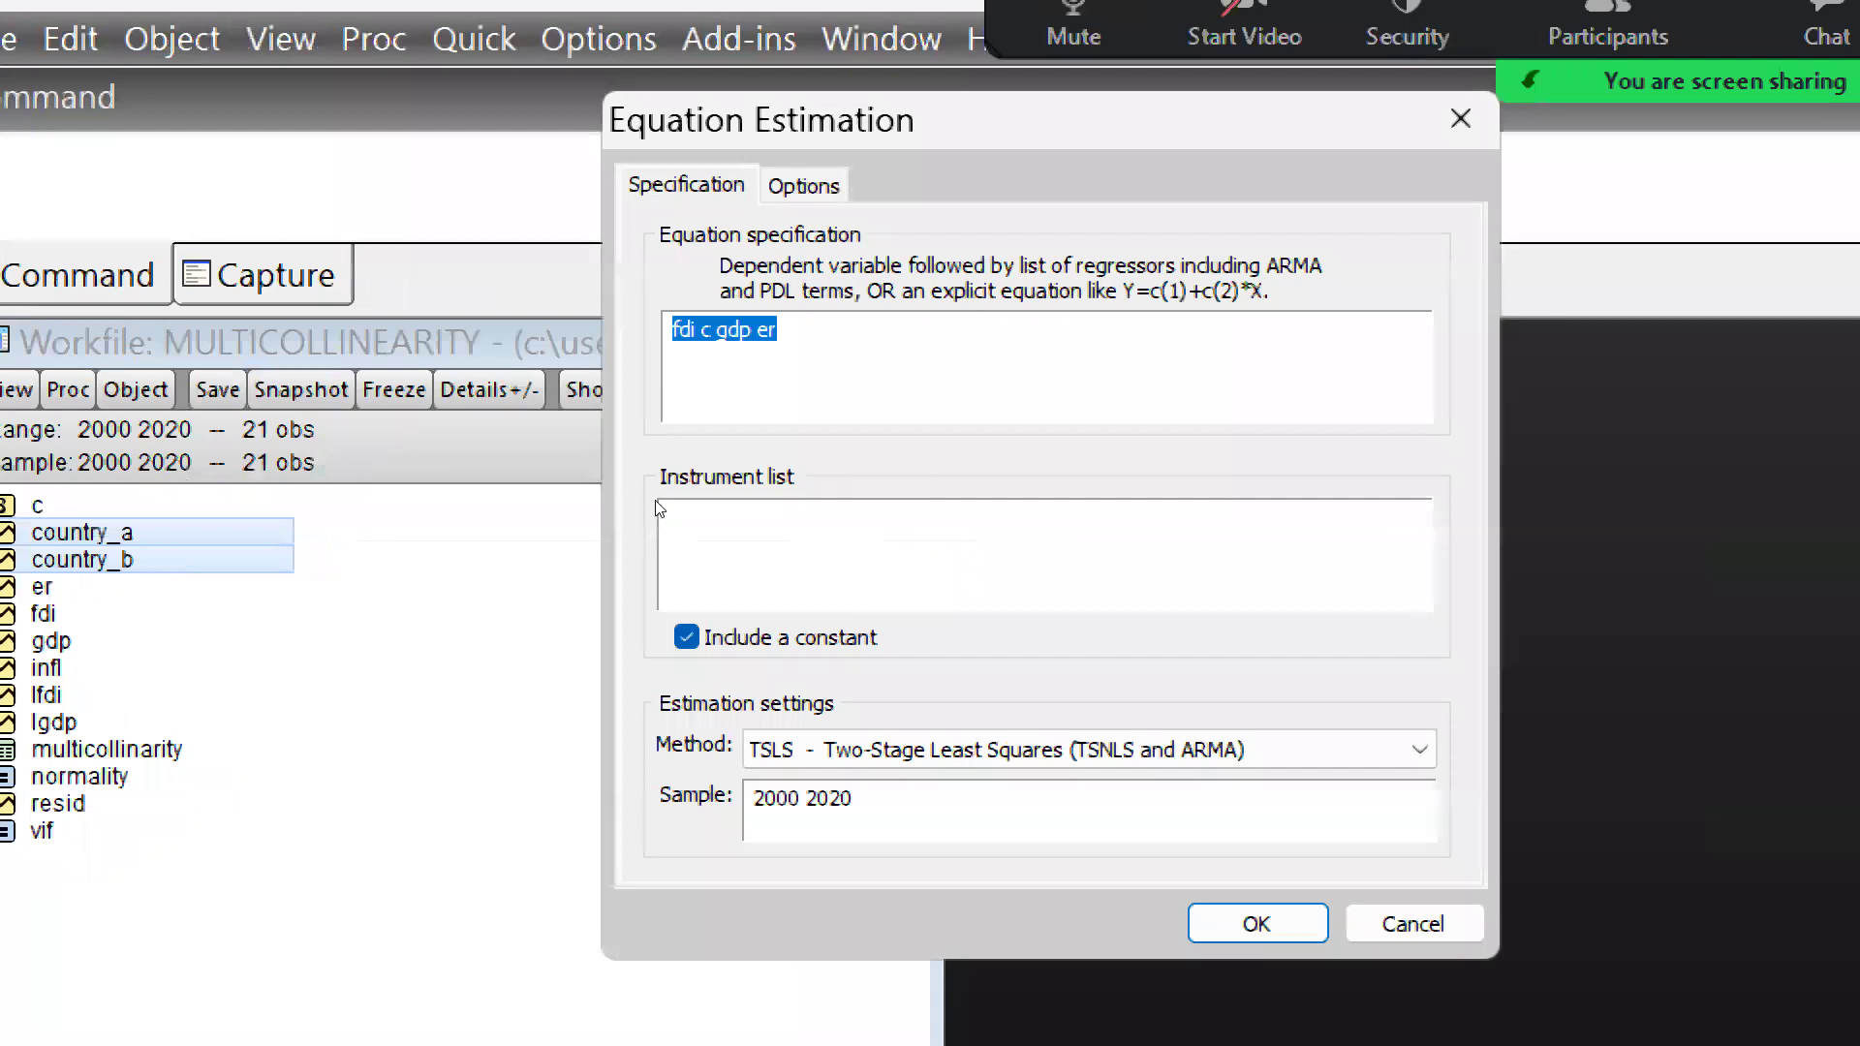
click(655, 518)
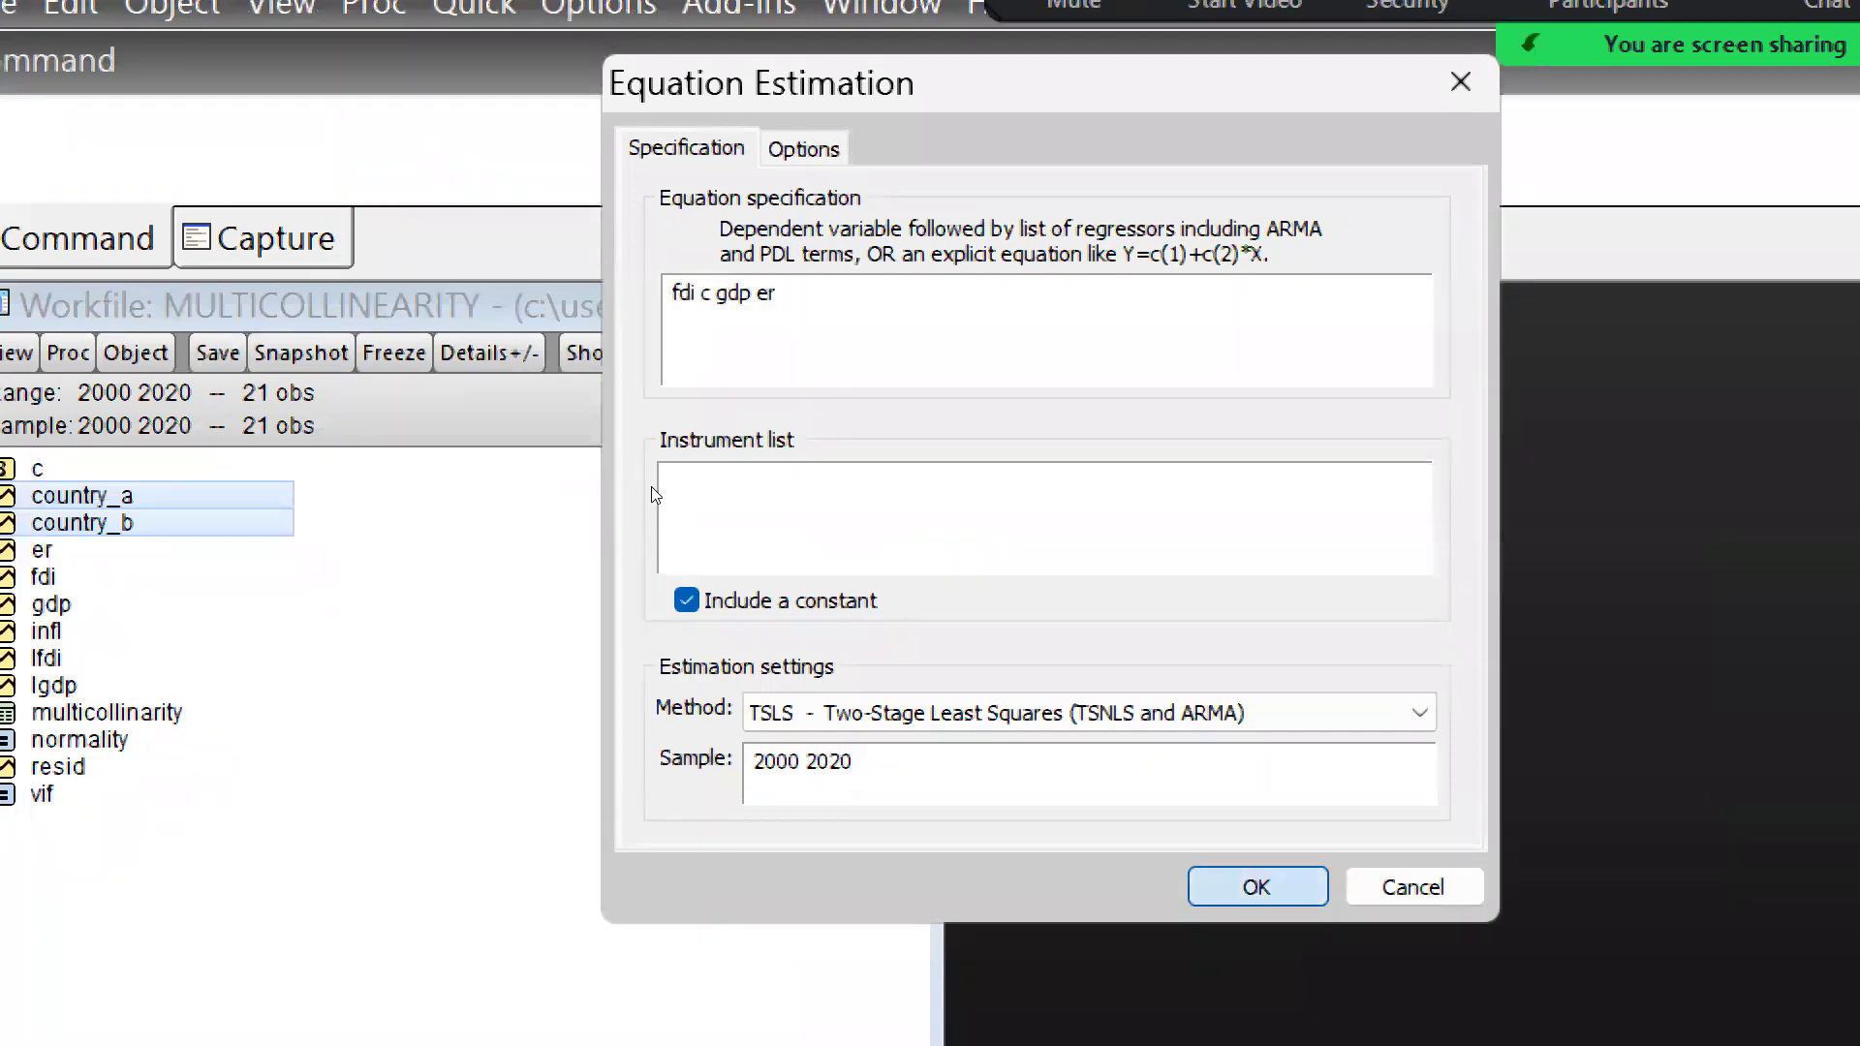
key(Return)
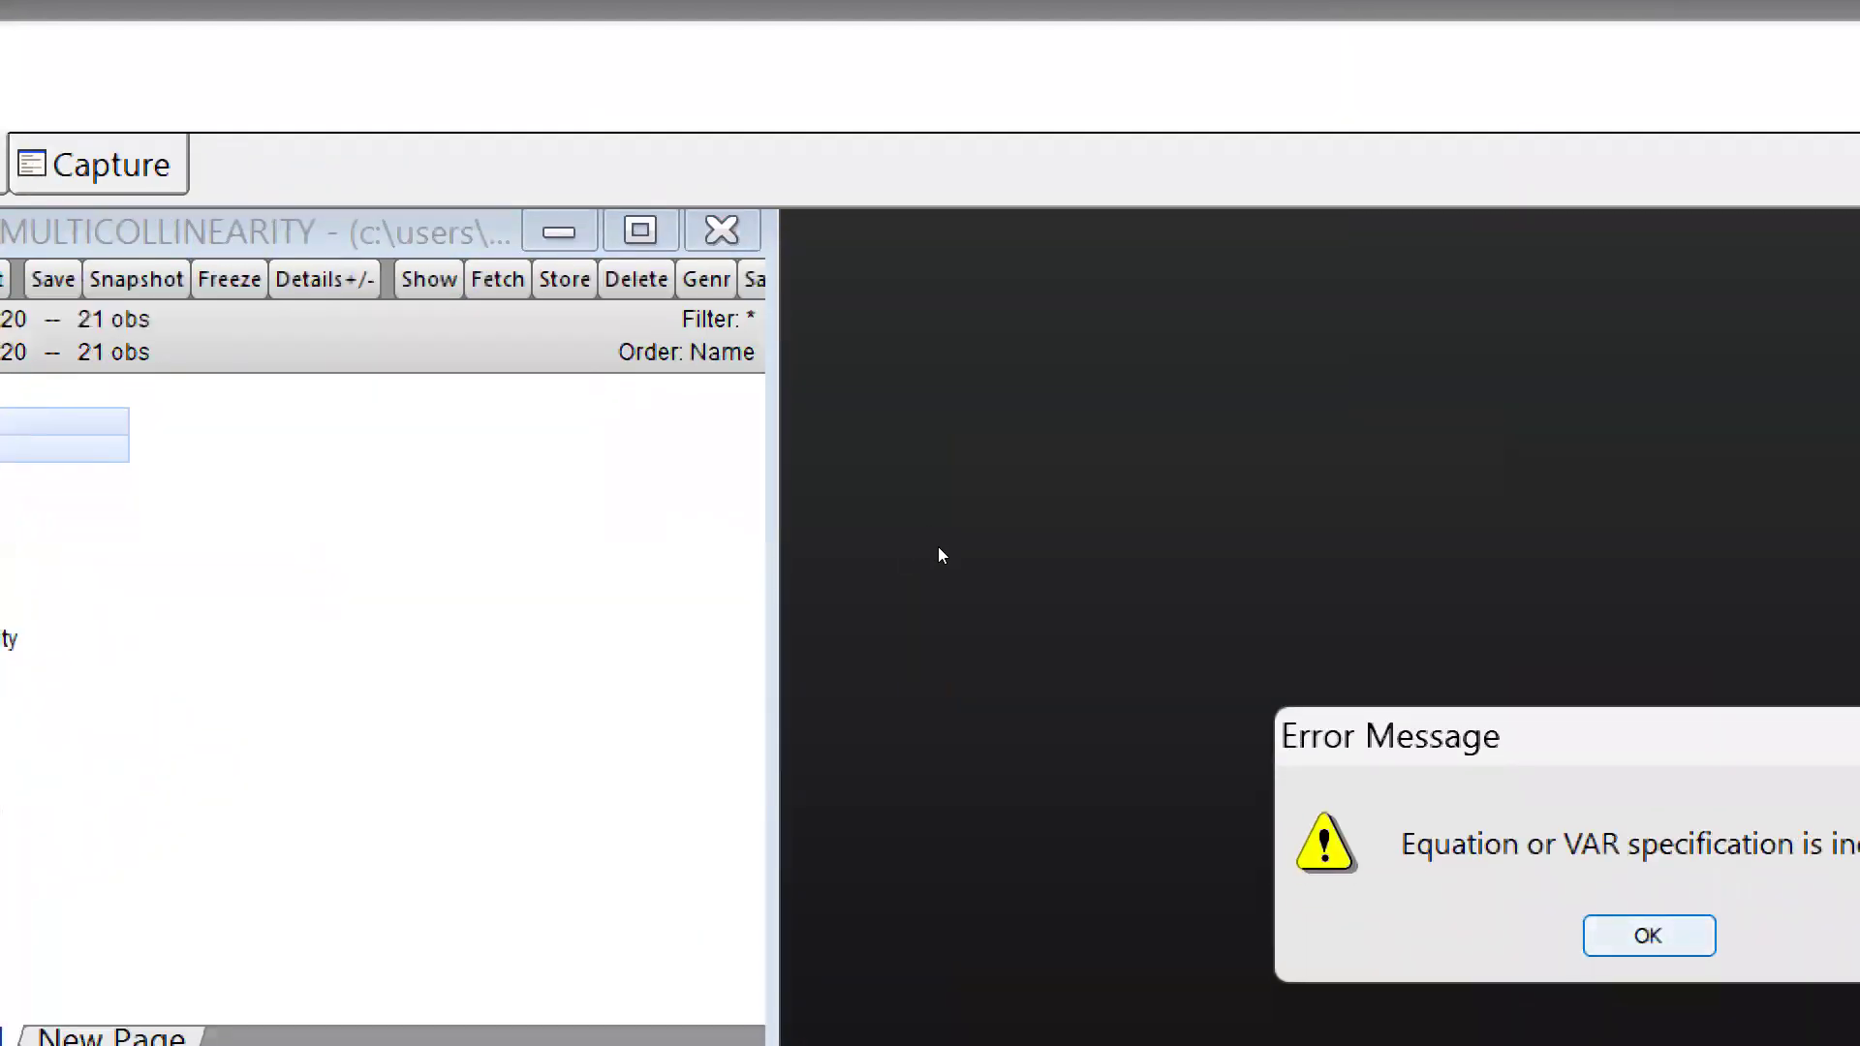
key(Return)
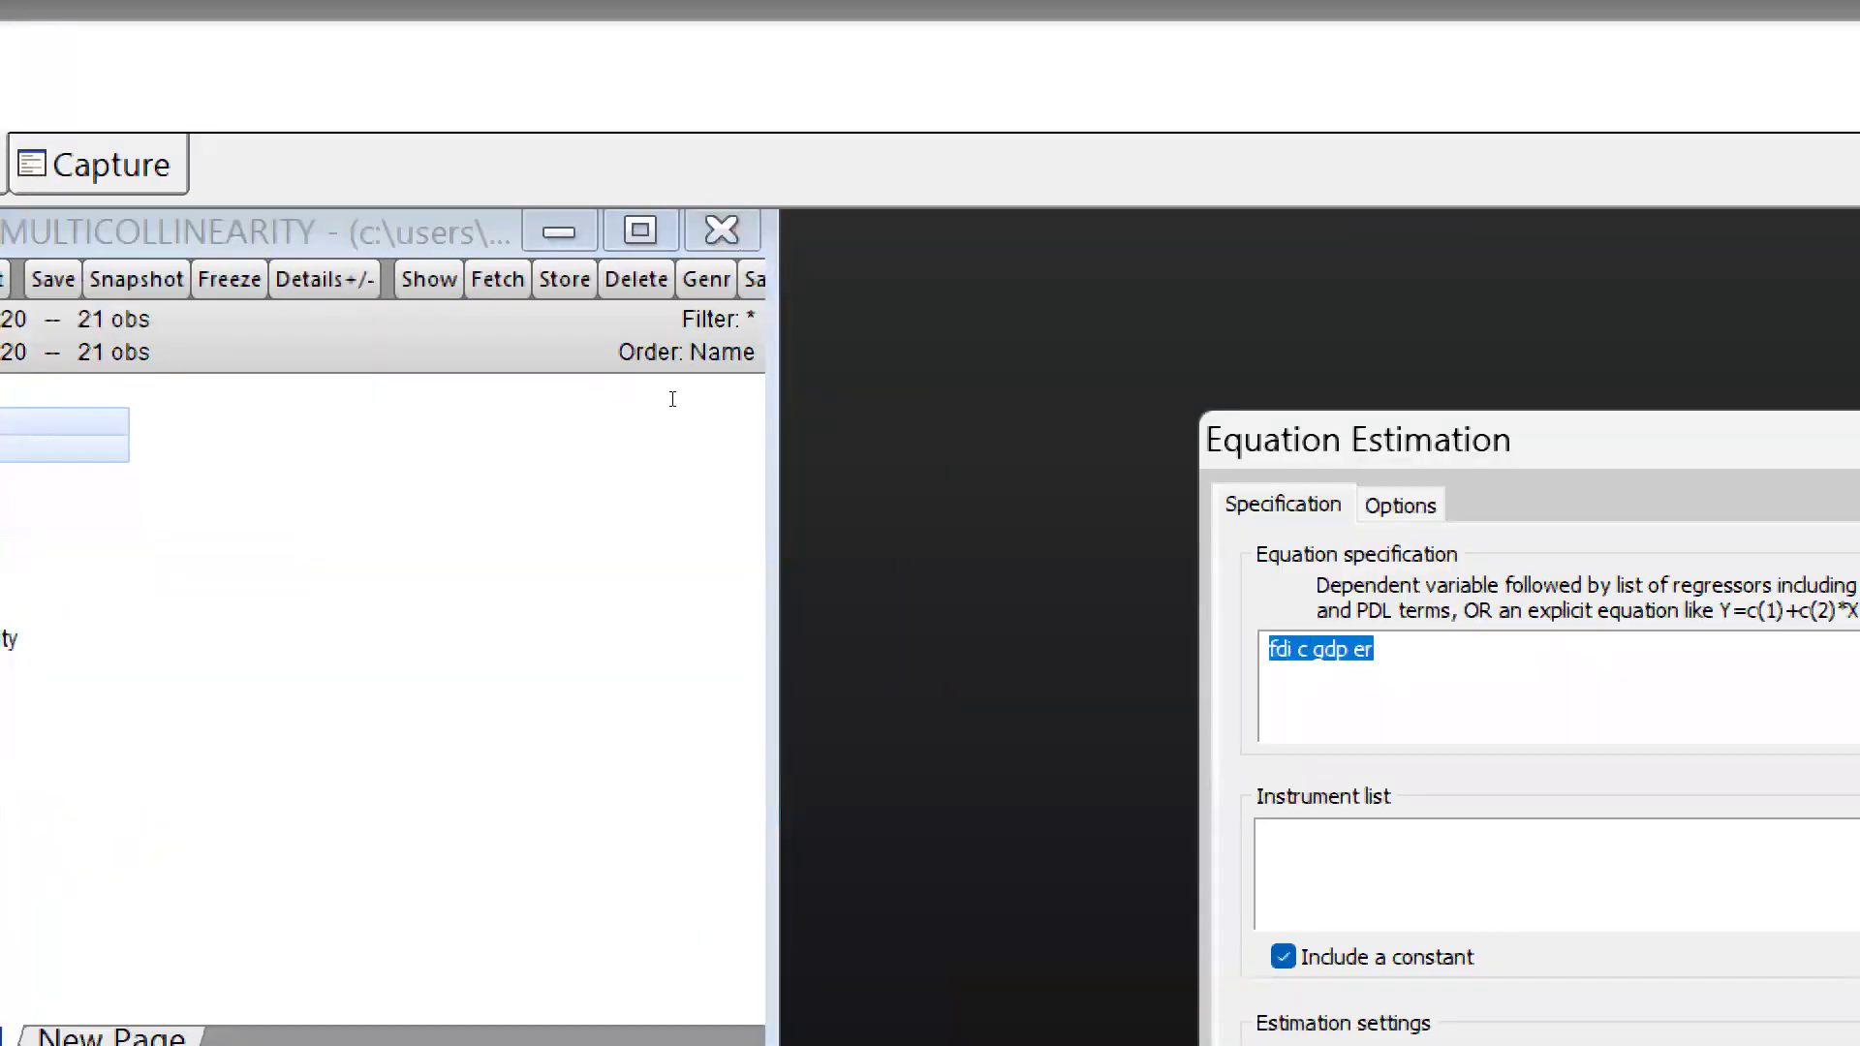
key(BackSpace)
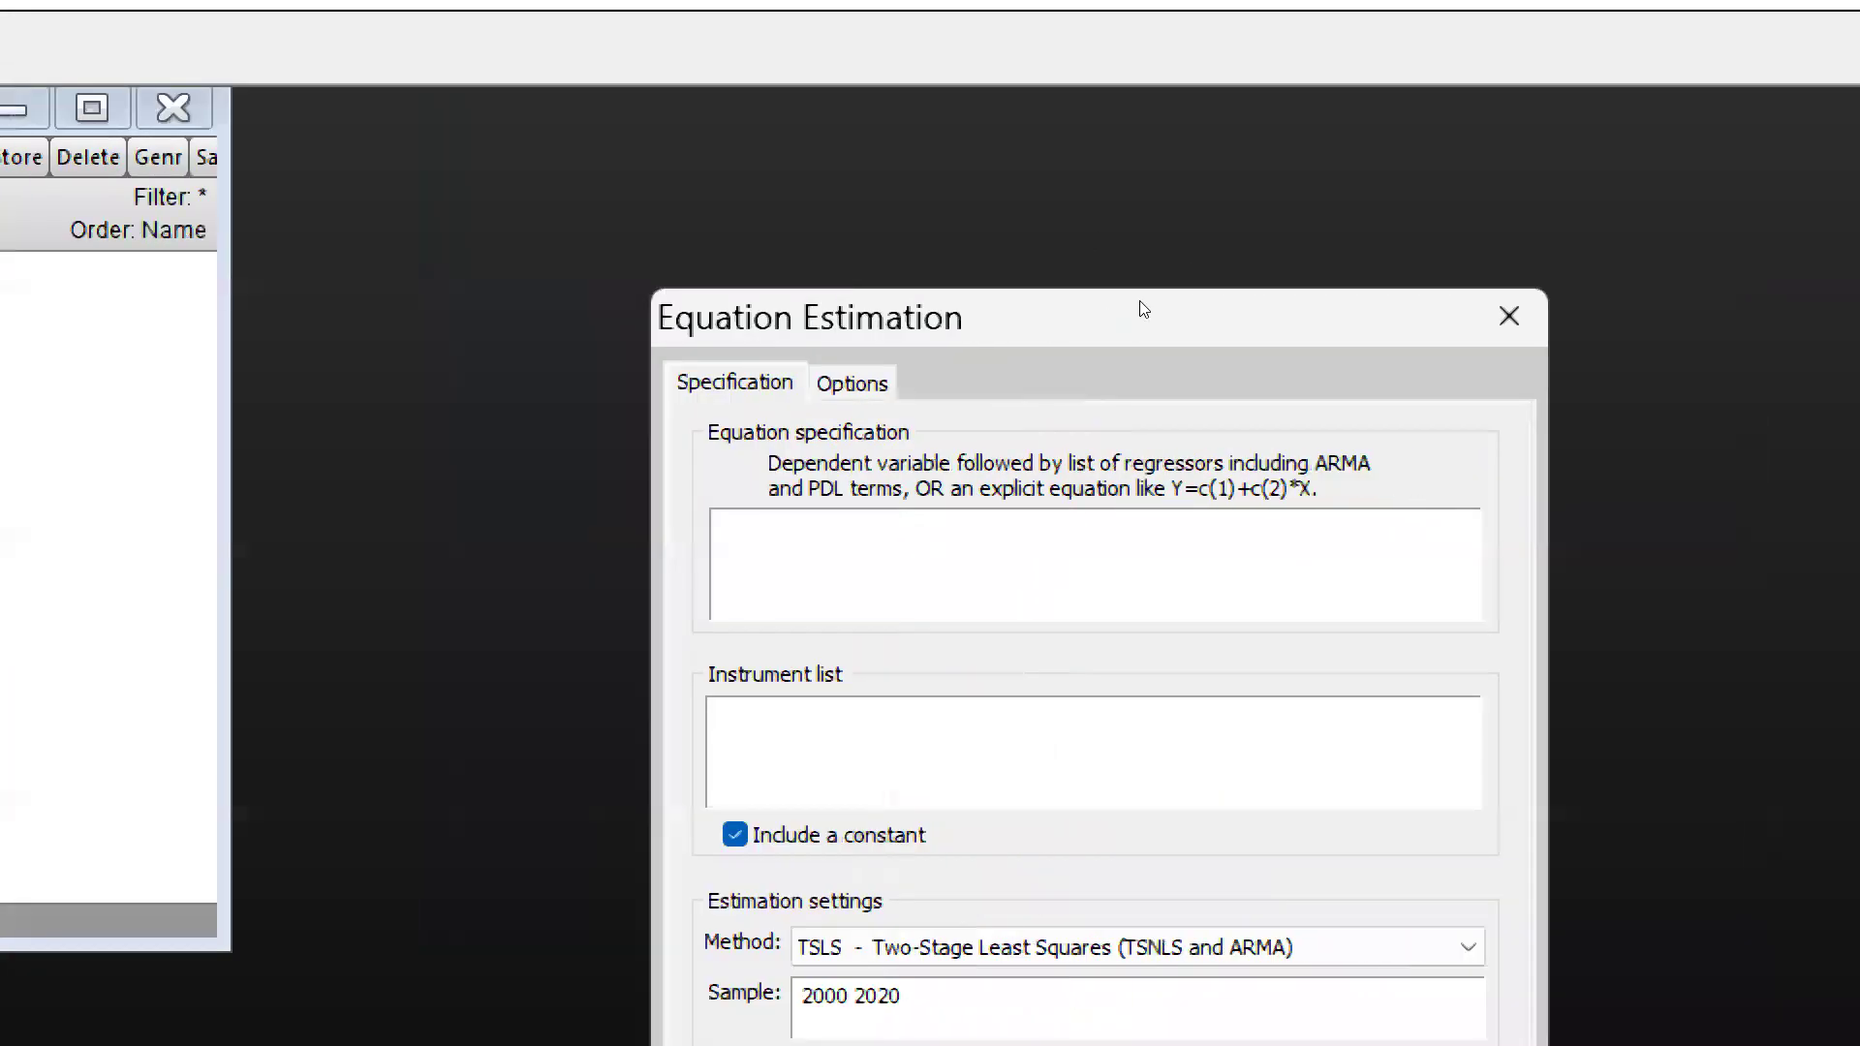
key(Escape)
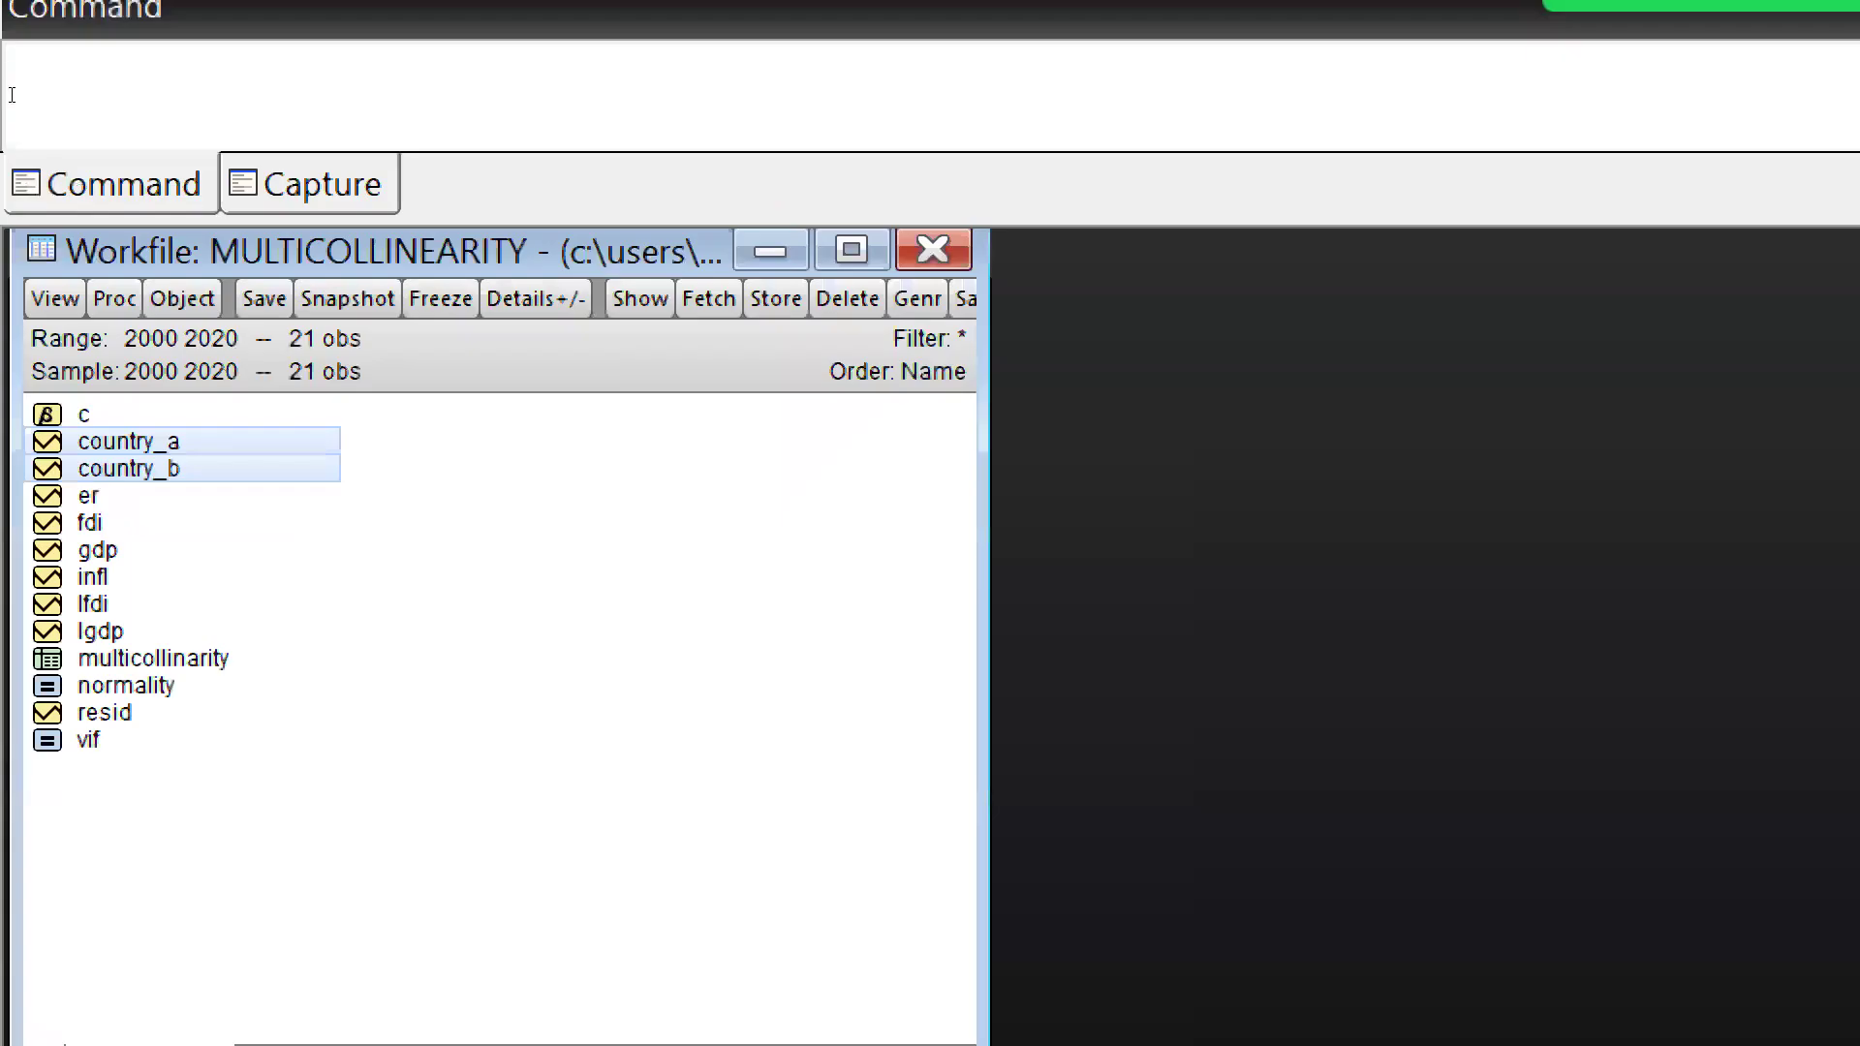
- Estimate the equation "fdi c gdp er" by least squares for the sample 2000 2020 and place its output beside the workfile
click(68, 233)
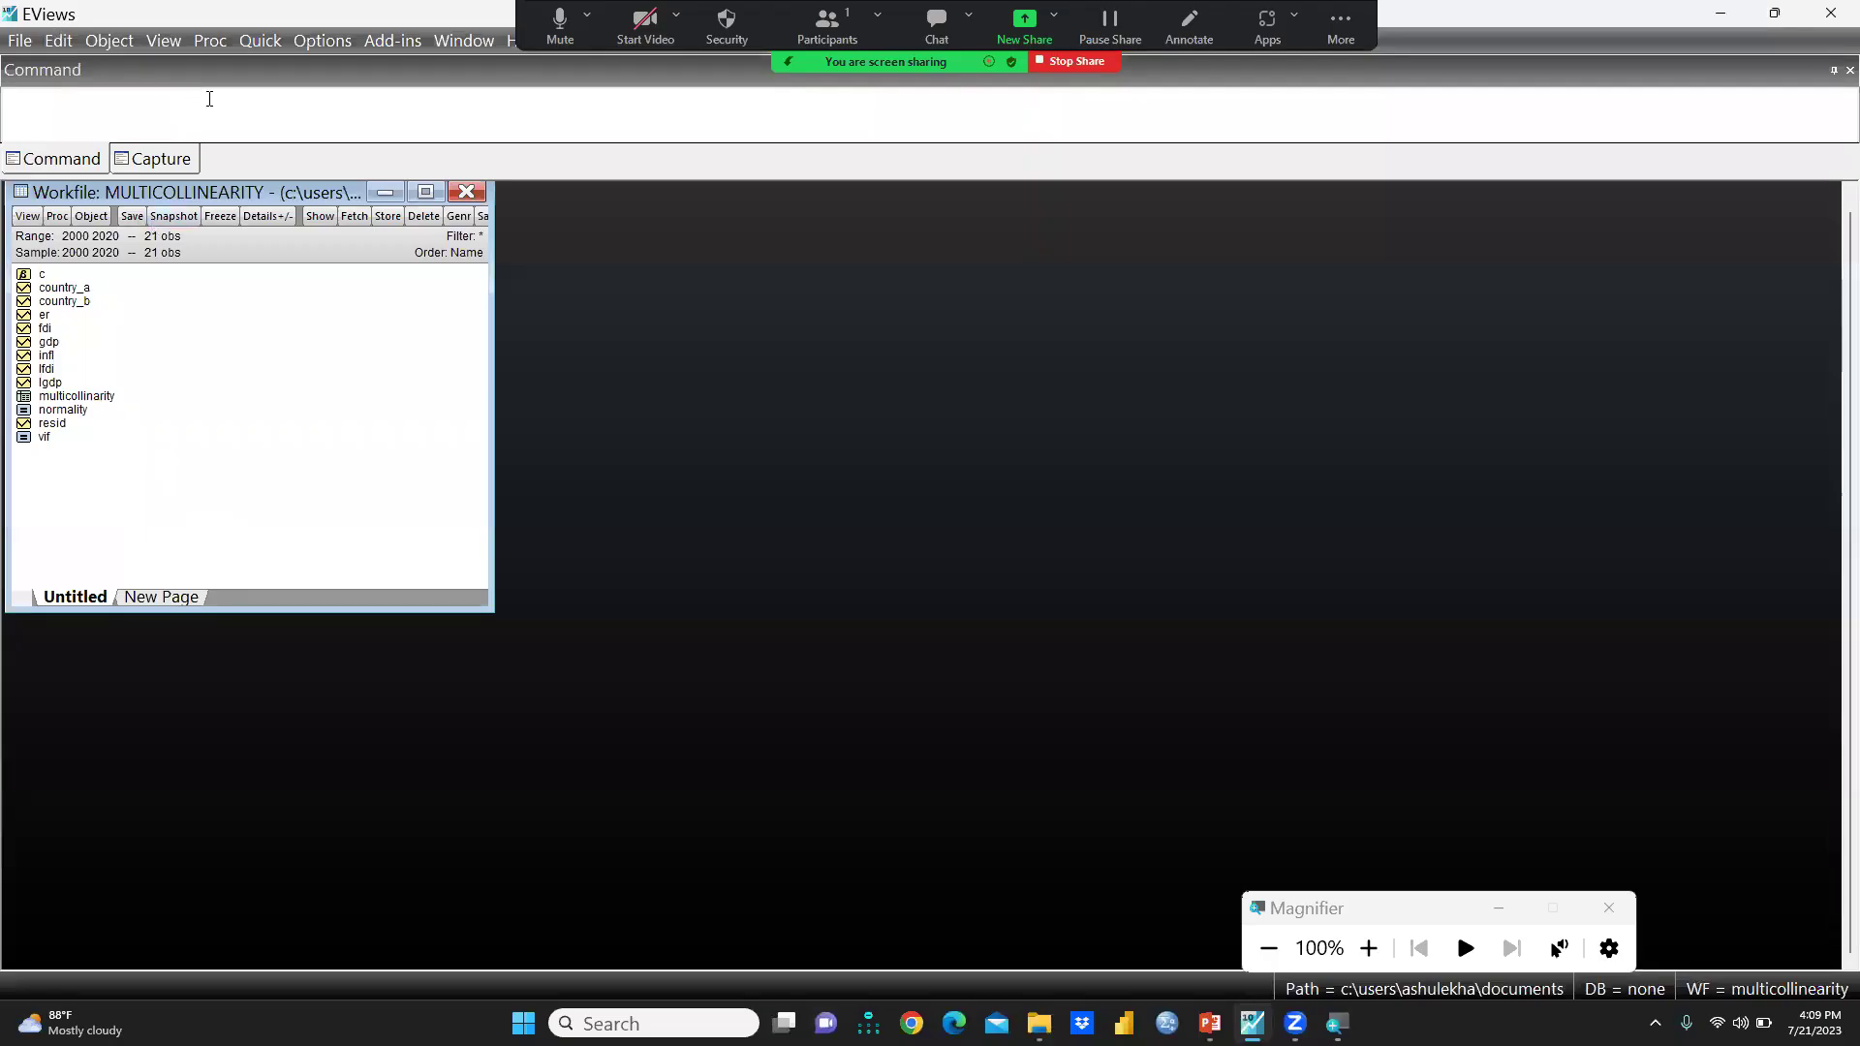
click(259, 41)
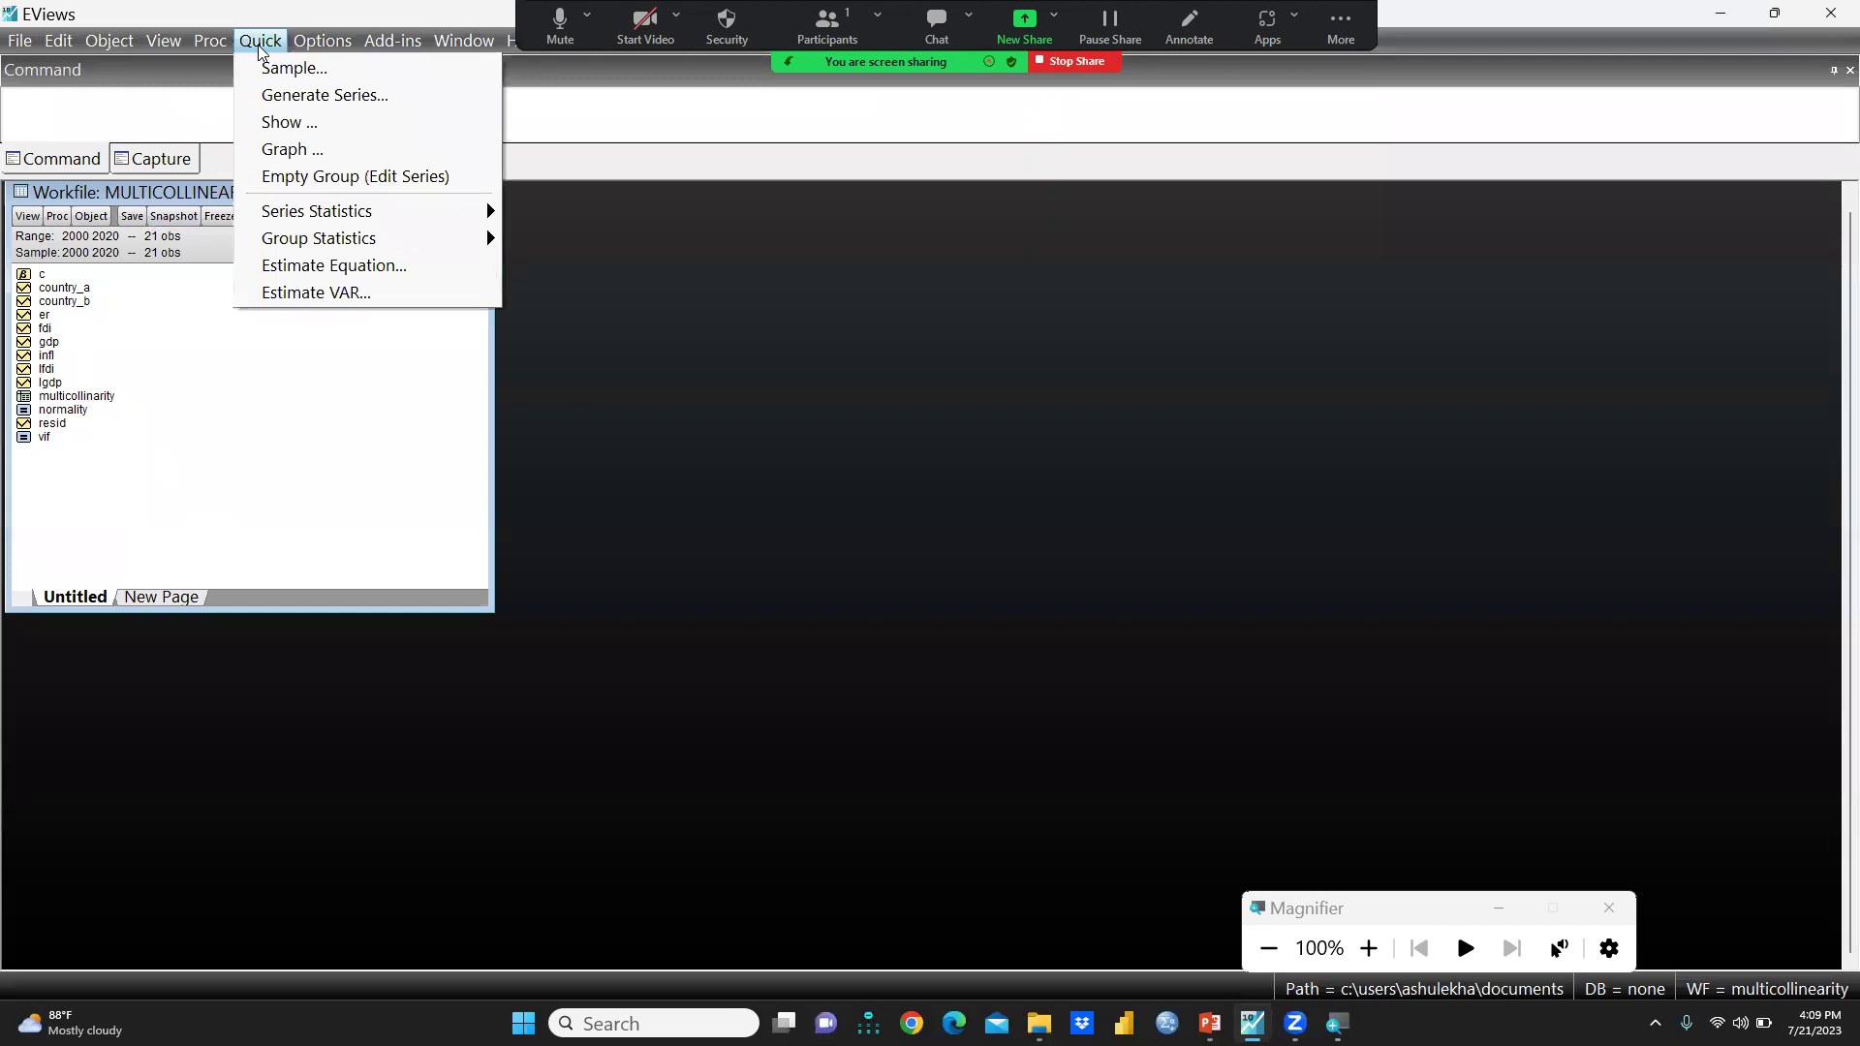
click(314, 267)
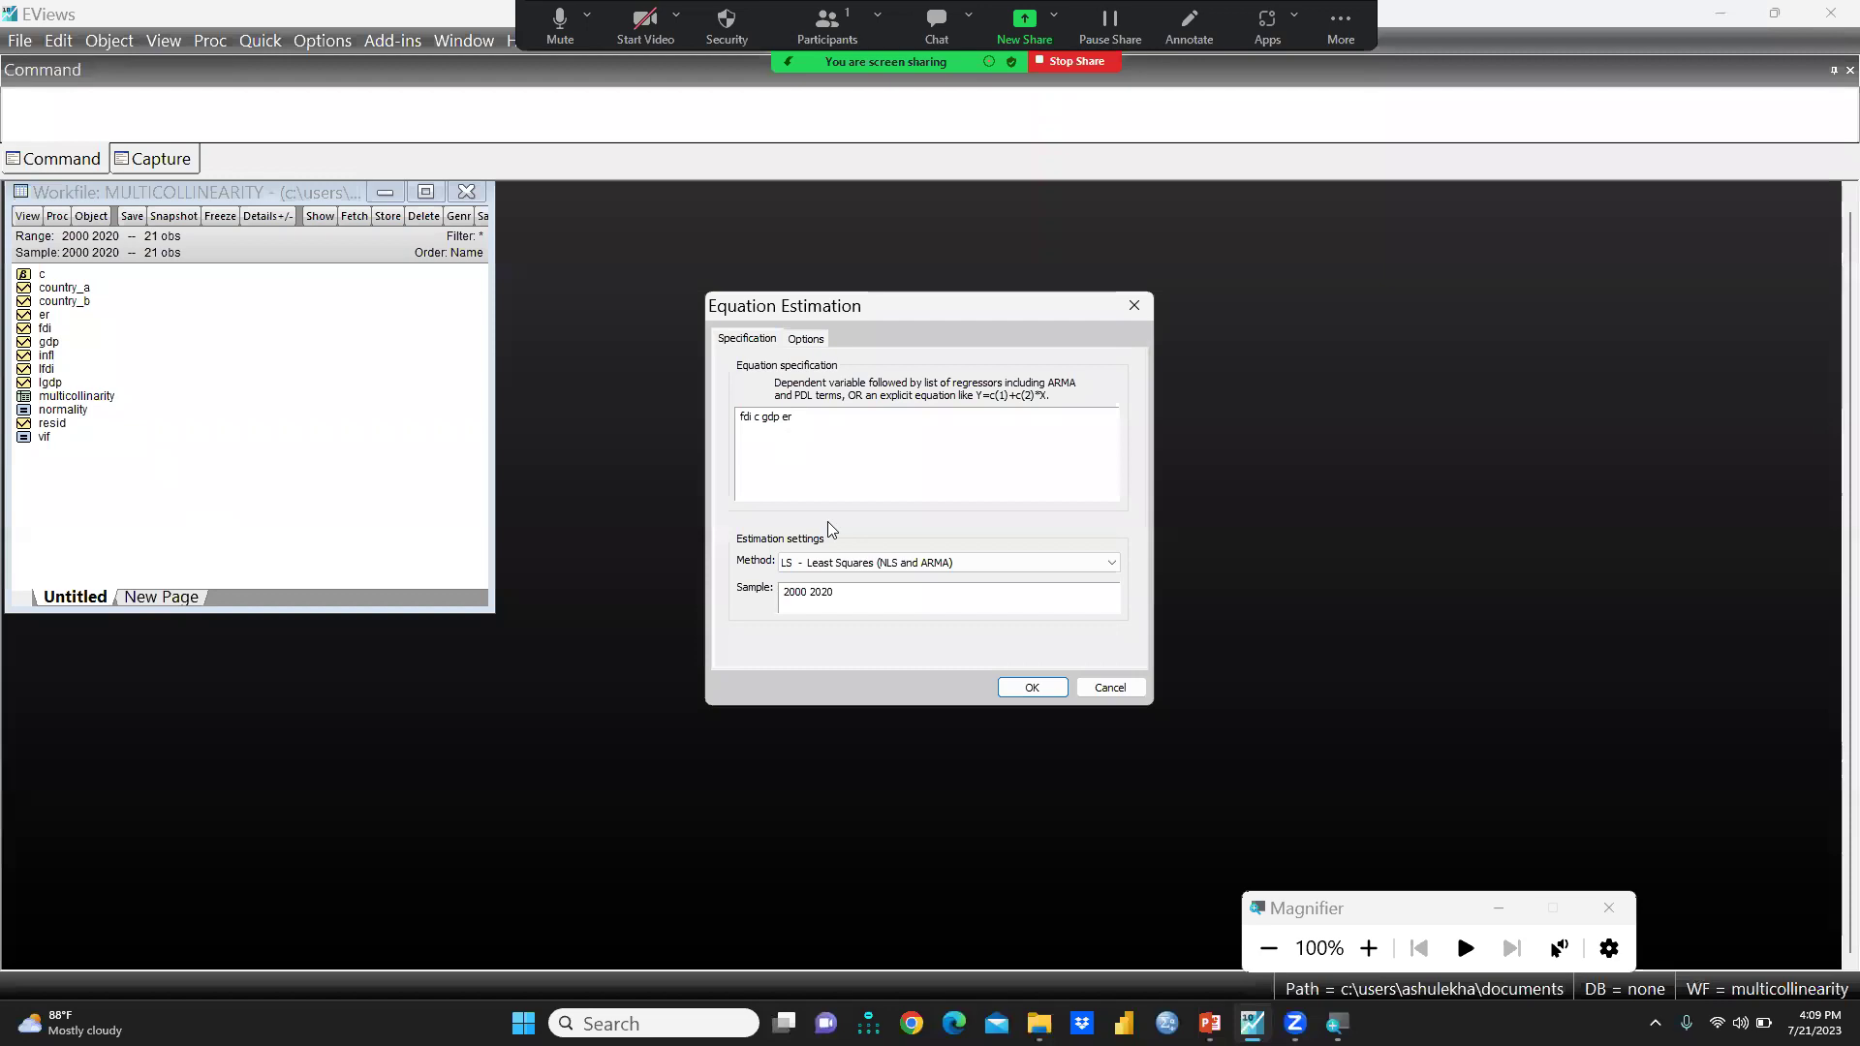
click(1046, 686)
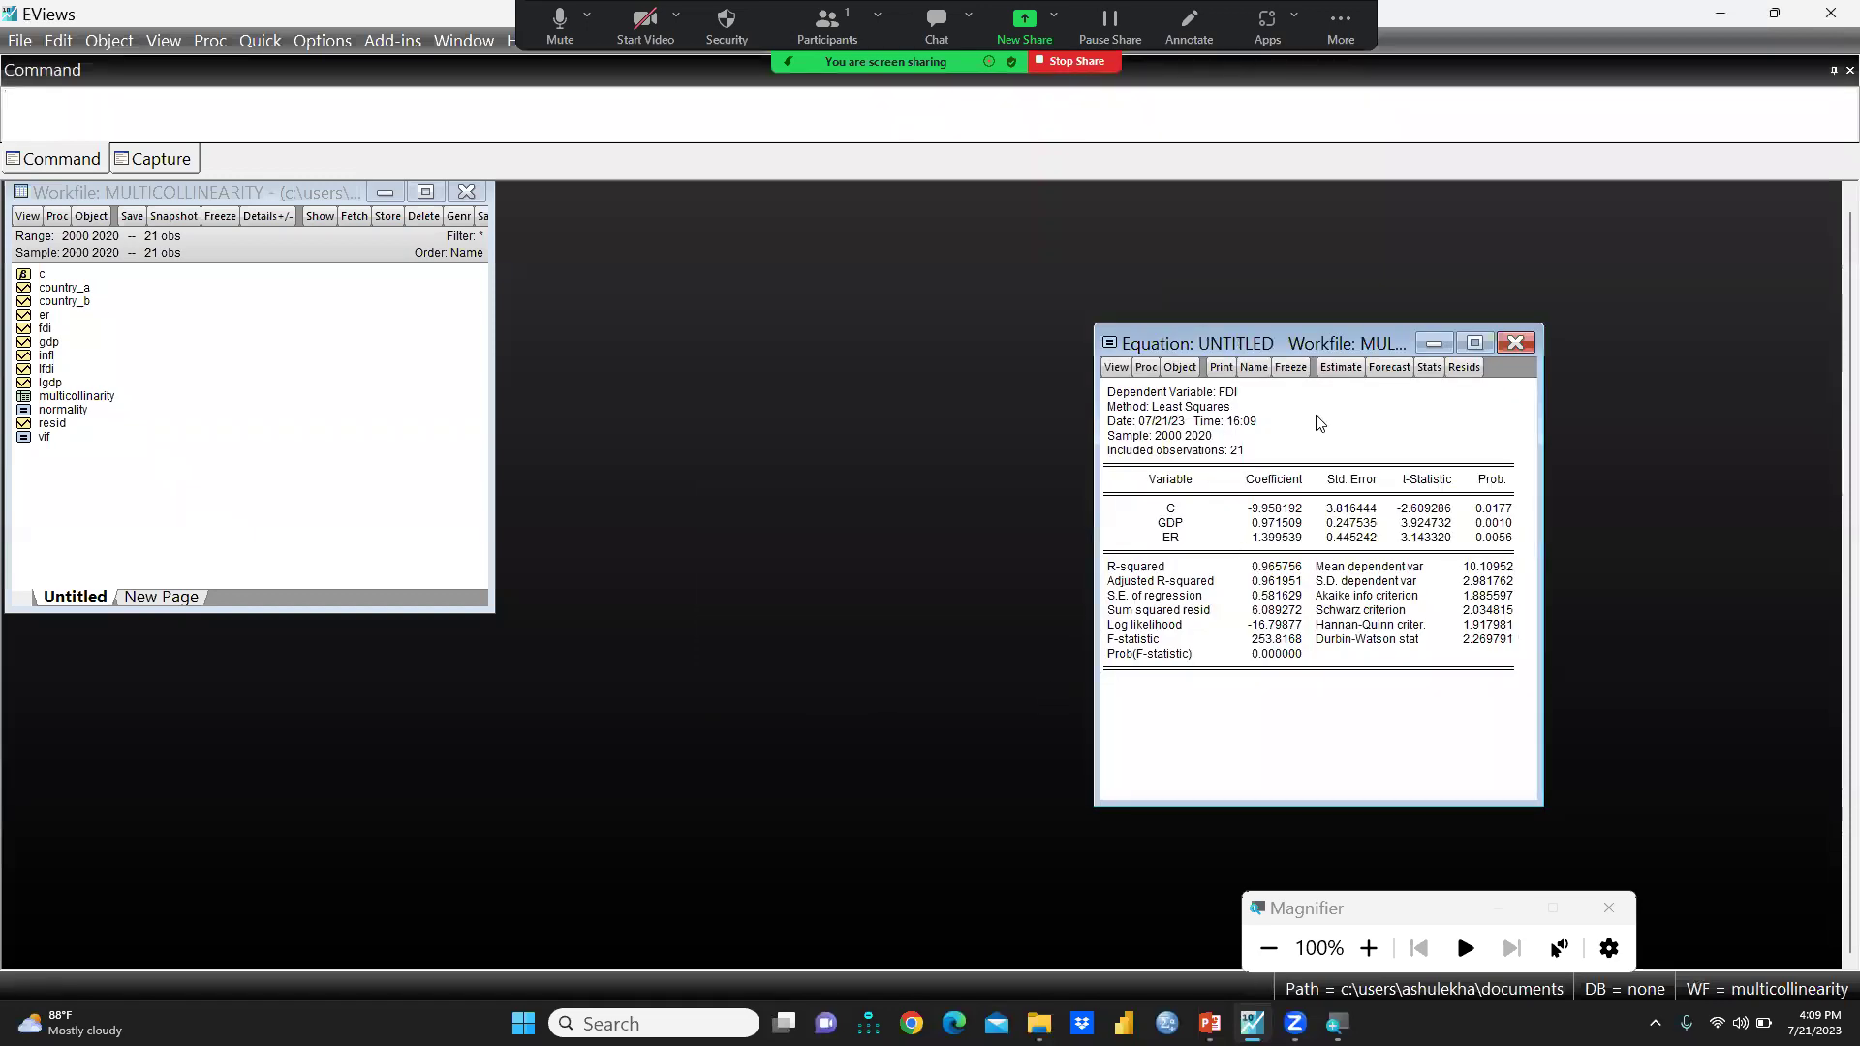
drag(1296, 346, 714, 202)
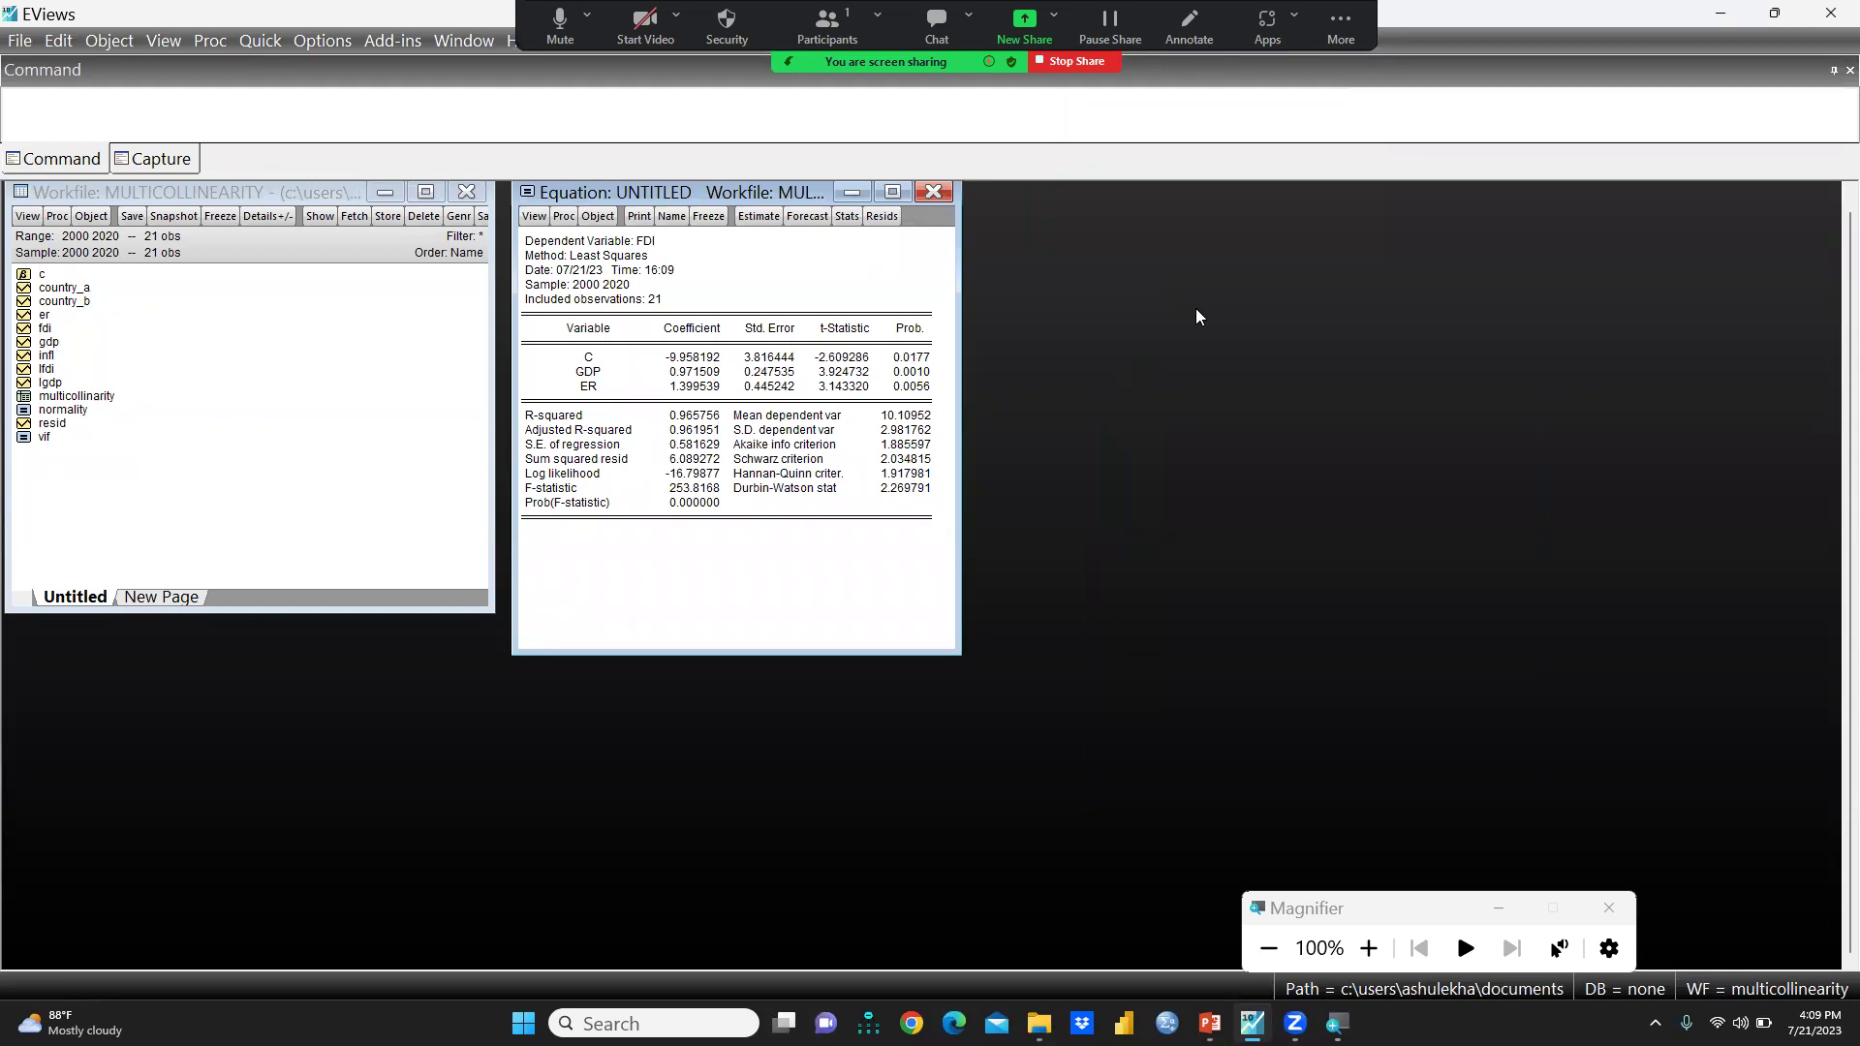
key(super+plus)
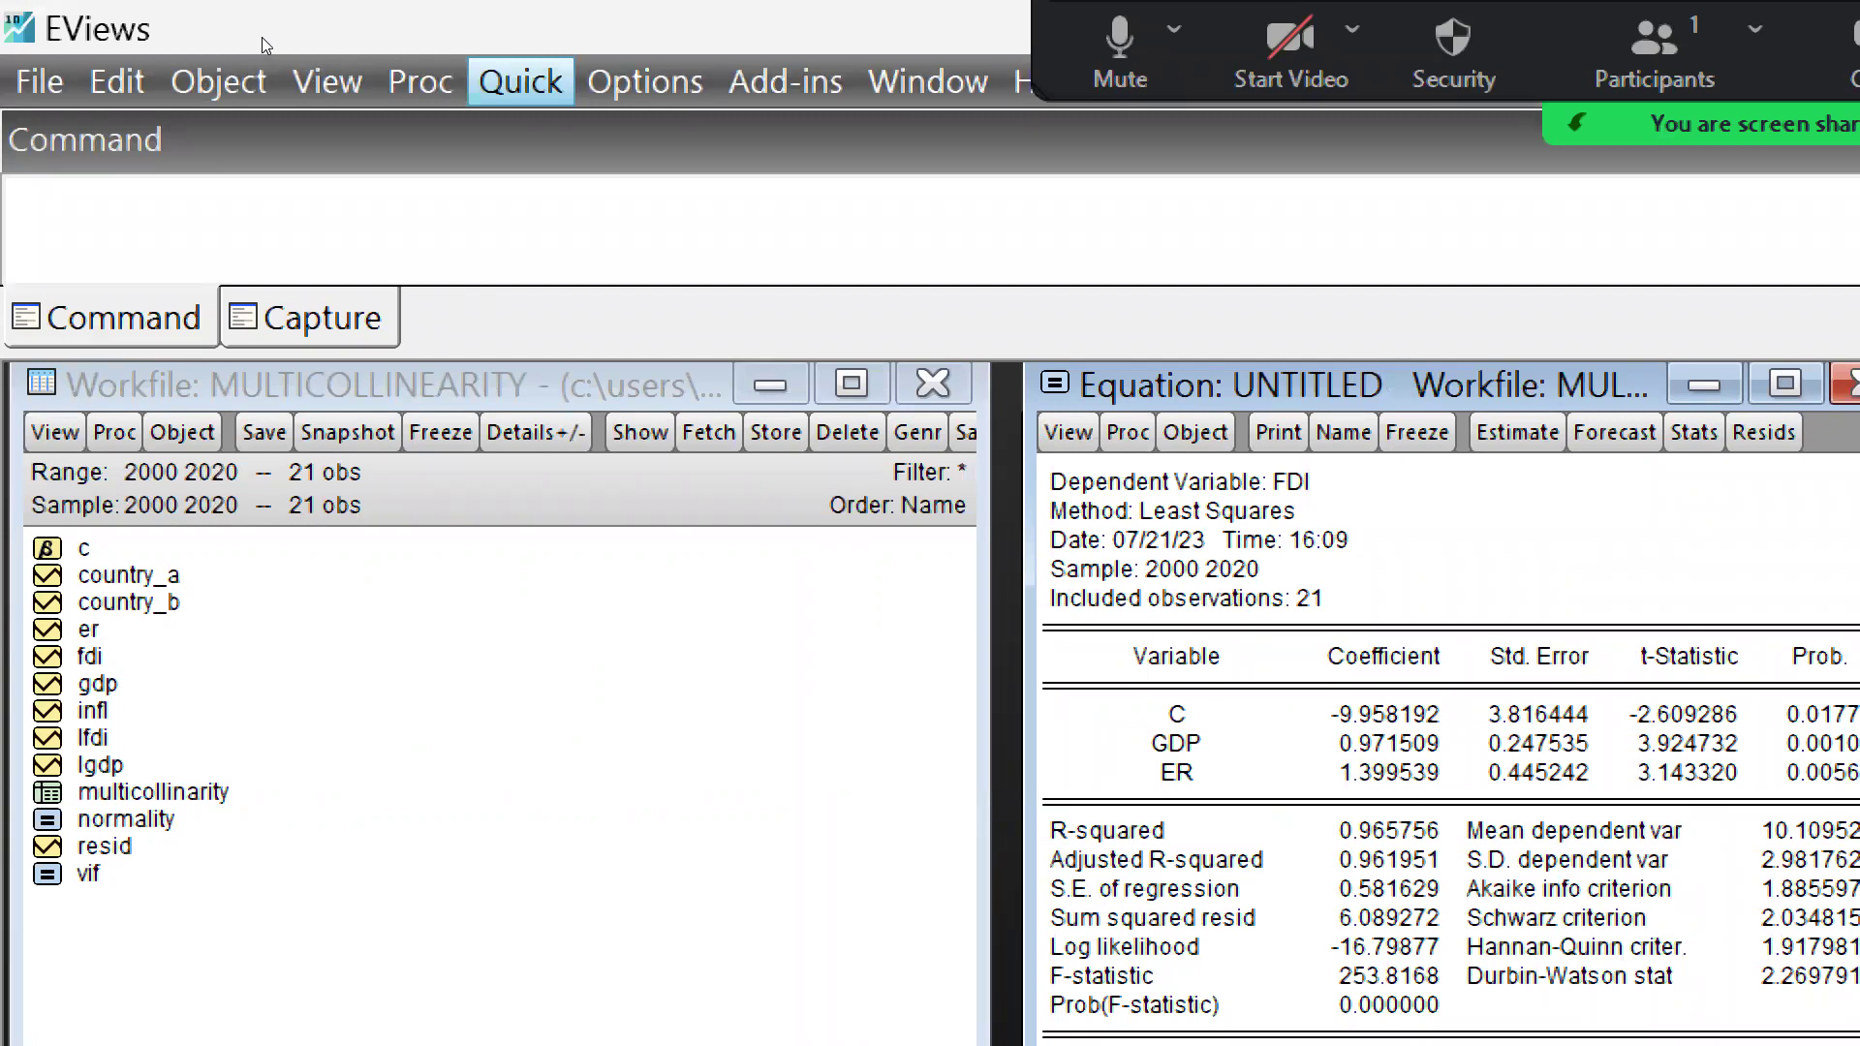
click(523, 78)
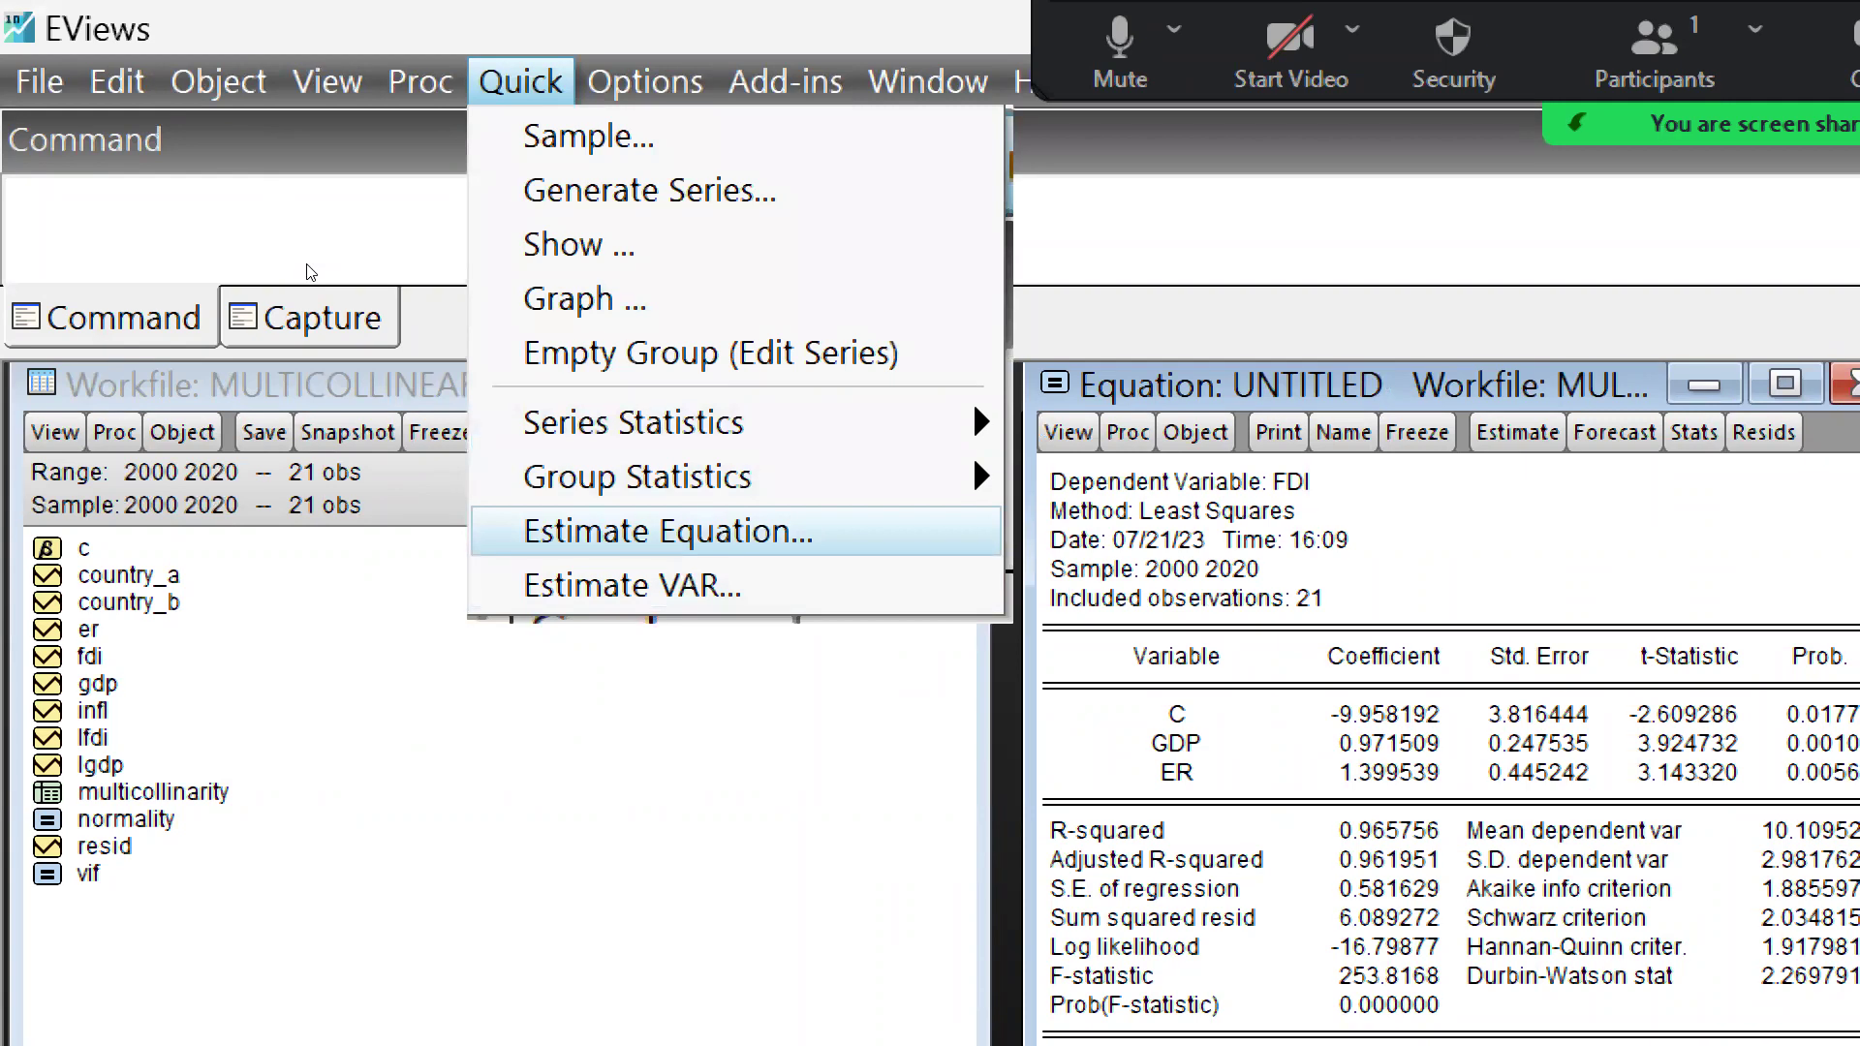
key(Return)
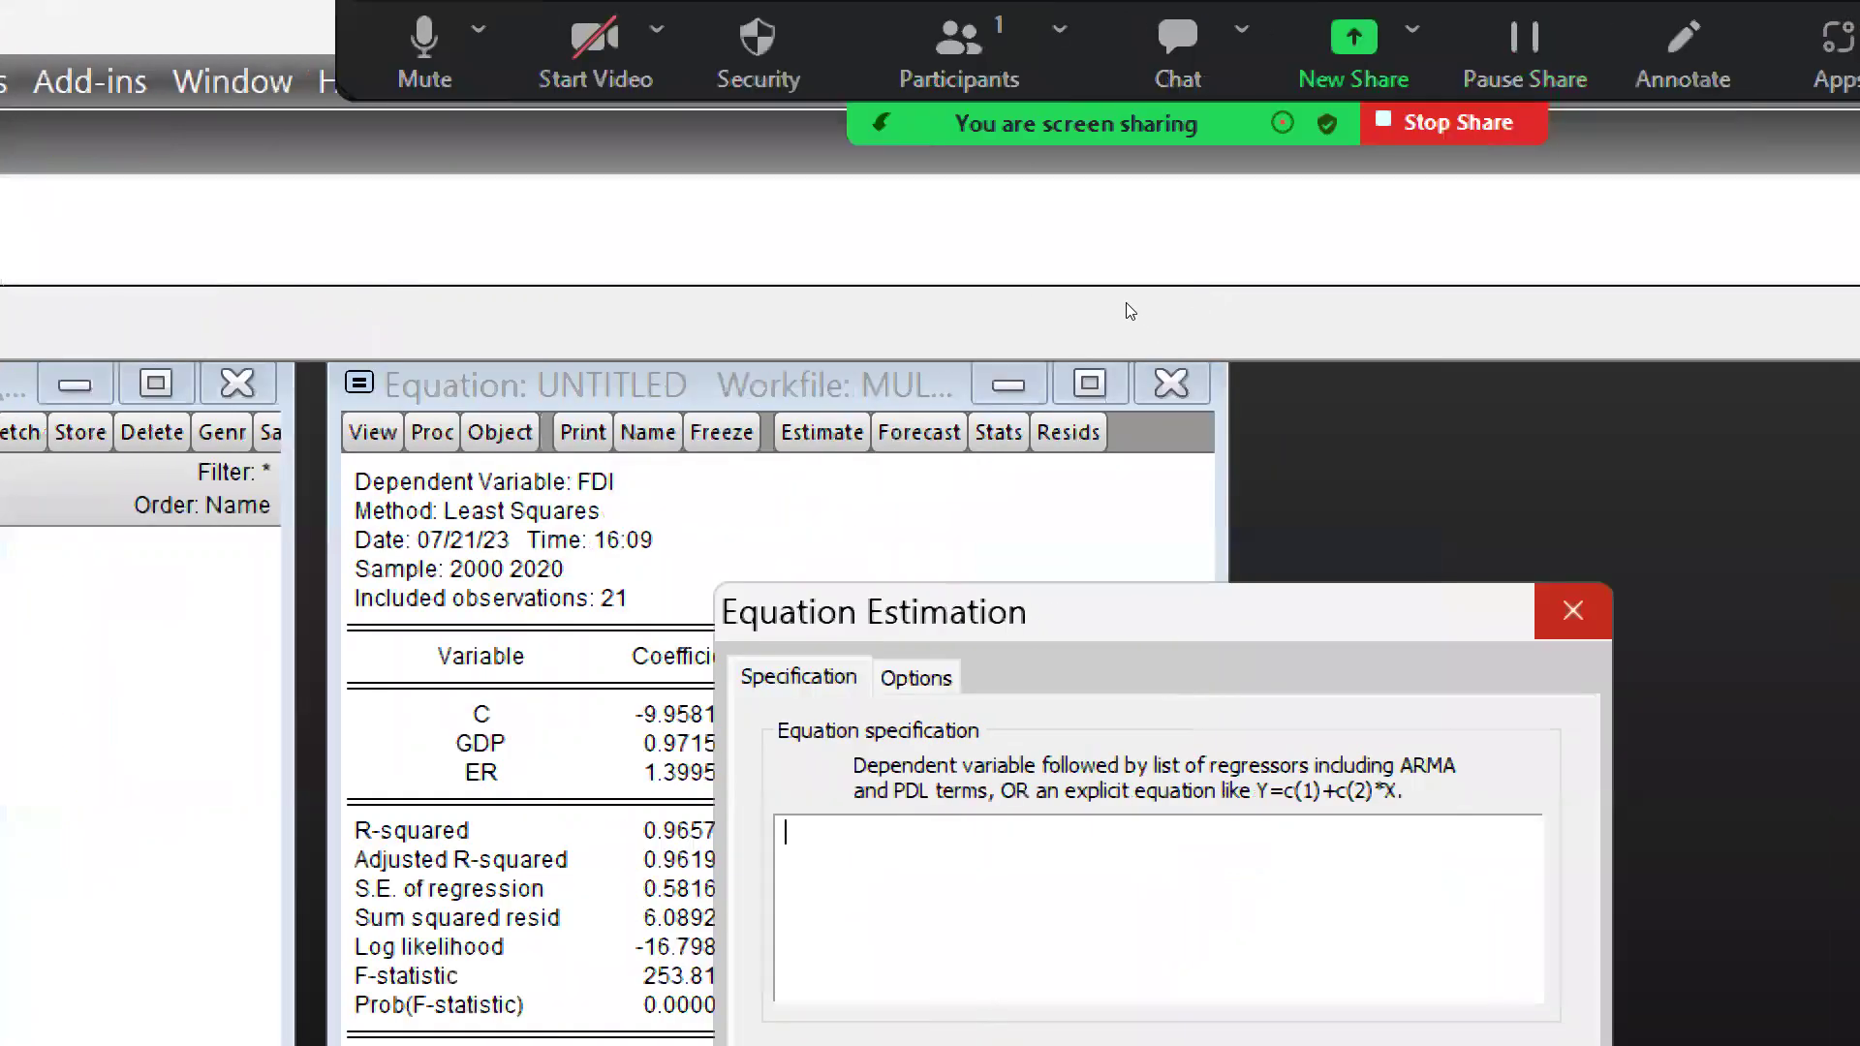
key(Escape)
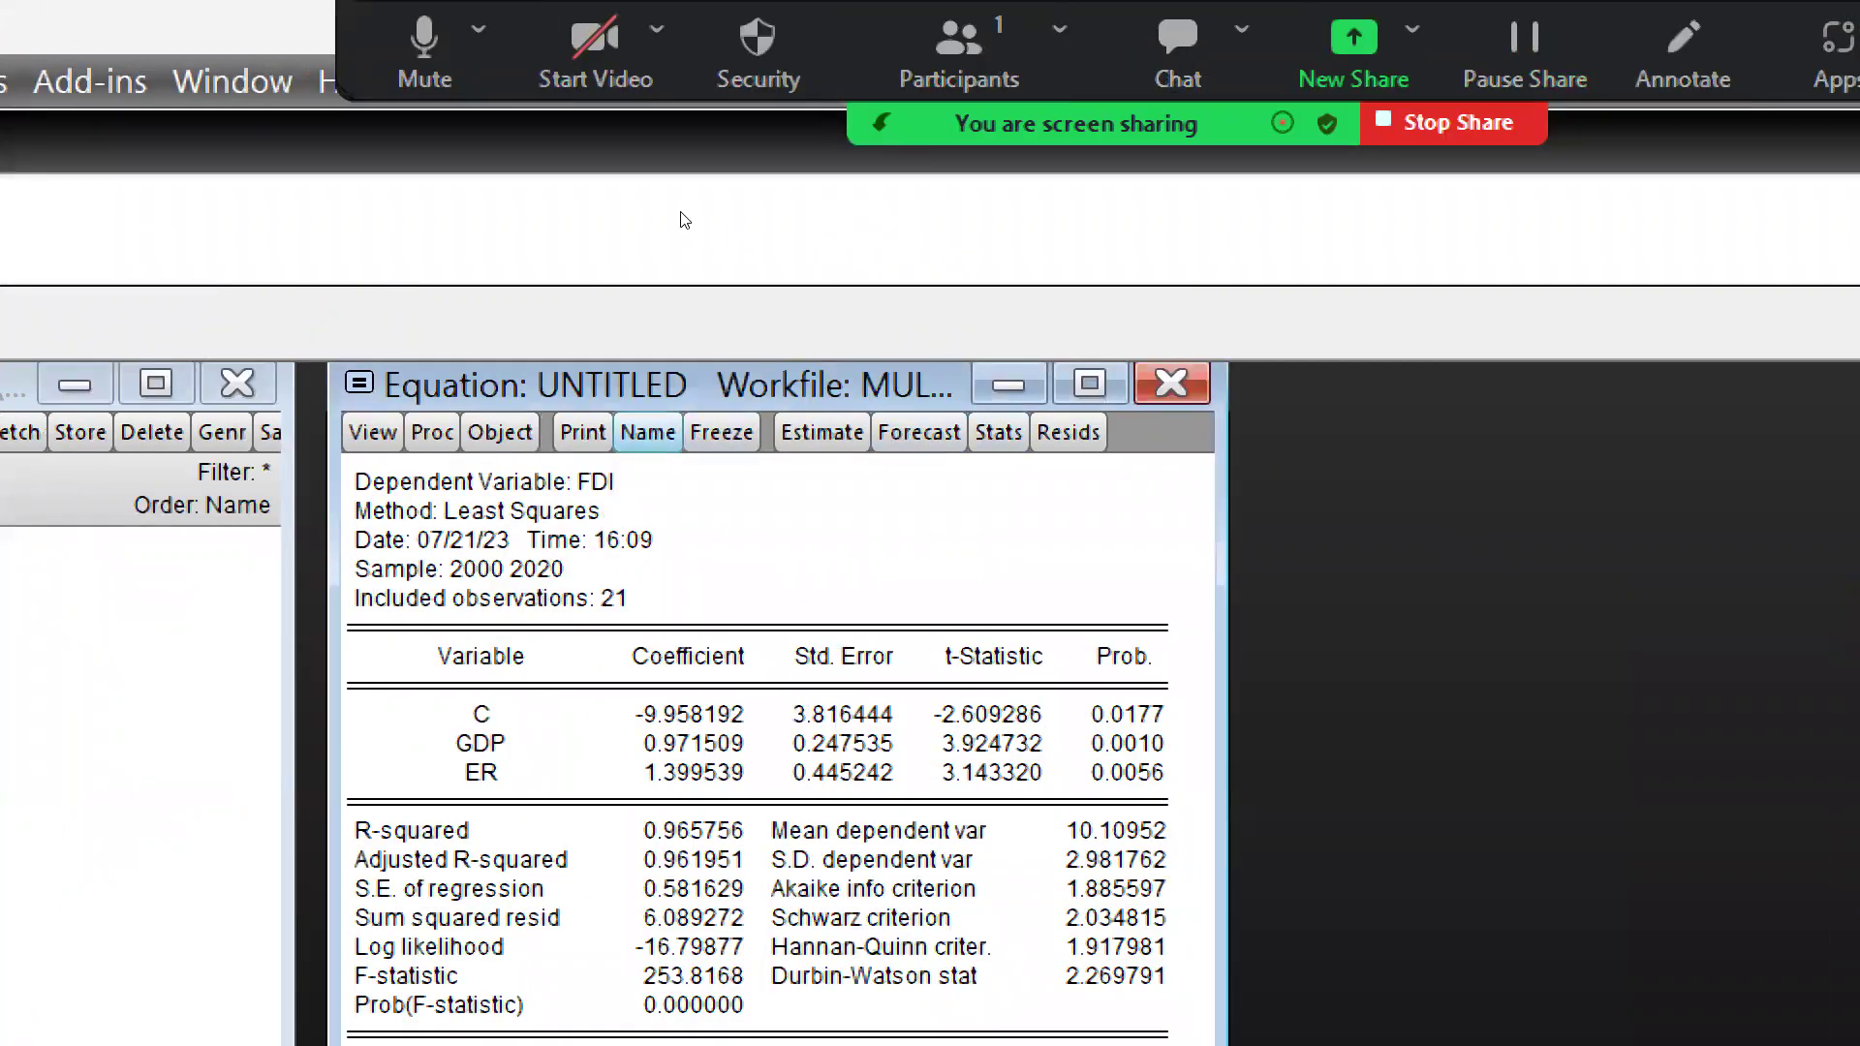
- Freeze the regression output as a table and close the untitled equation, deleting it
click(719, 433)
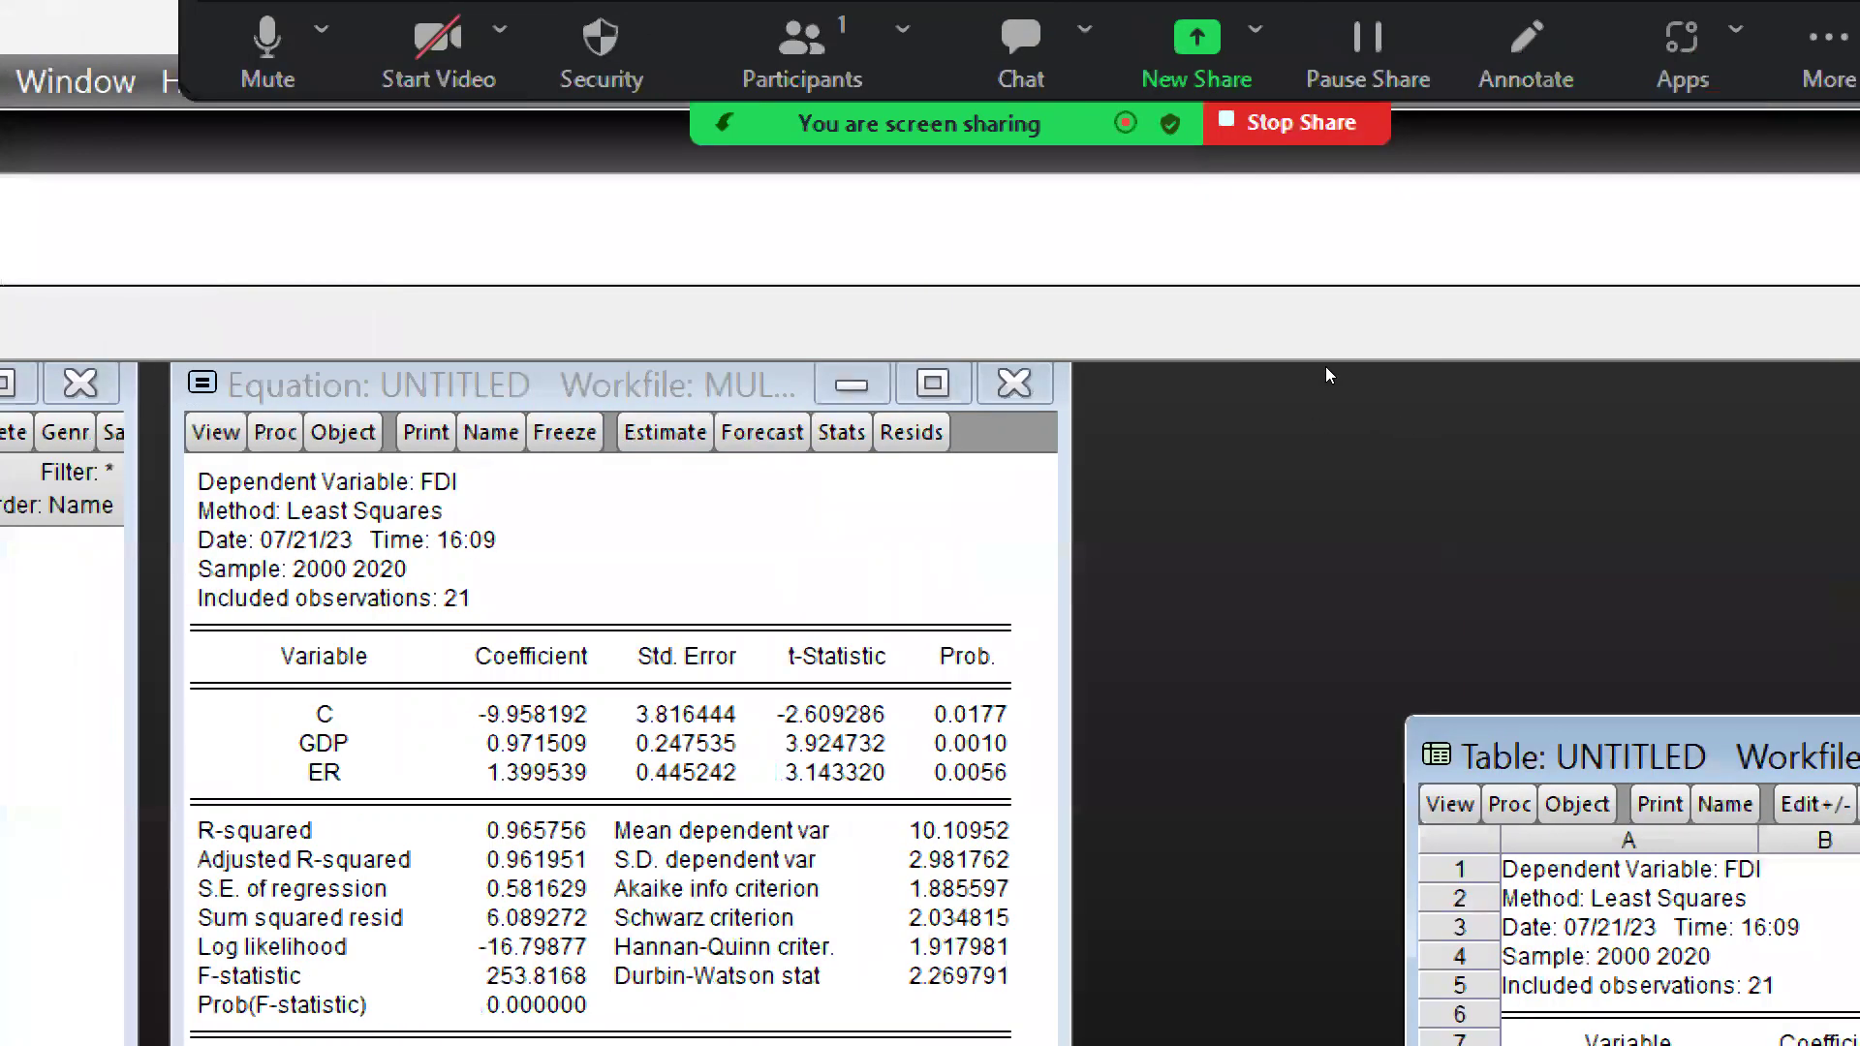
click(1014, 384)
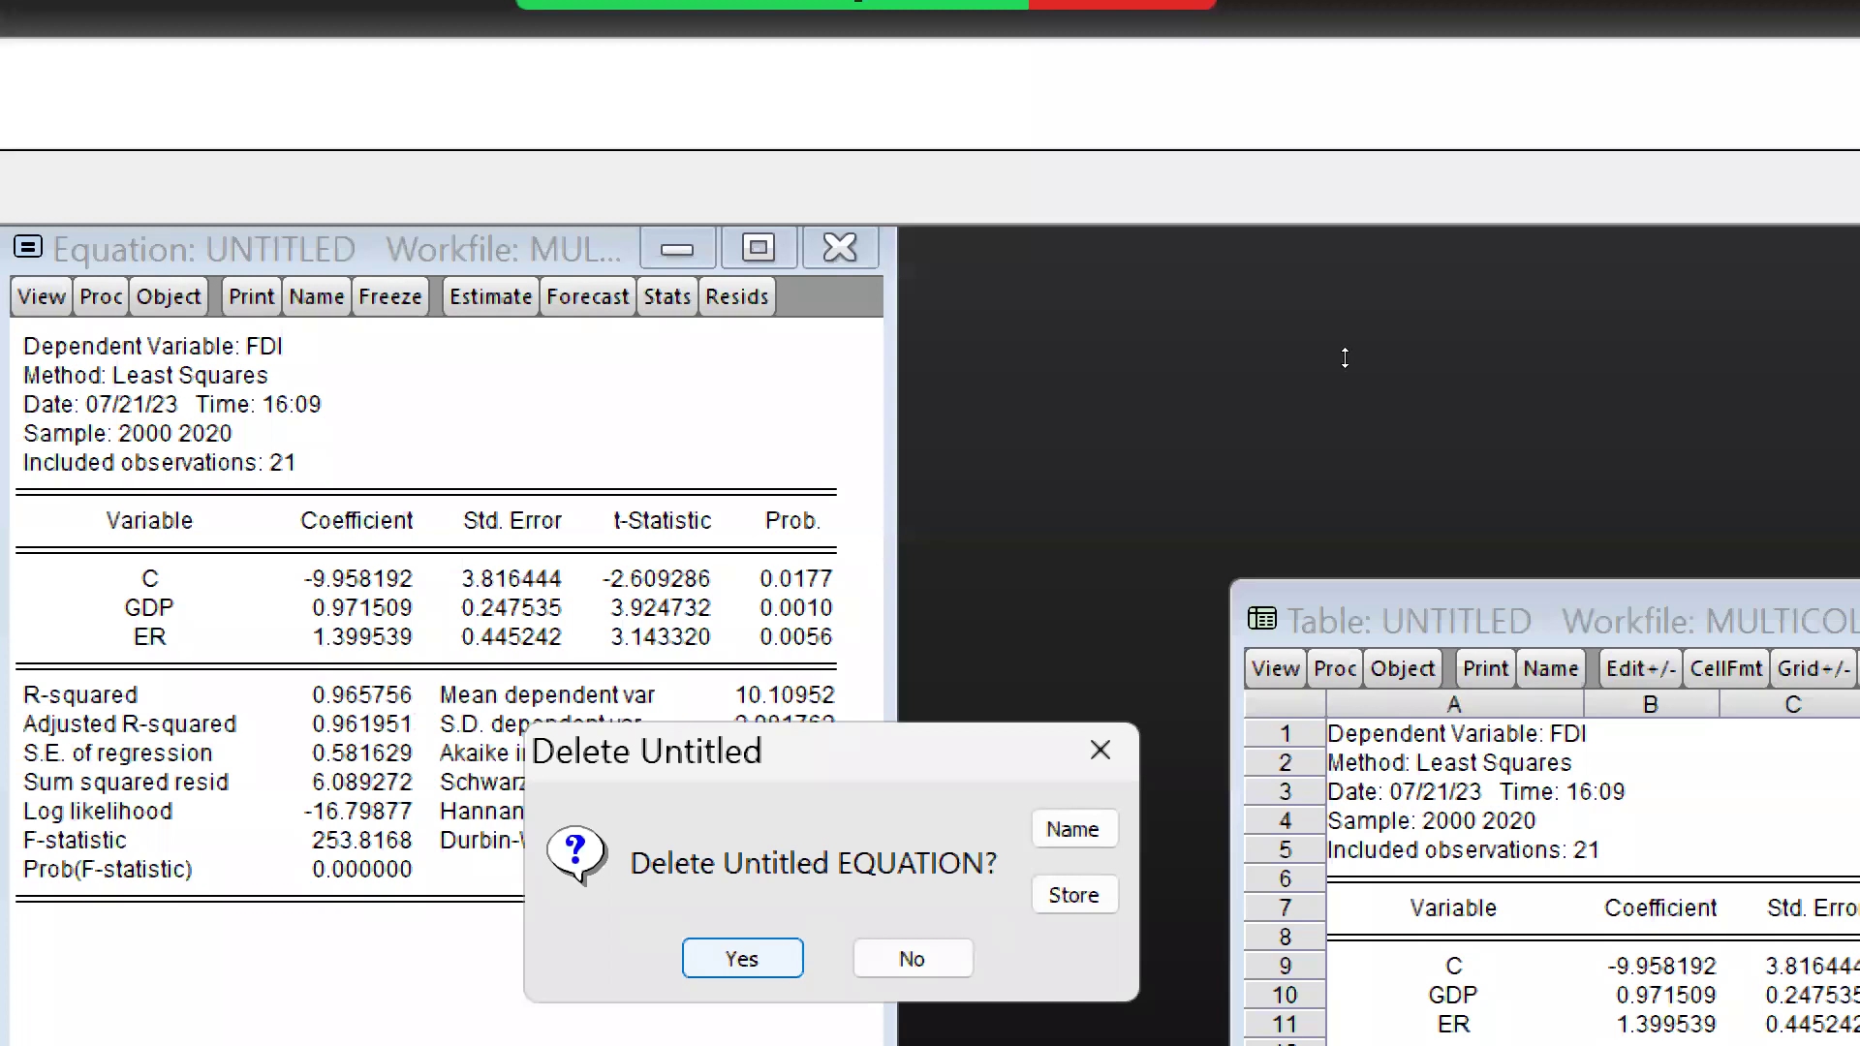
key(Return)
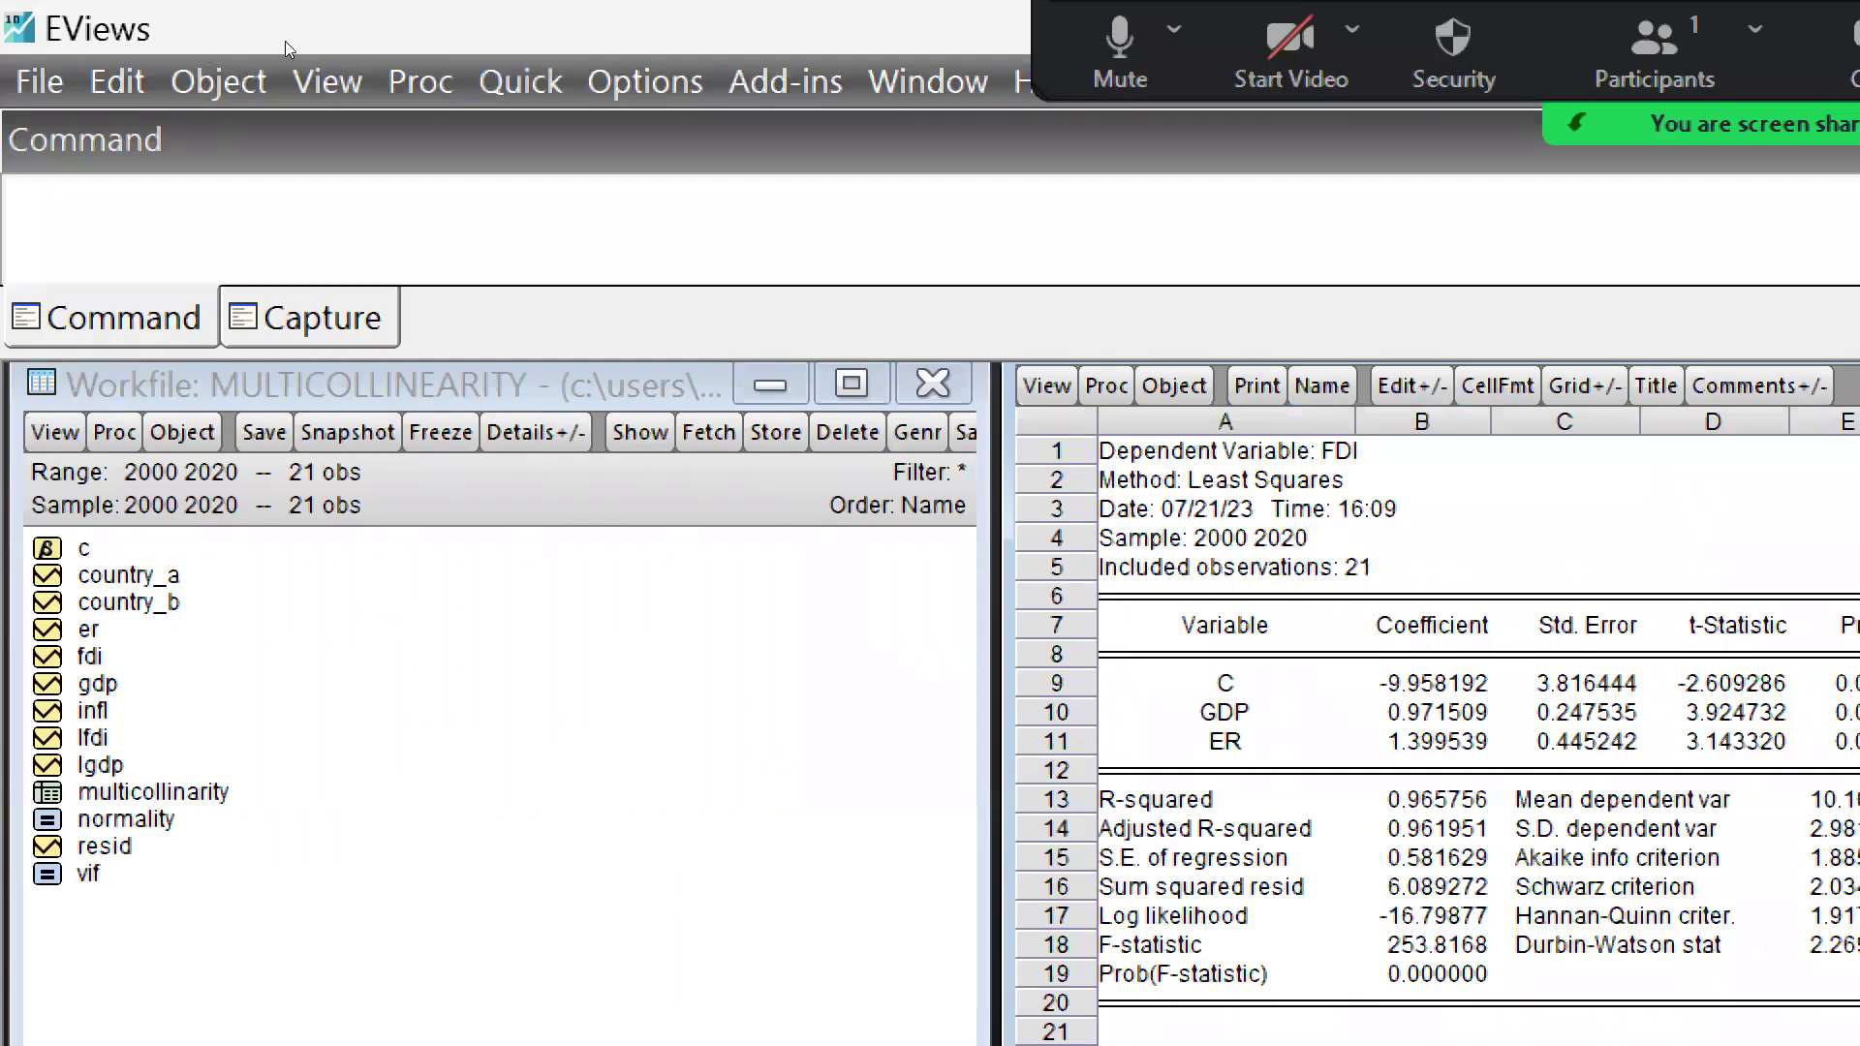
click(519, 82)
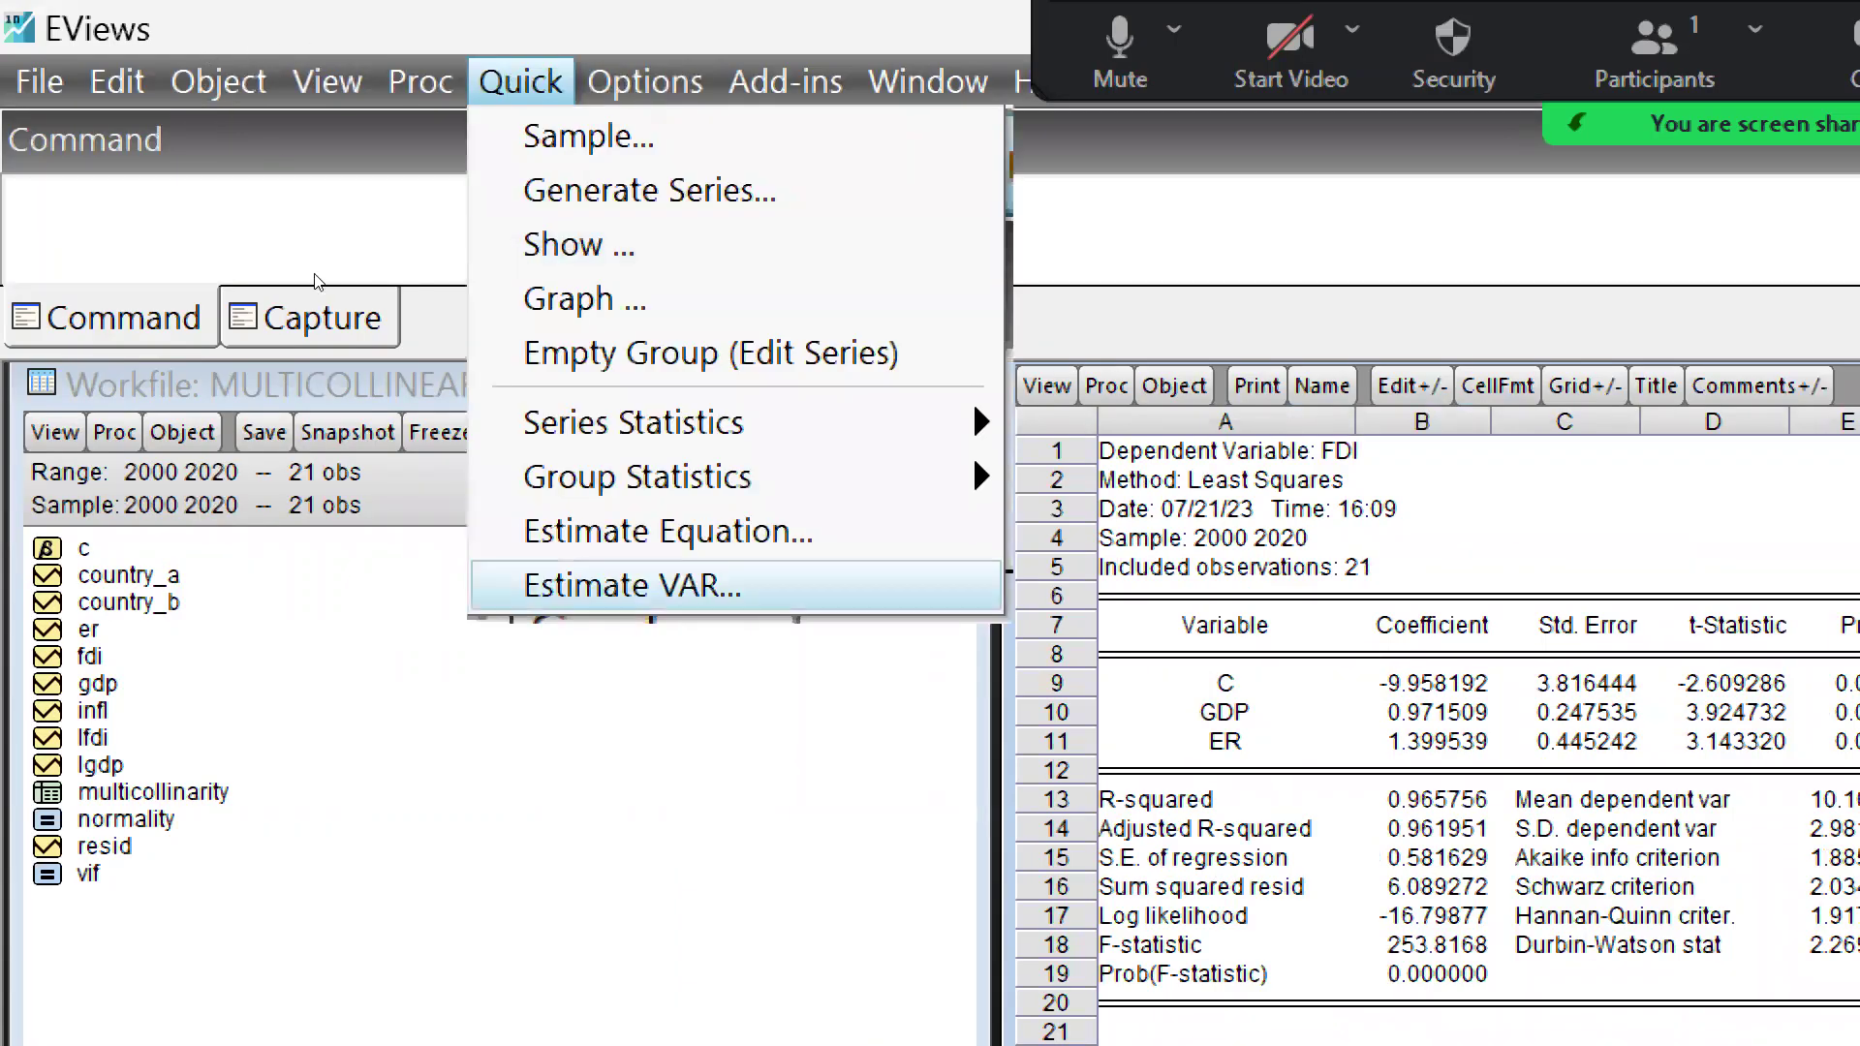
key(Up)
key(Return)
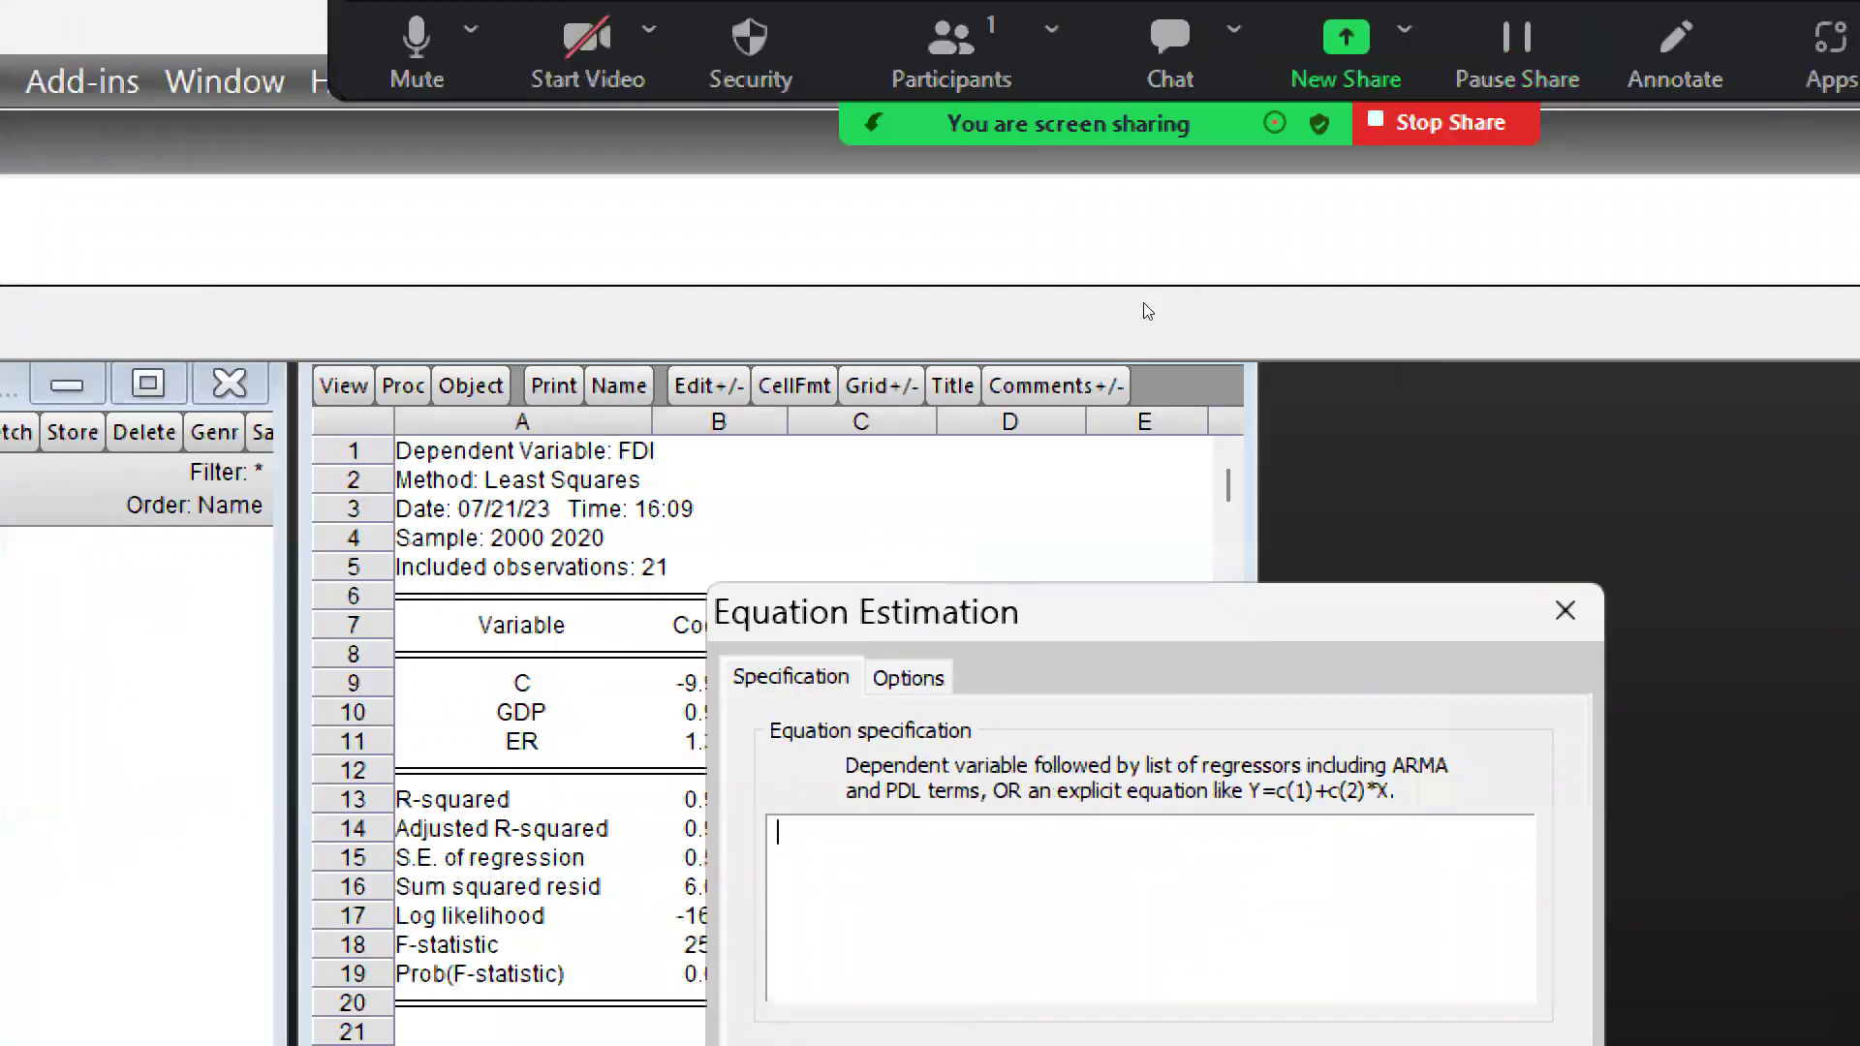
key(Escape)
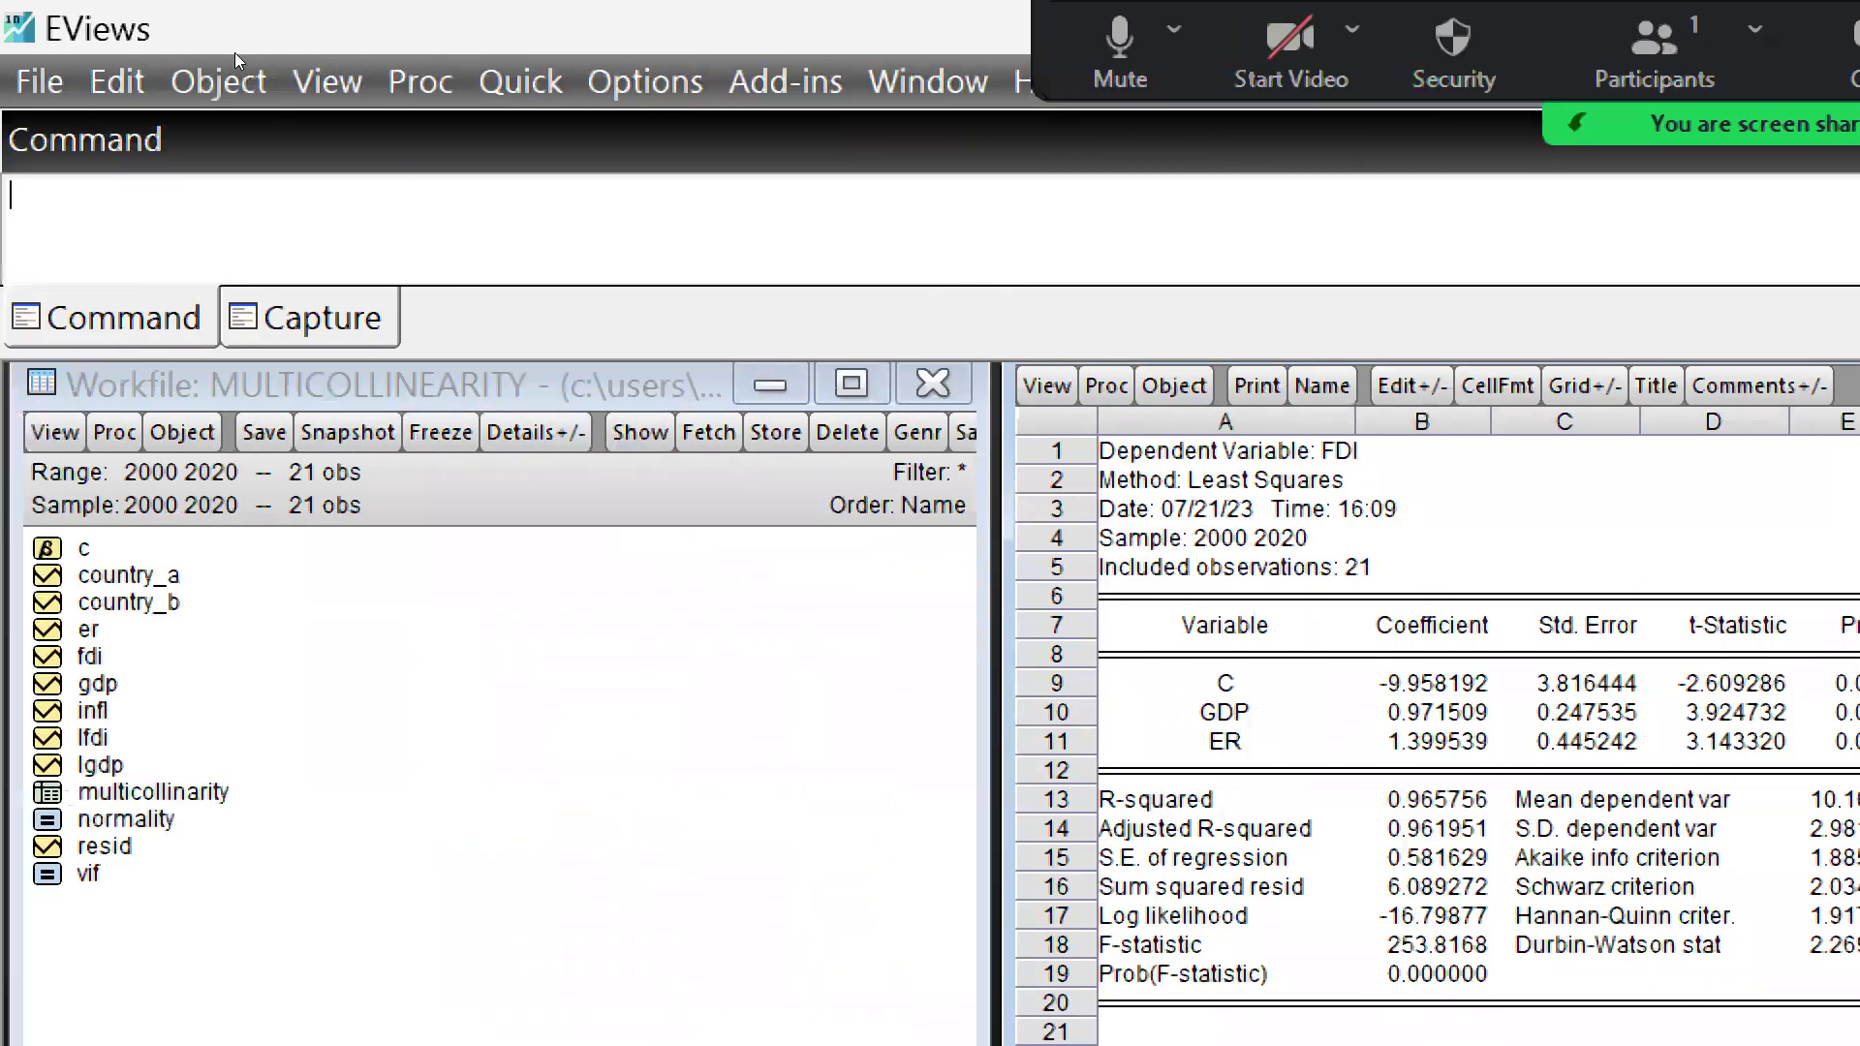
- Estimate a new equation "fdi c gdp er country_a" by least squares for the sample 2000 2020
click(520, 81)
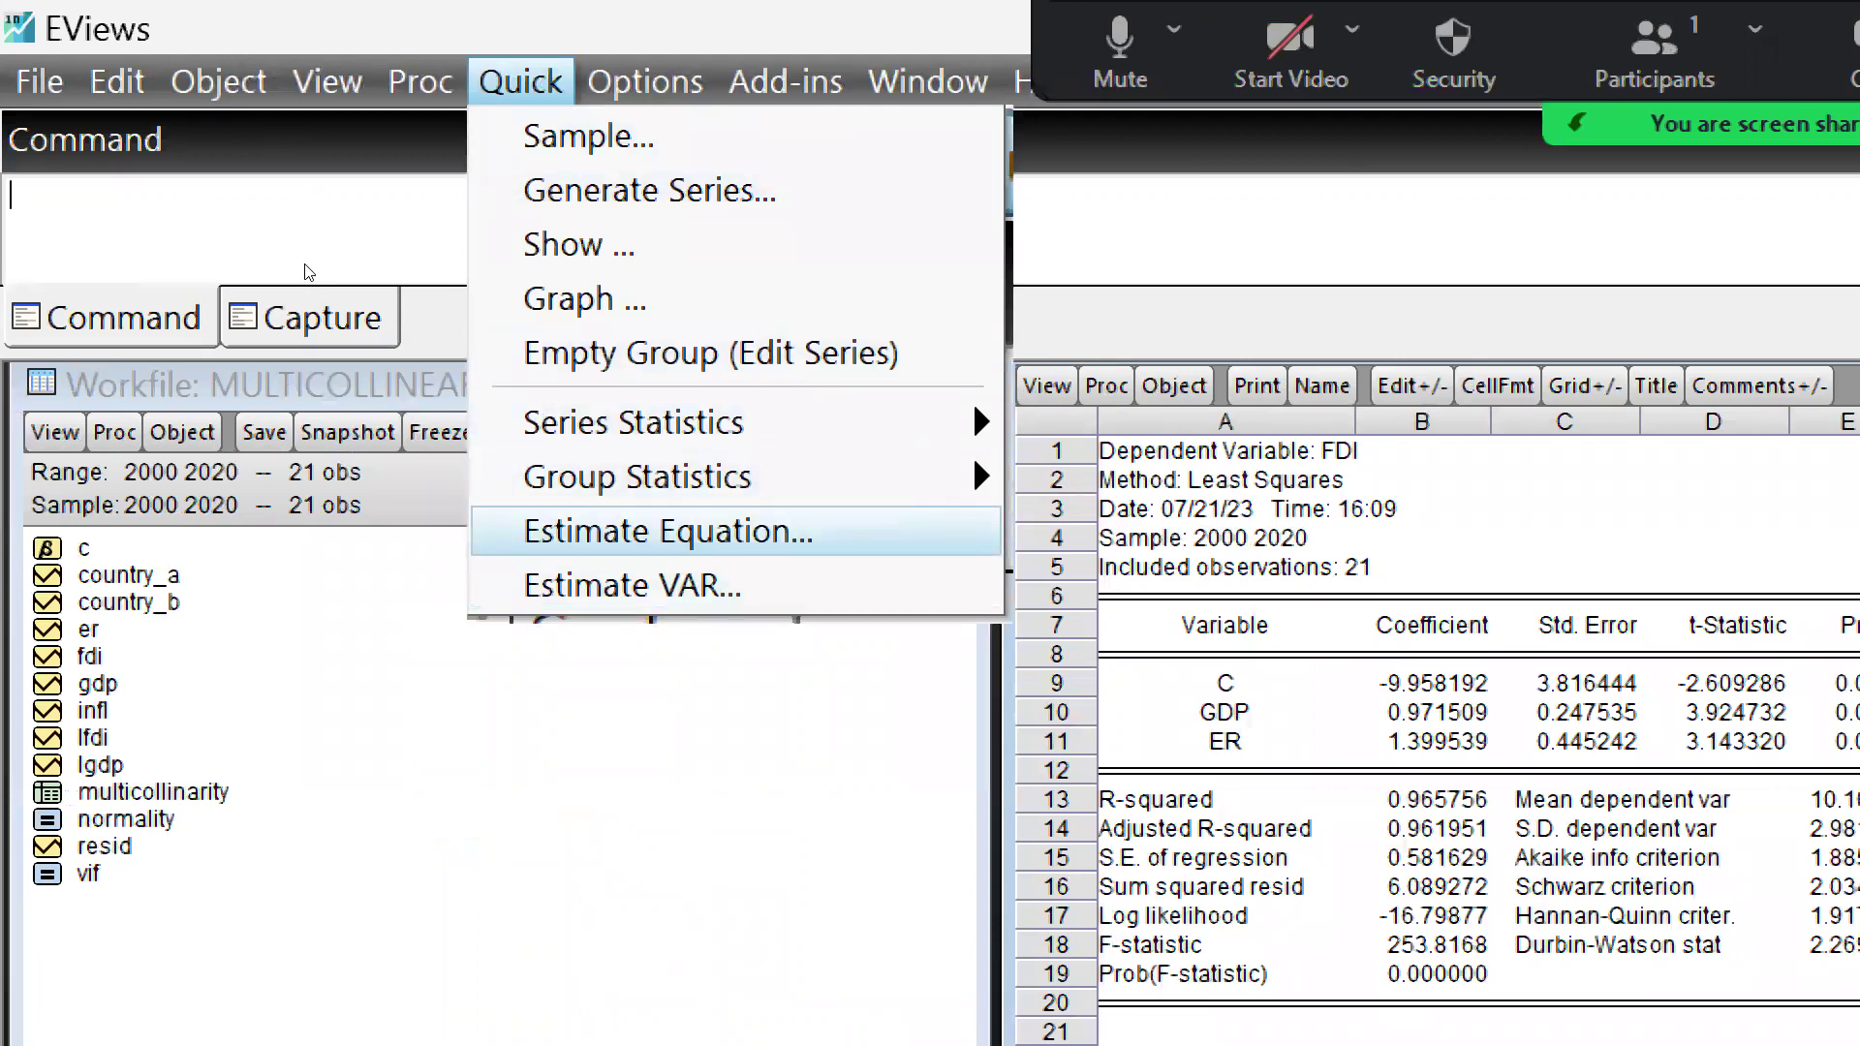
click(609, 531)
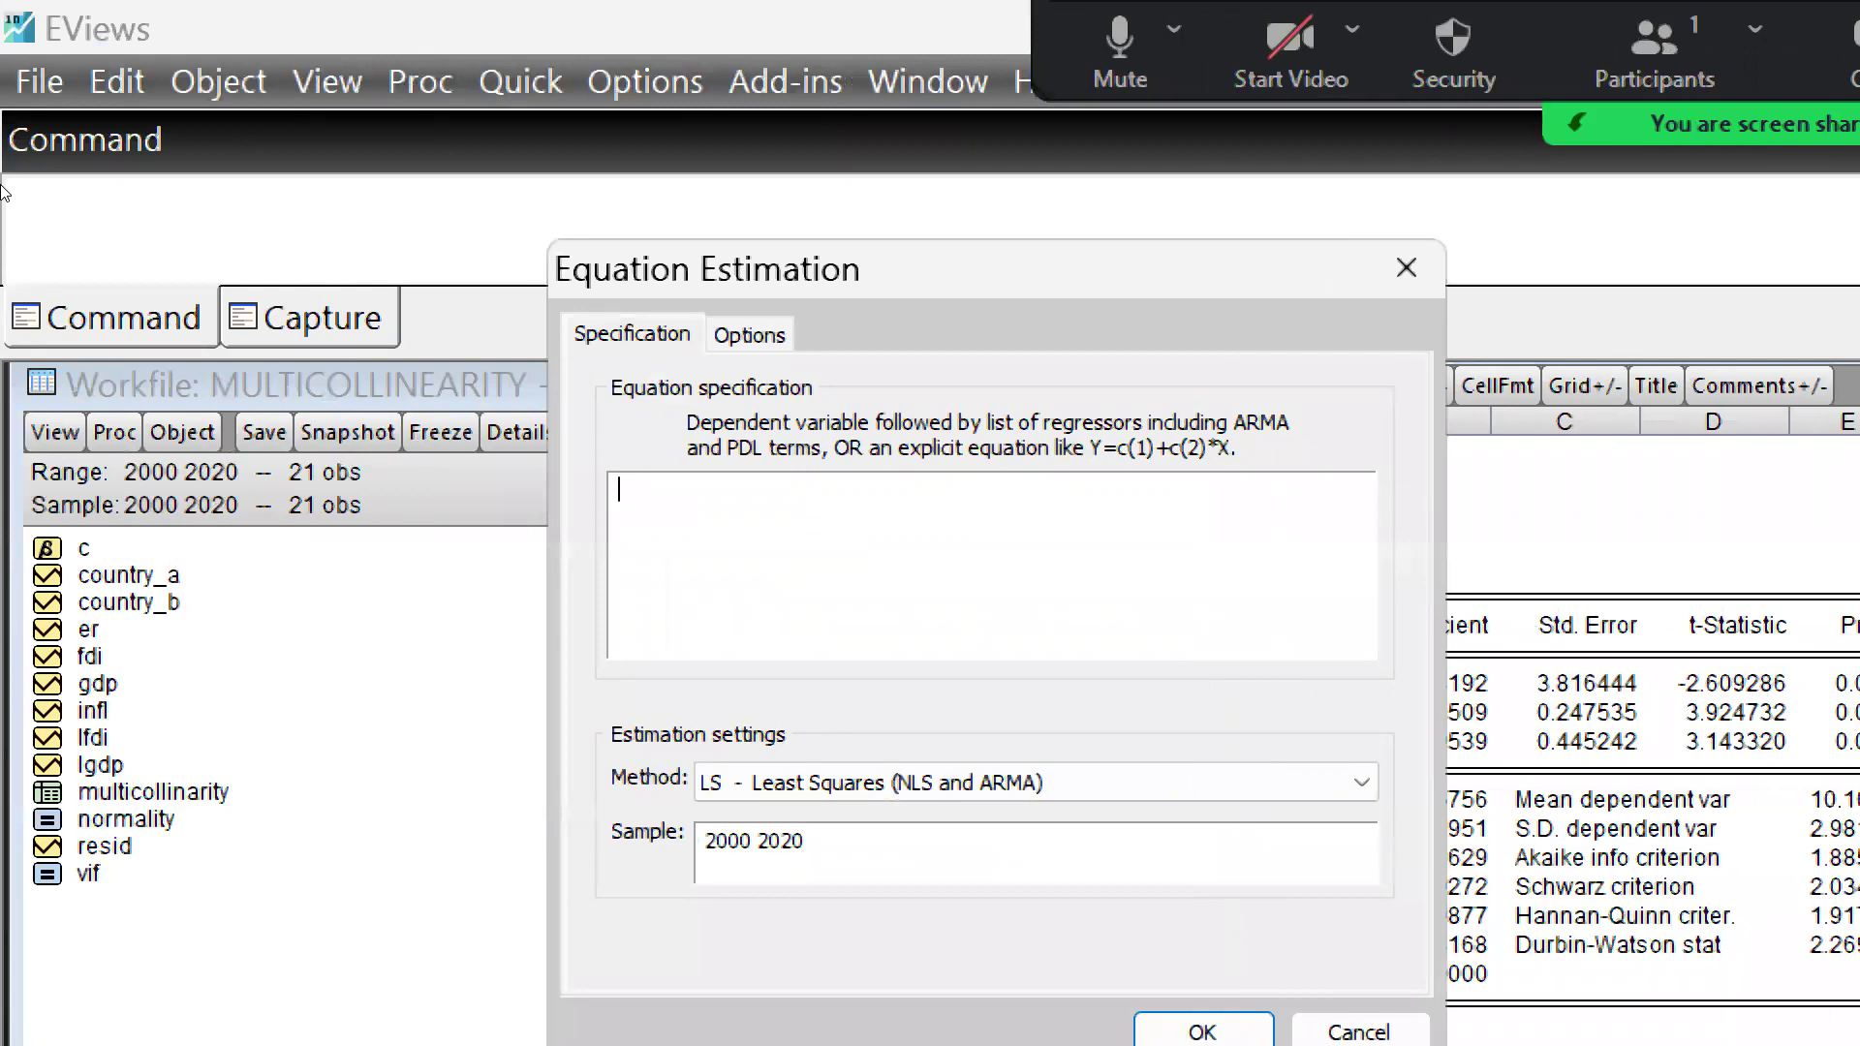
text(fdi c gdp er cou)
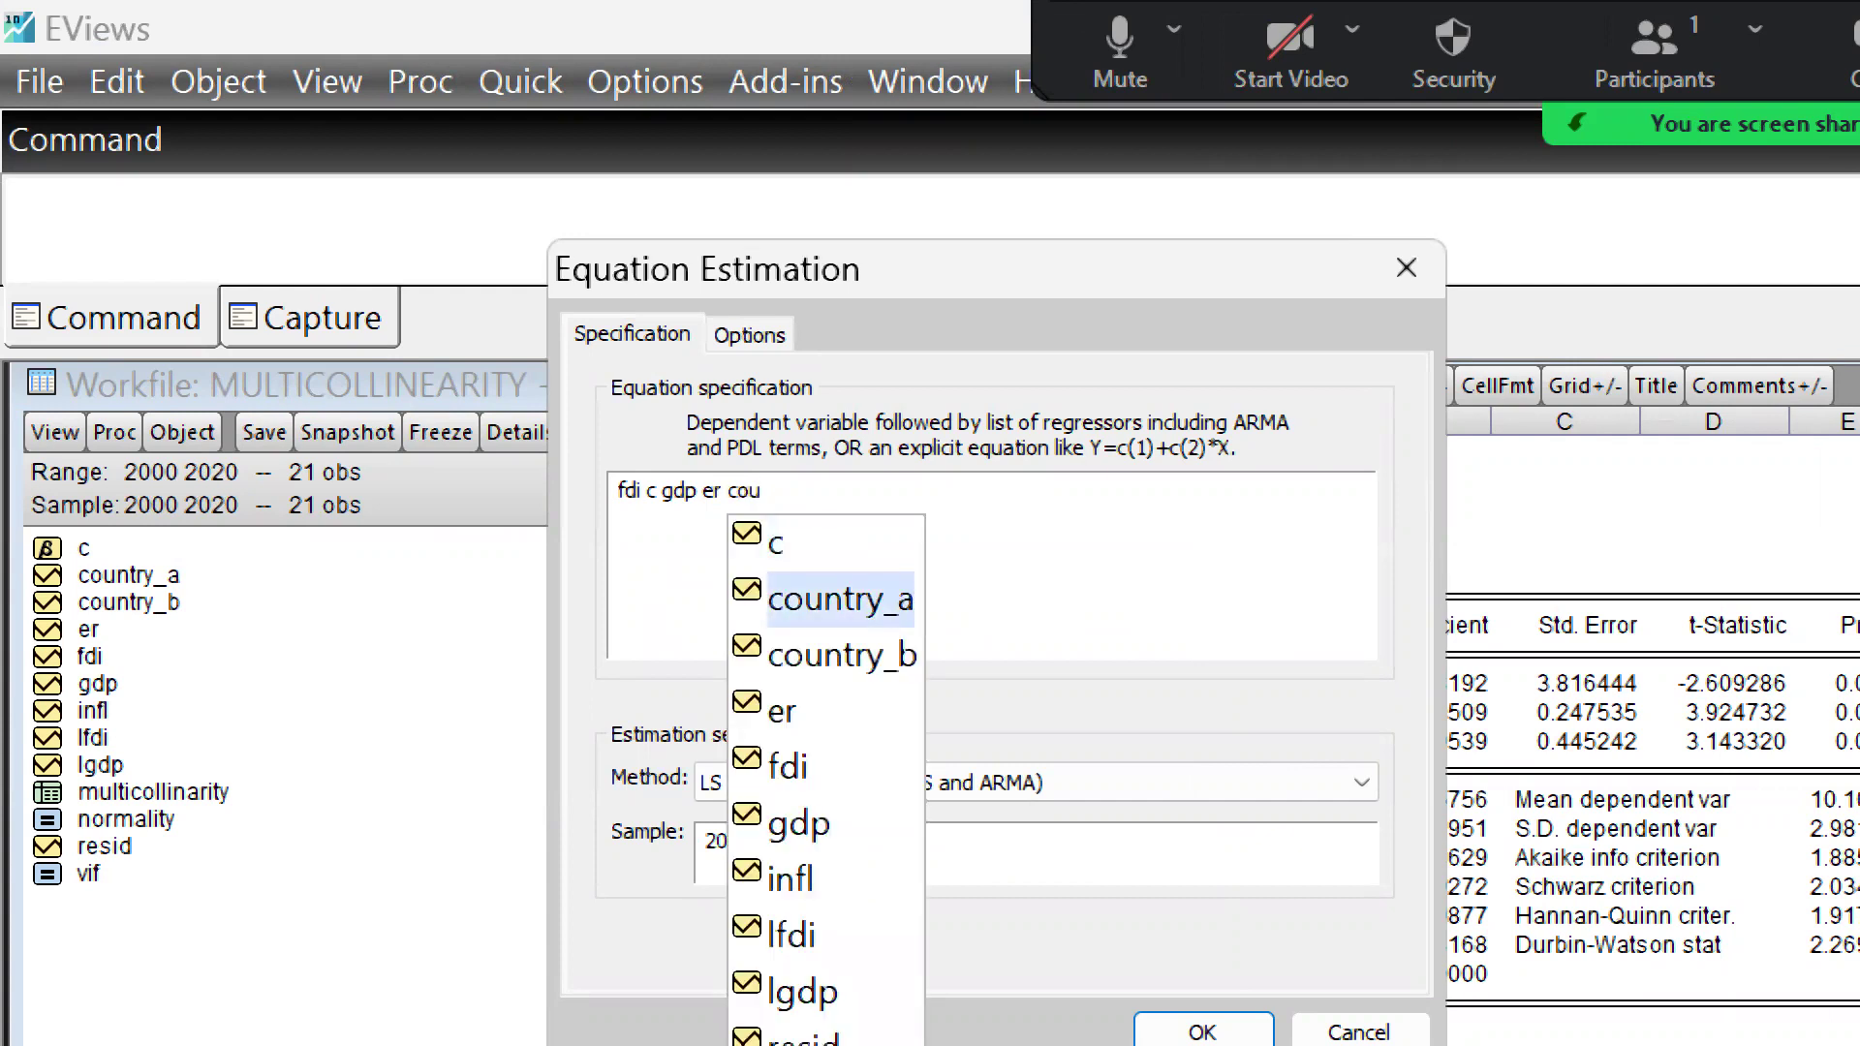
key(Return)
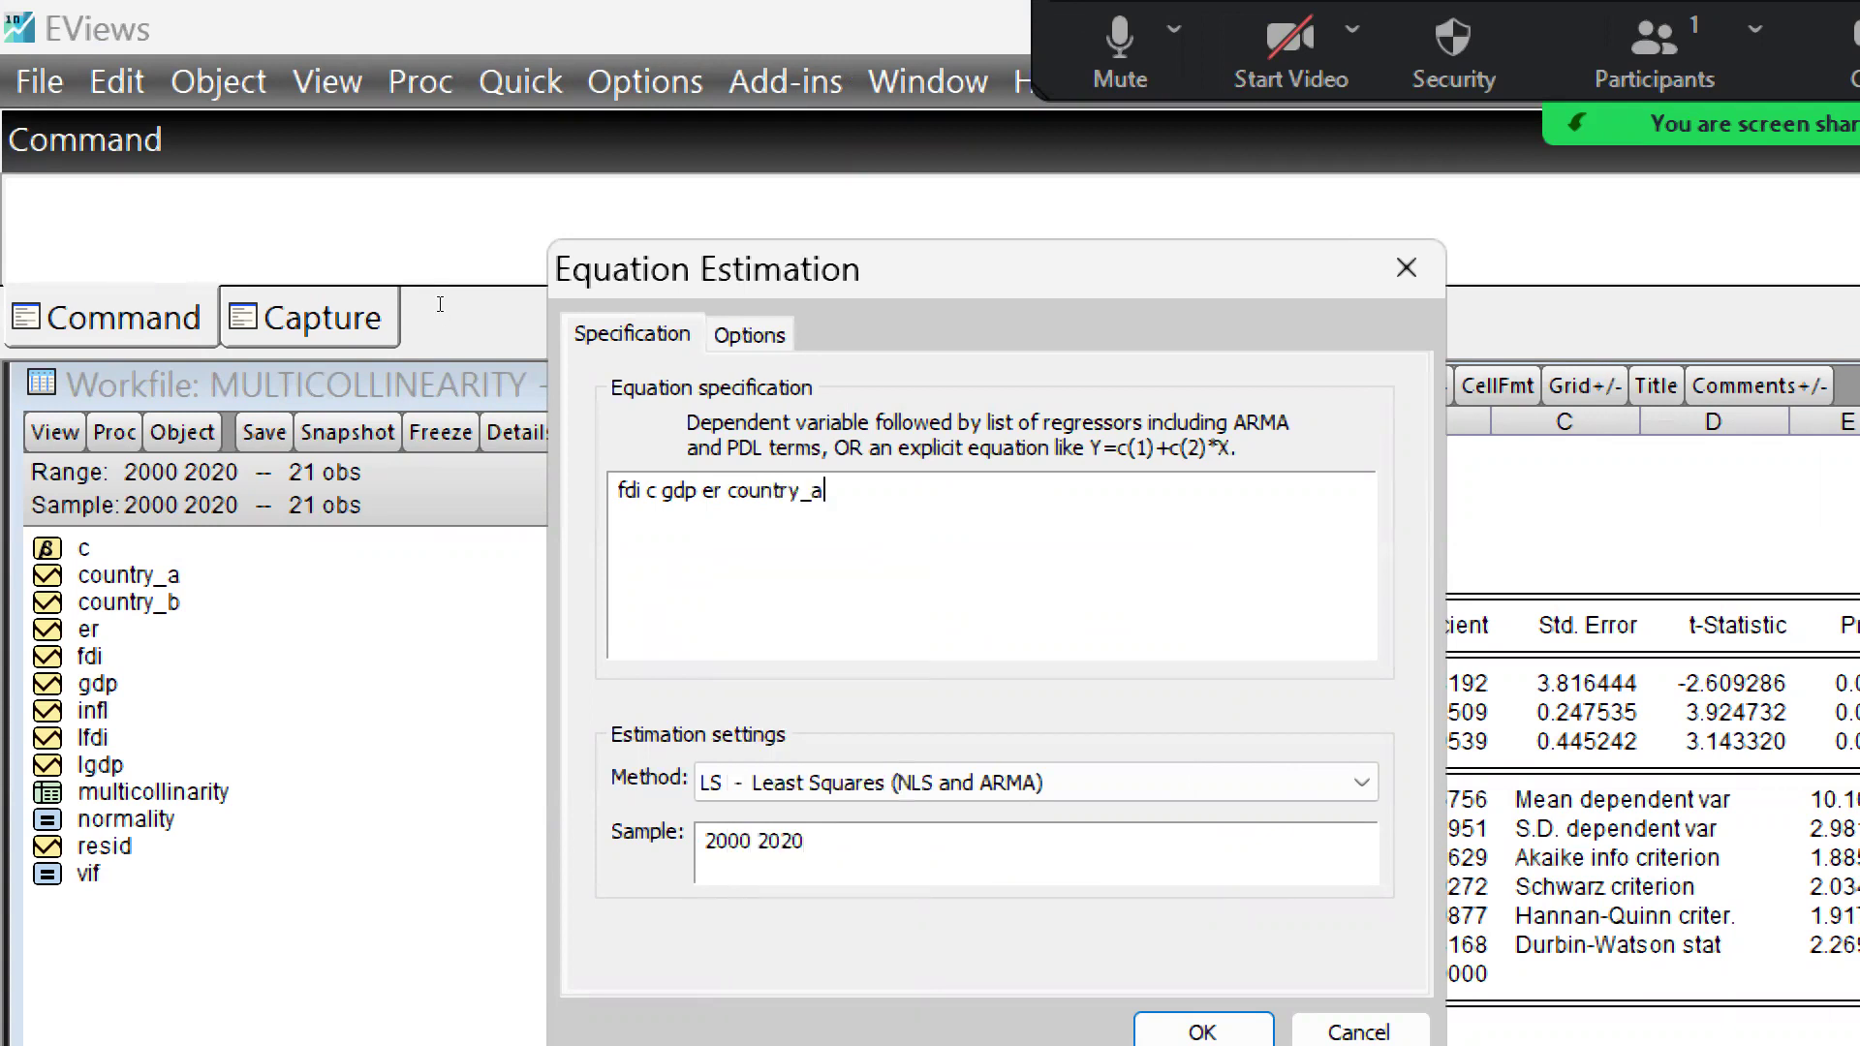
key(Return)
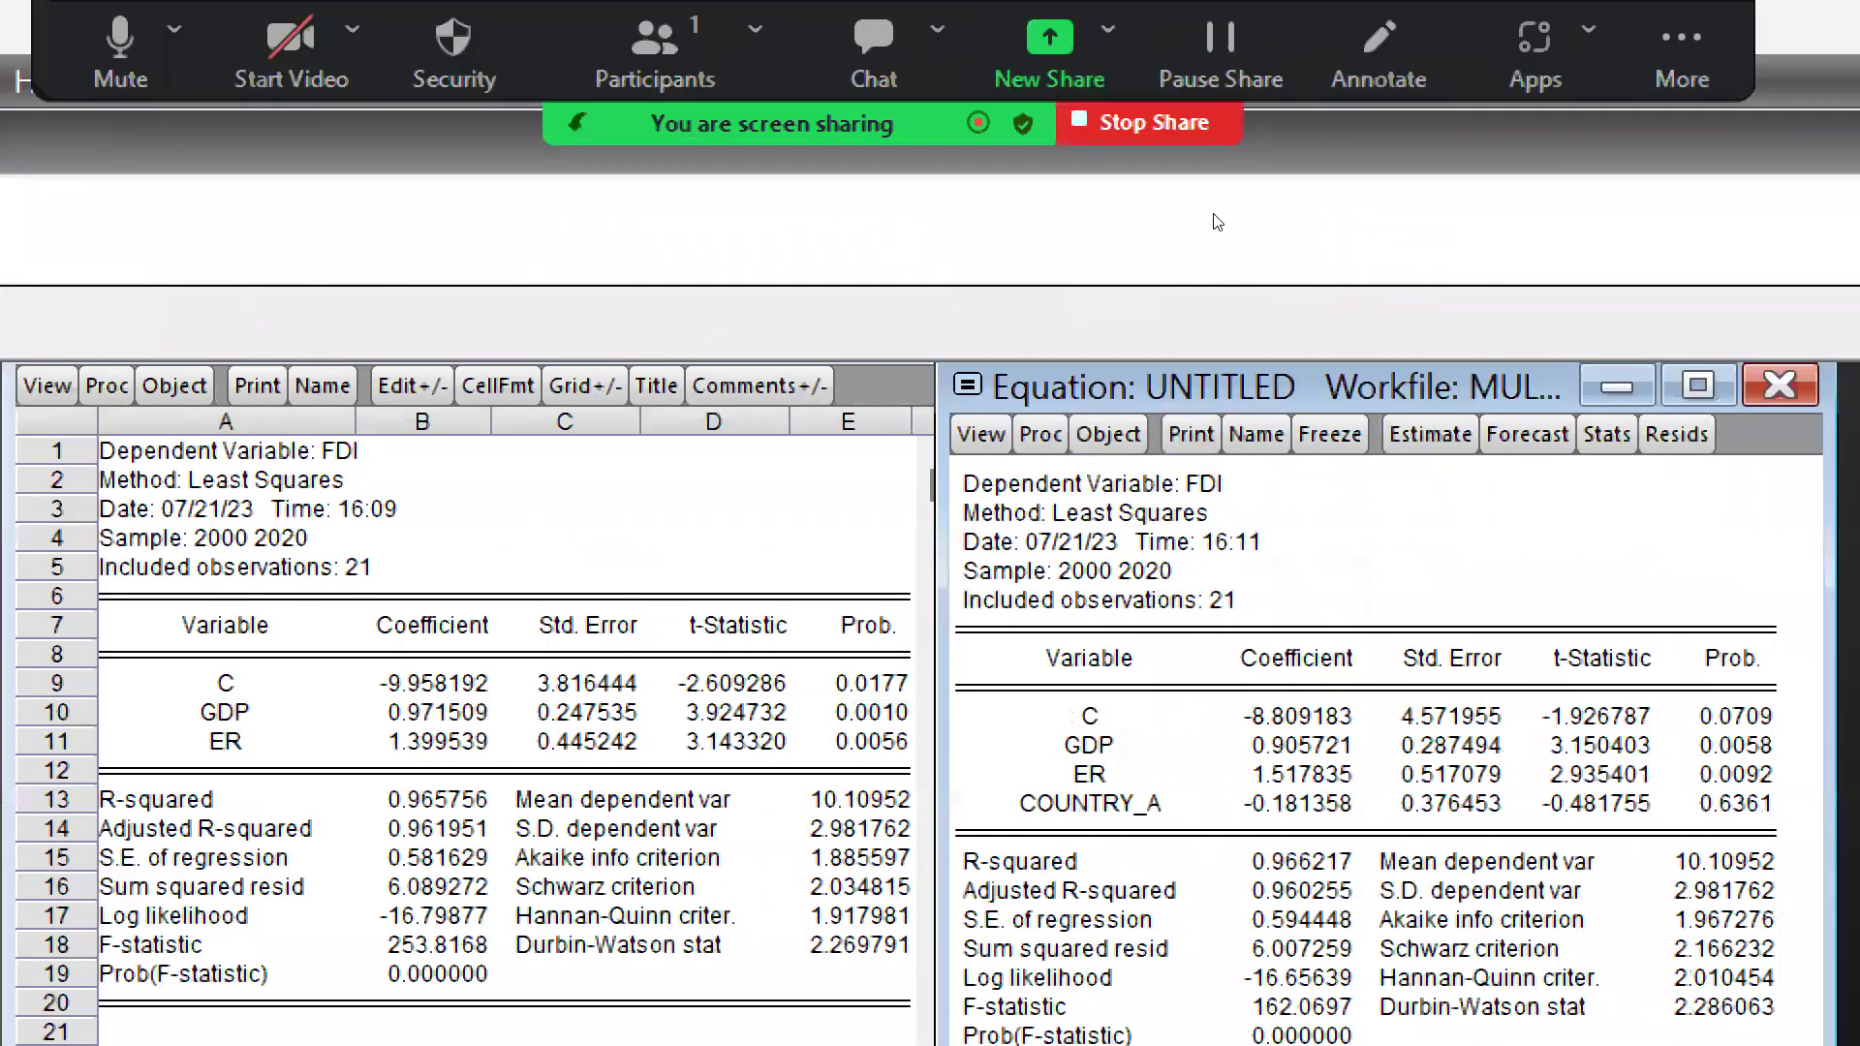
- Replace country_a with country_b in the equation specification and re-estimate "fdi c gdp er country_b" by least squares
click(1429, 434)
click(1223, 664)
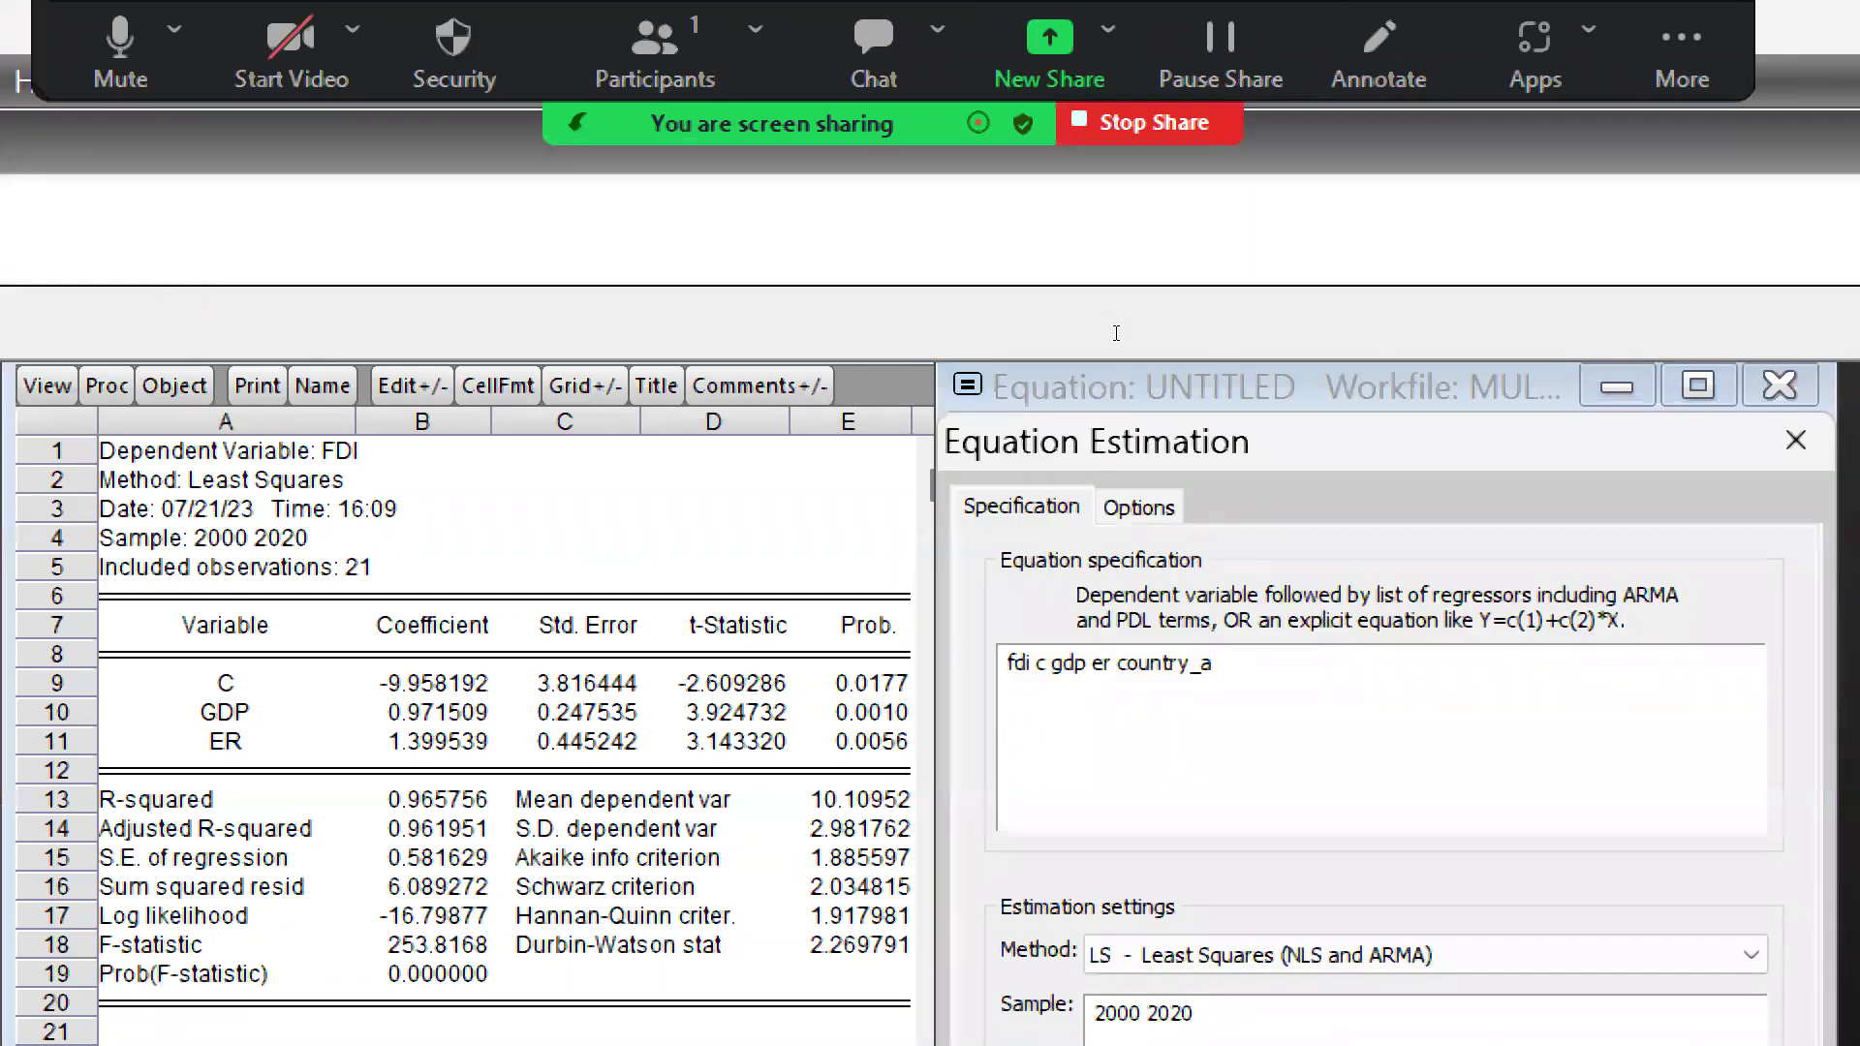
key(BackSpace)
key(BackSpace)
key(BackSpace)
key(BackSpace)
key(BackSpace)
key(BackSpace)
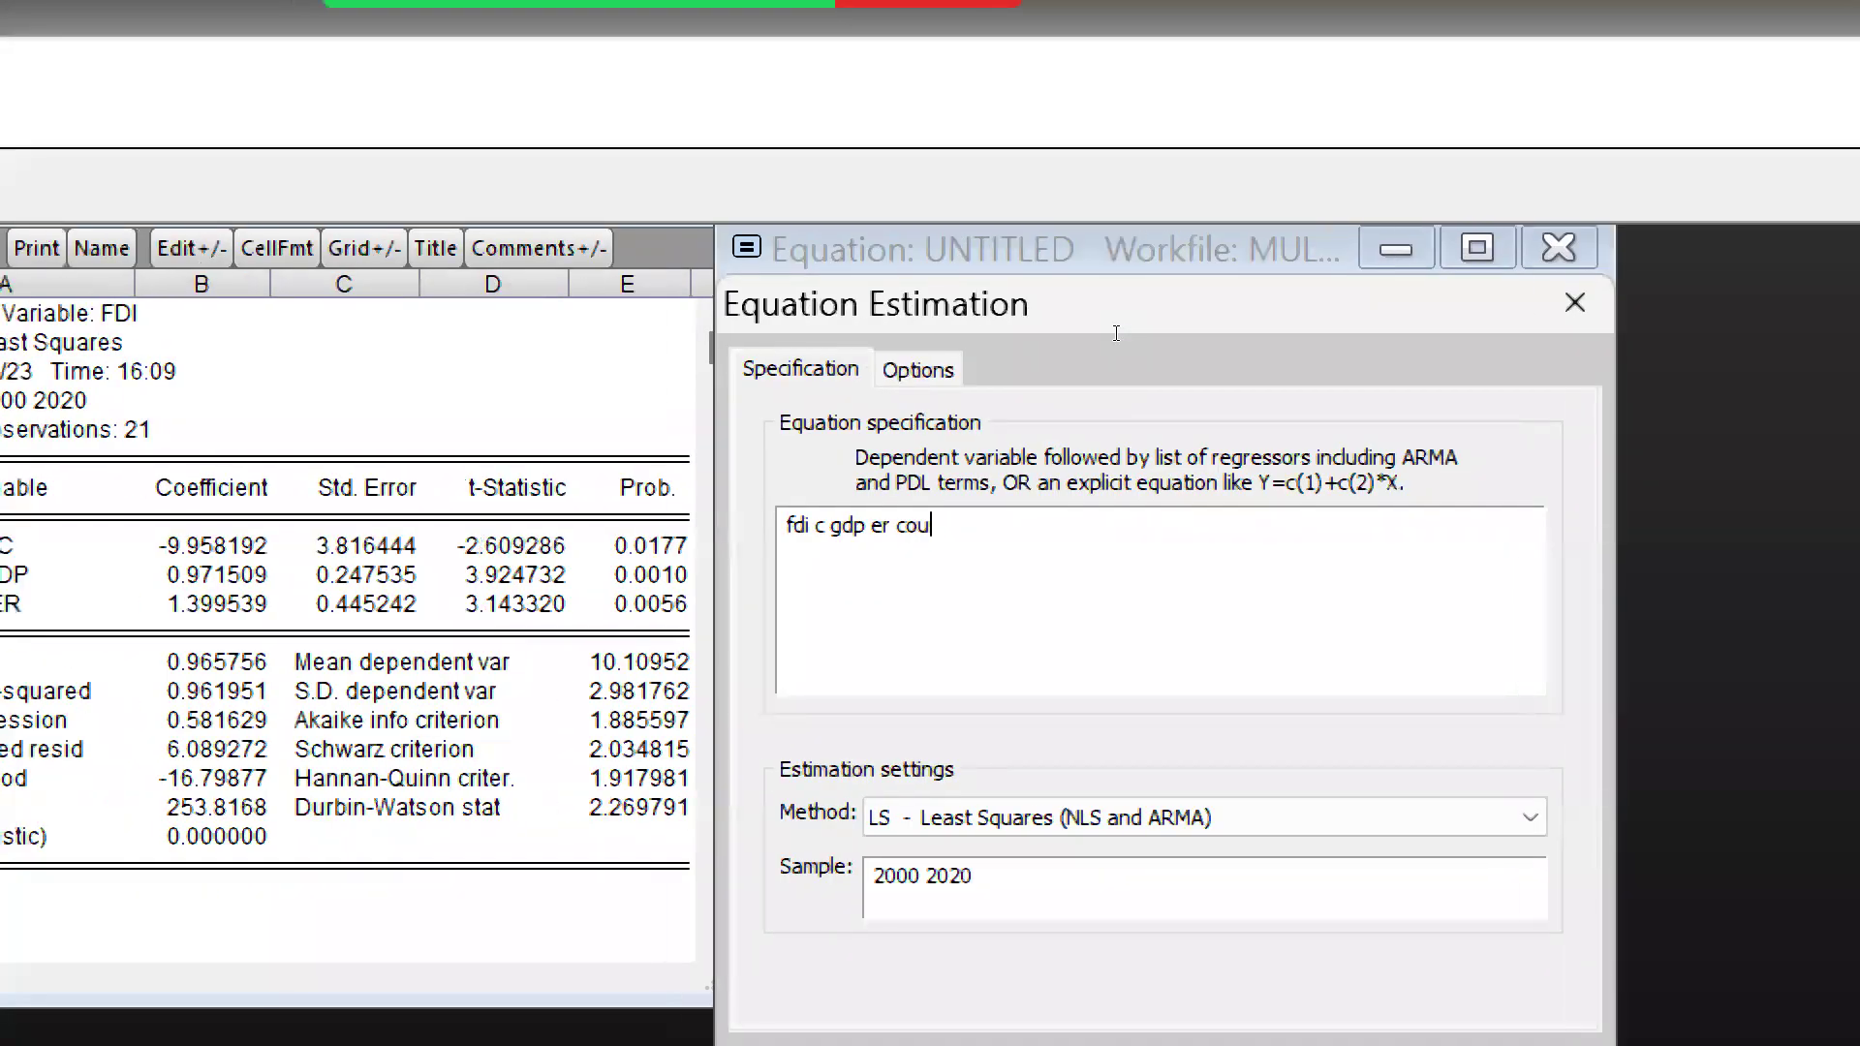
key(BackSpace)
key(BackSpace)
key(BackSpace)
text(count)
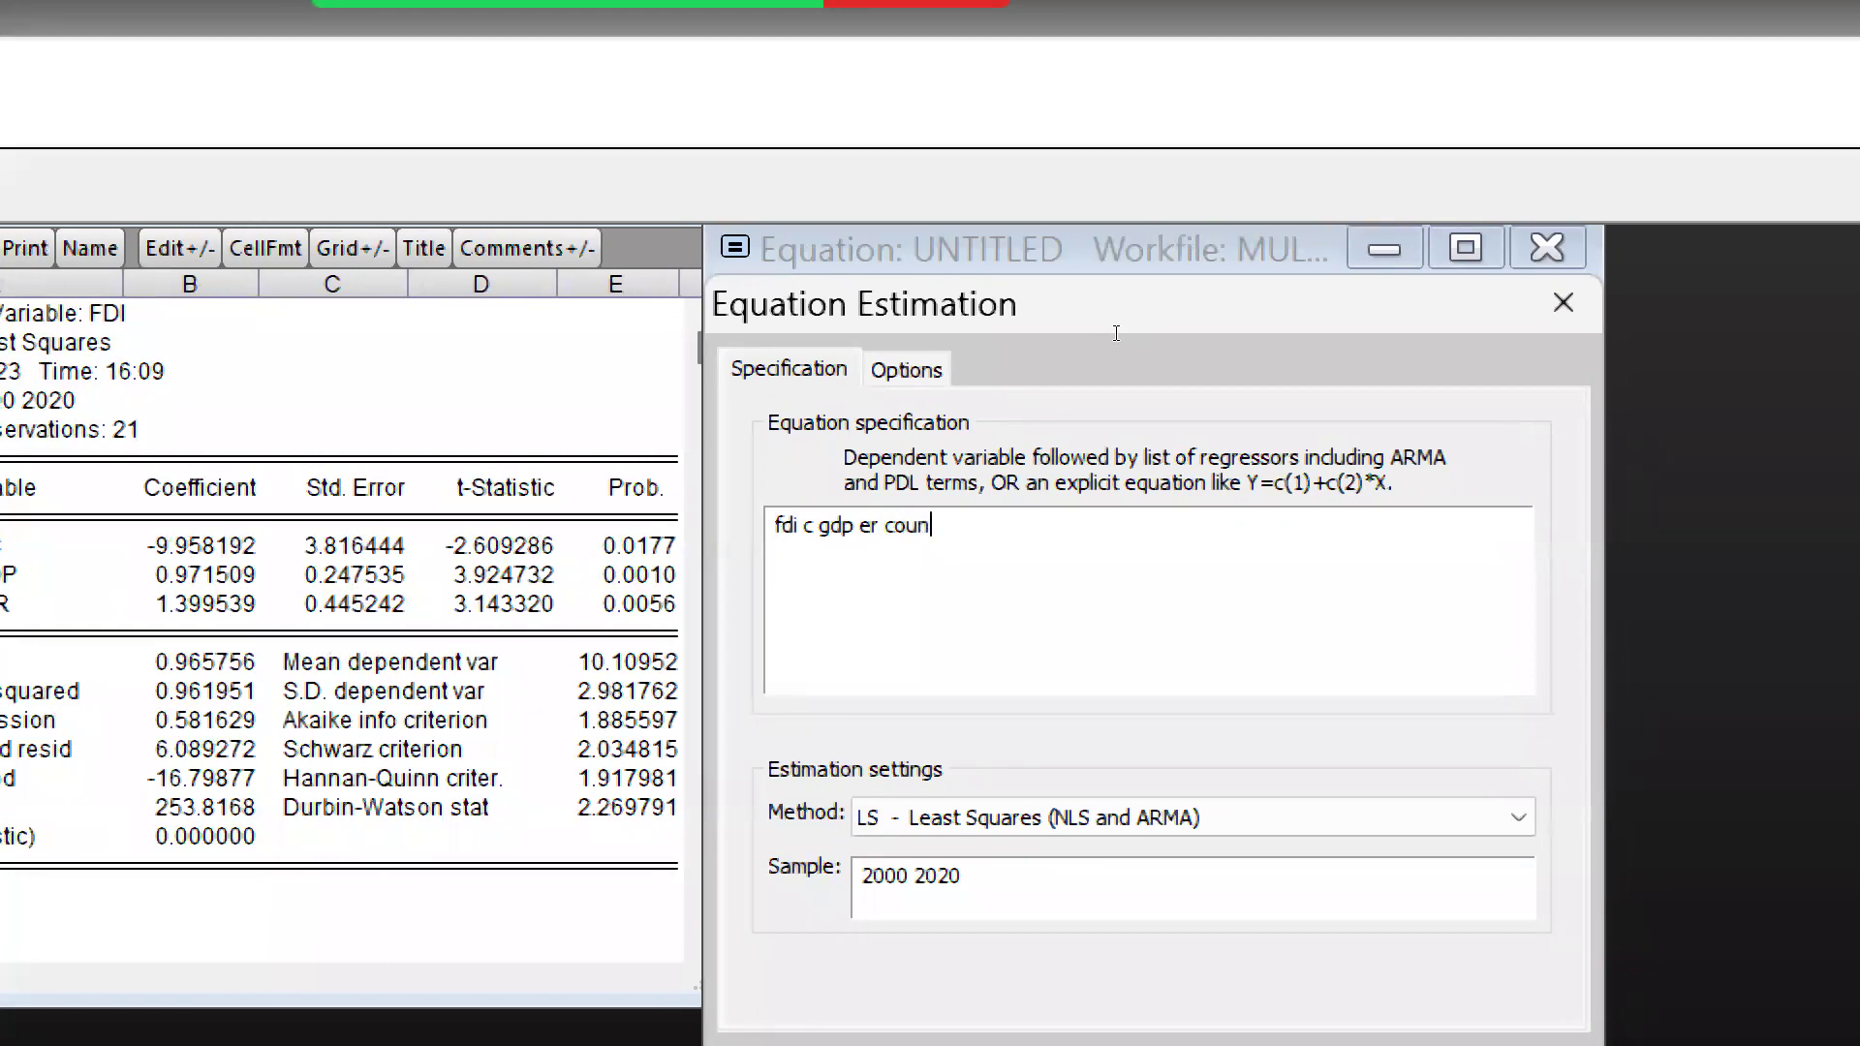
text(r)
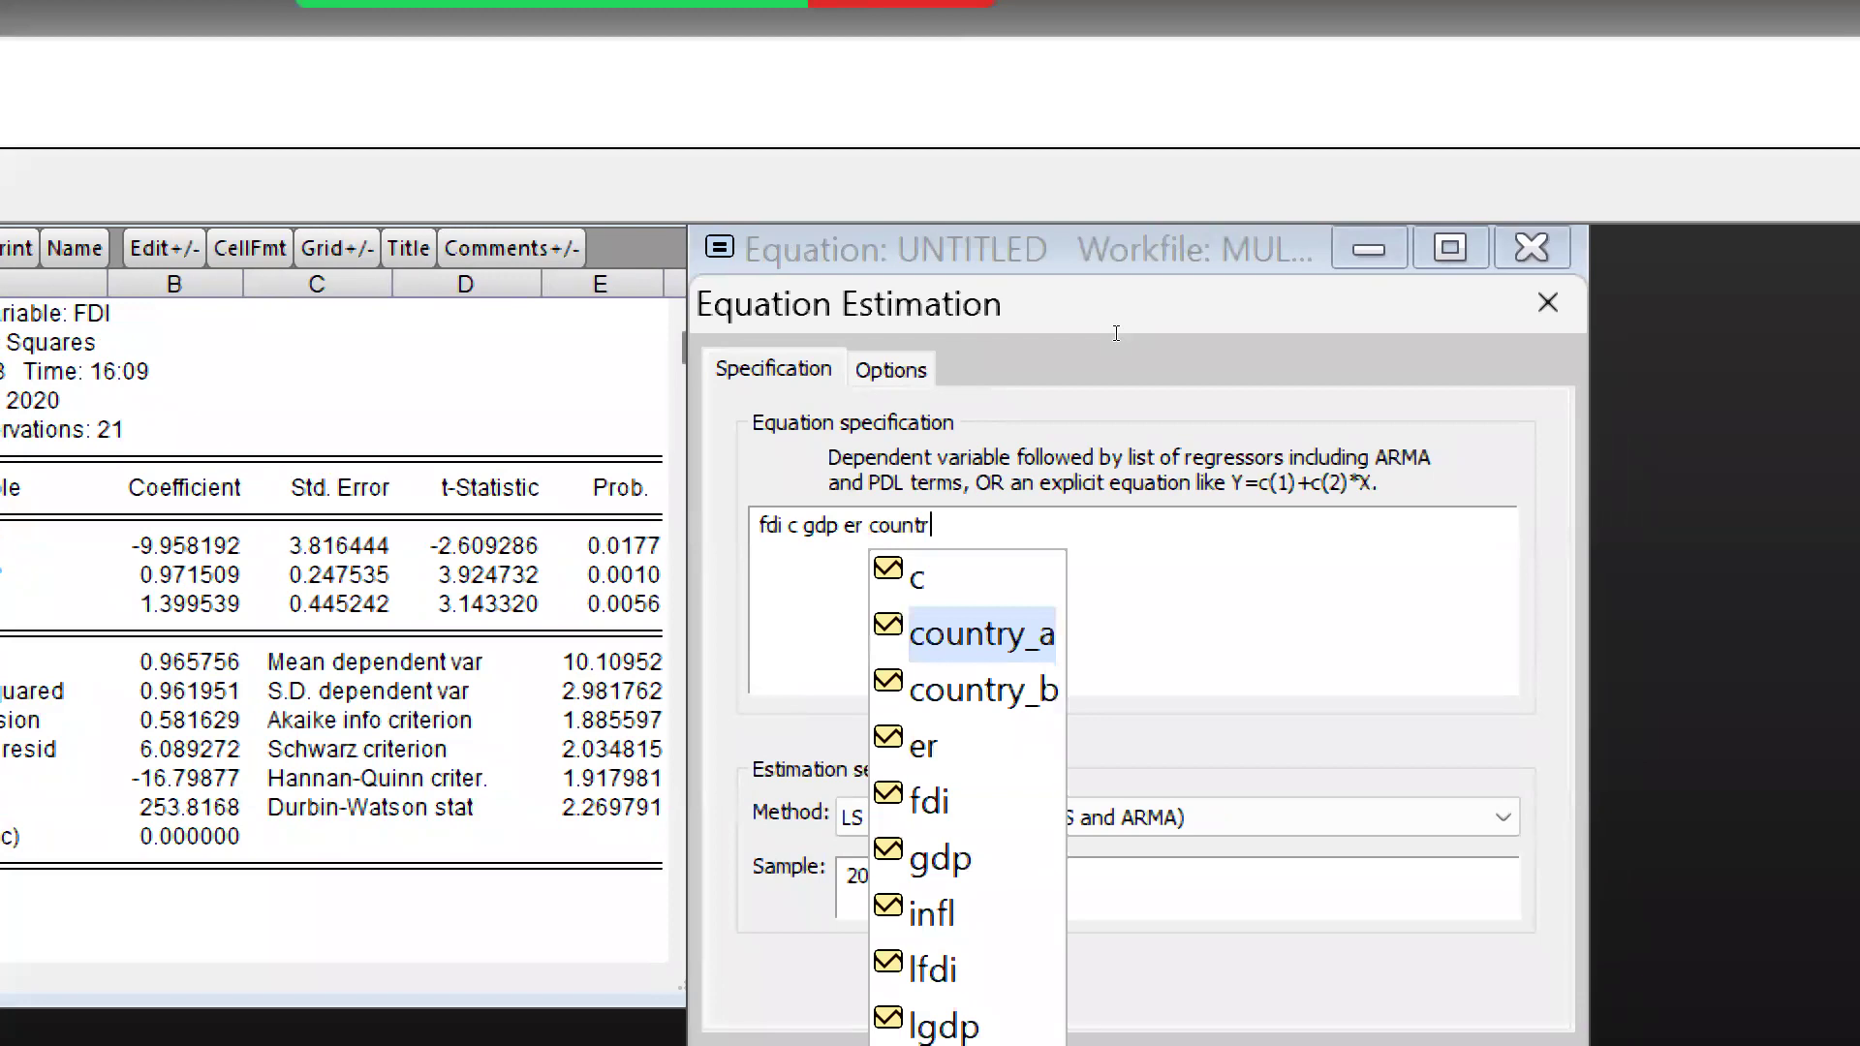
key(Down)
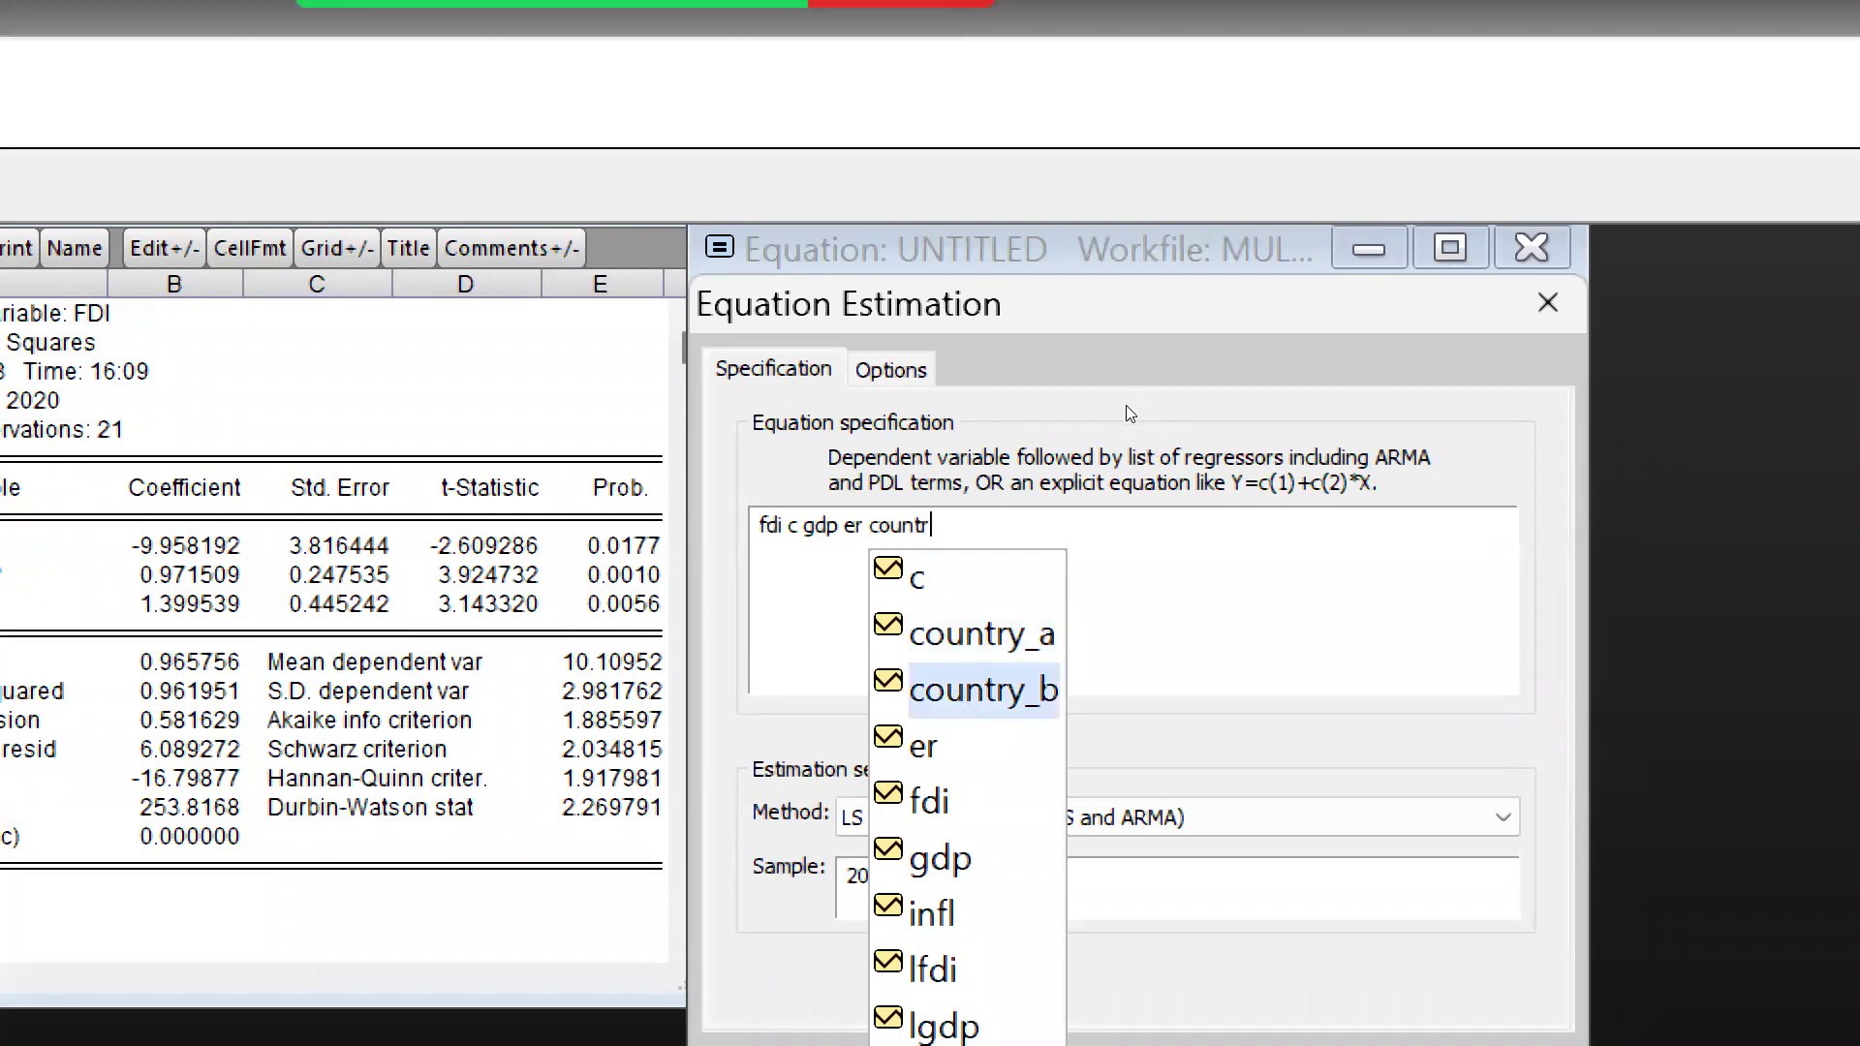
key(Return)
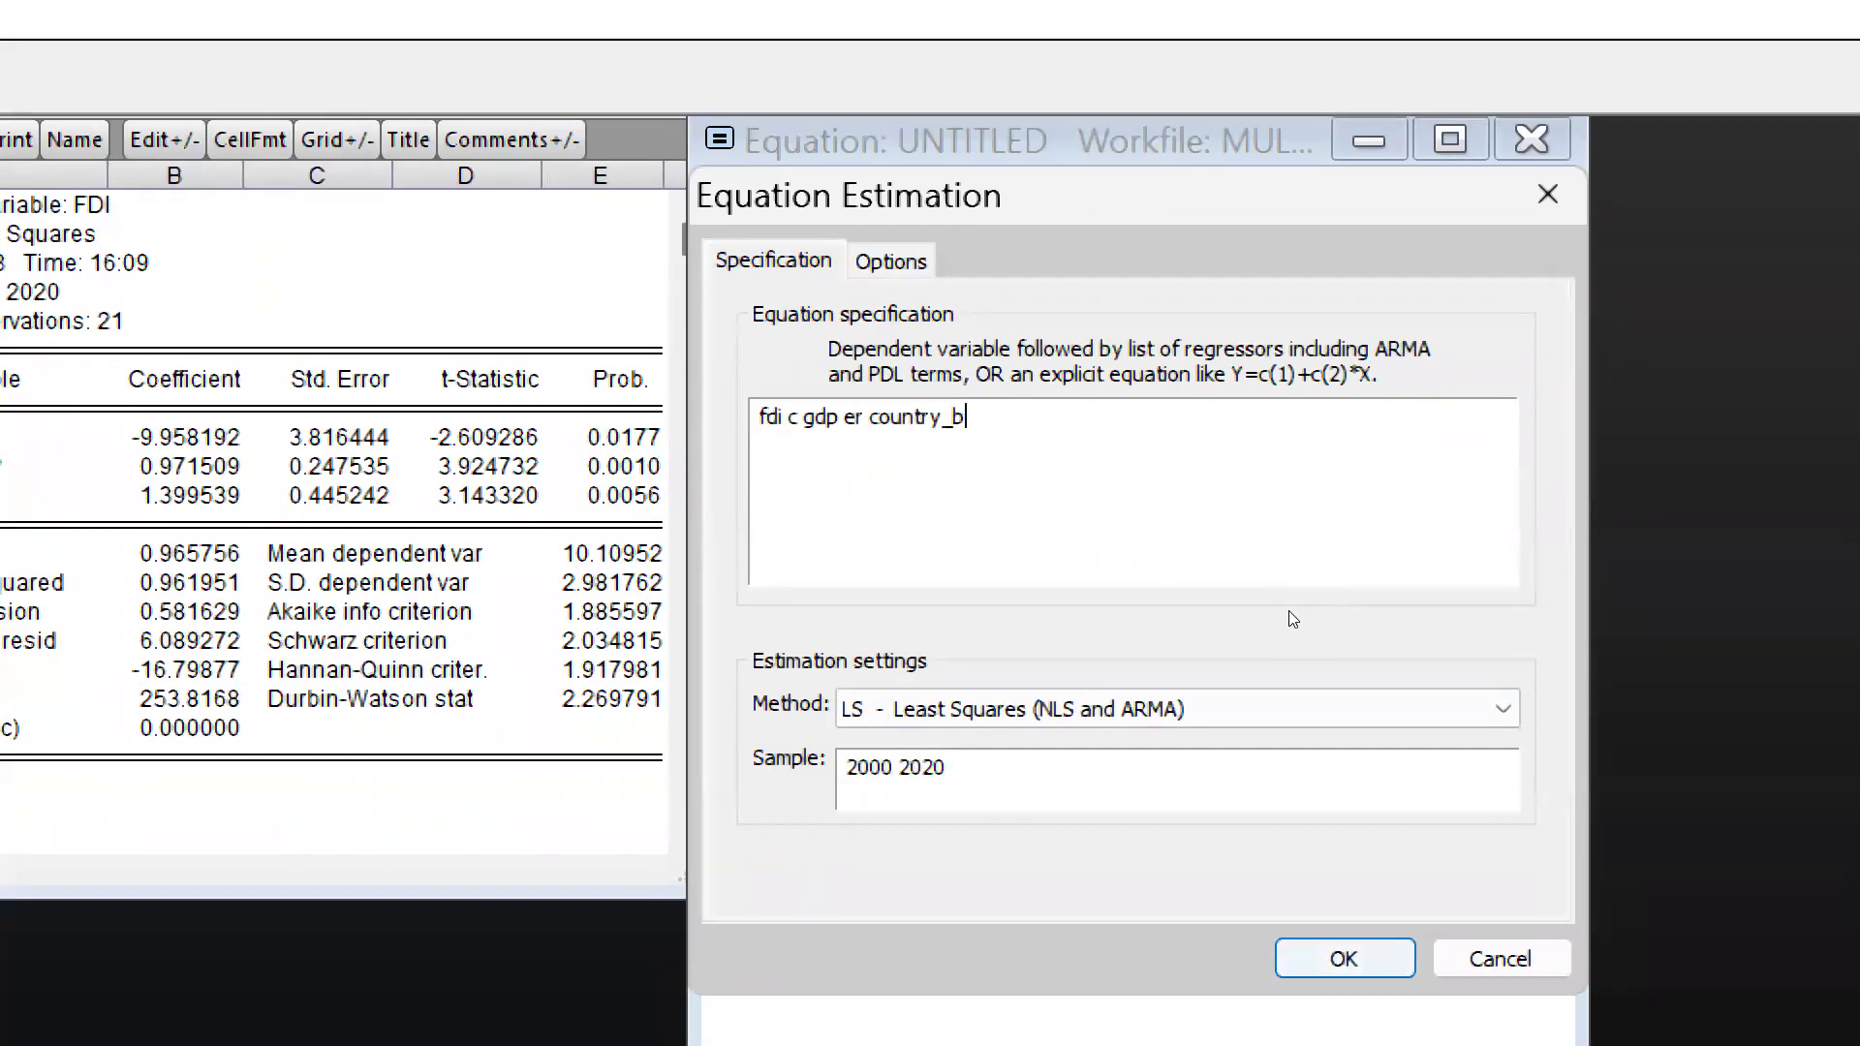
key(Return)
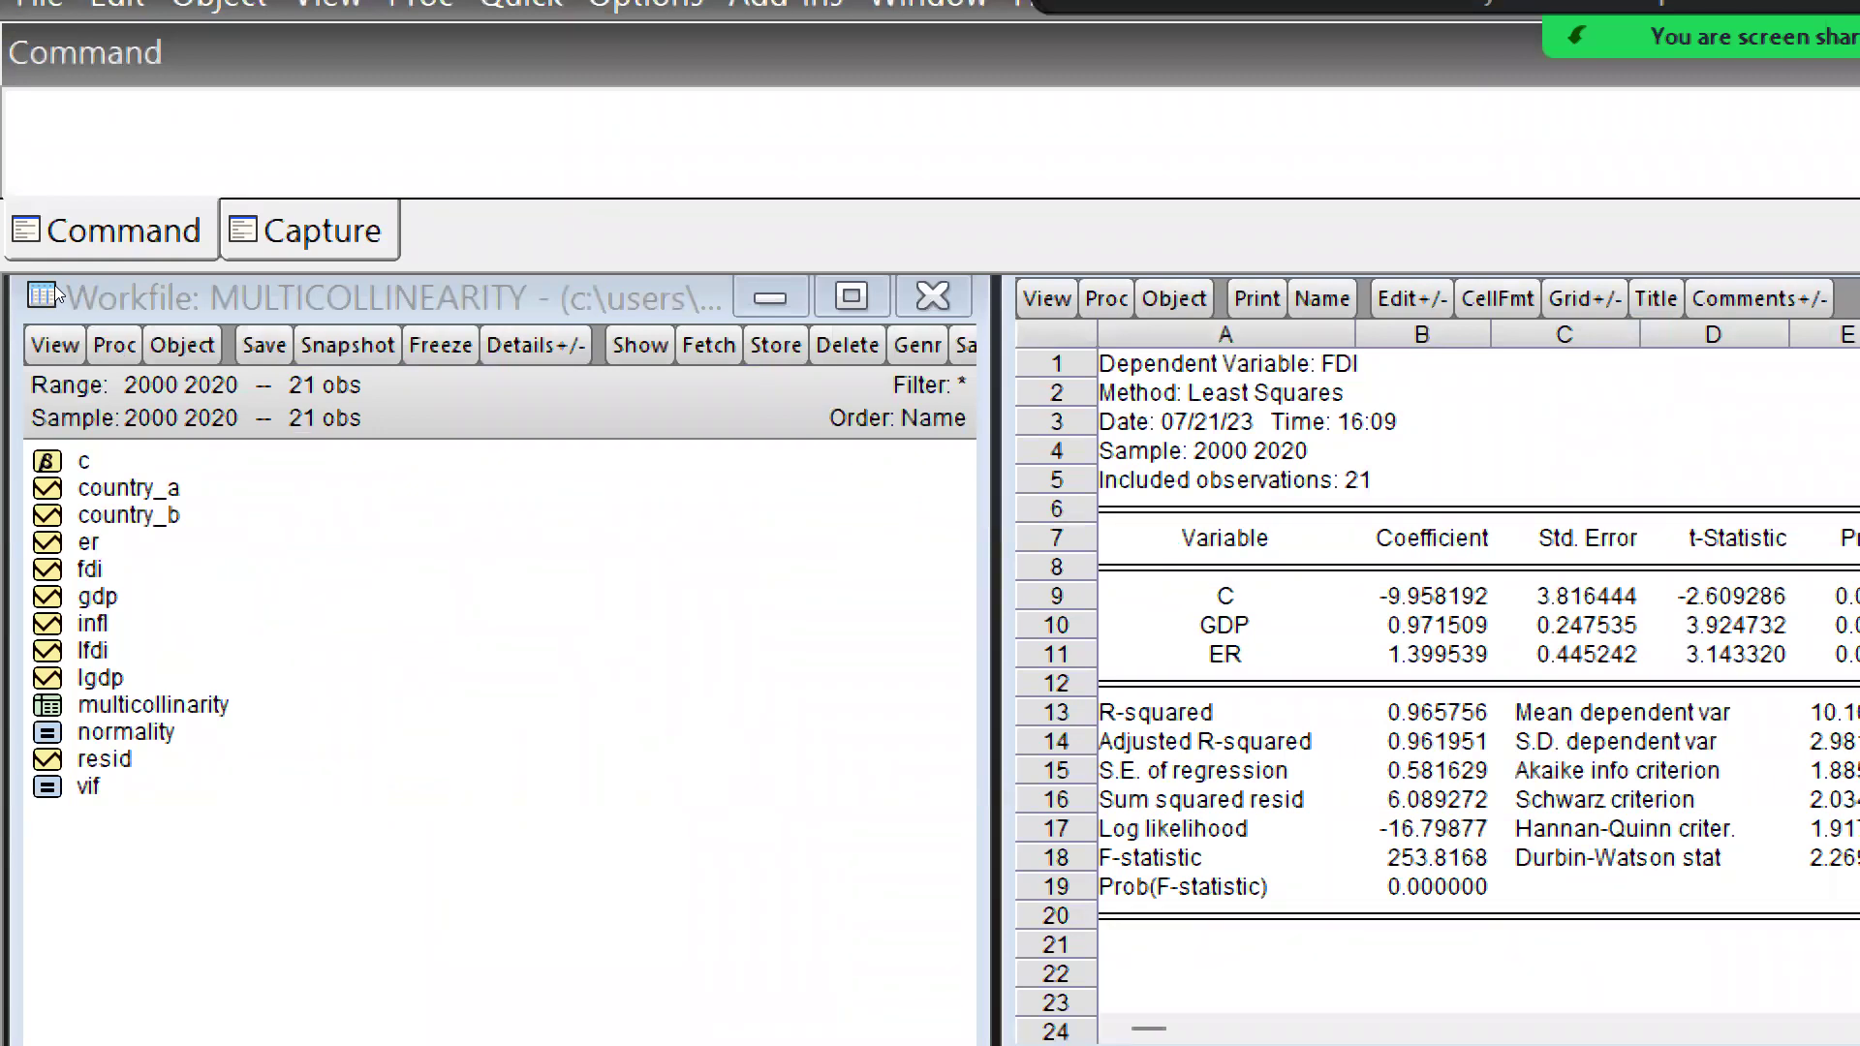
- Open country_a and country_b together as a group to examine their yearly values, and close it, deleting the untitled group
right_click(112, 488)
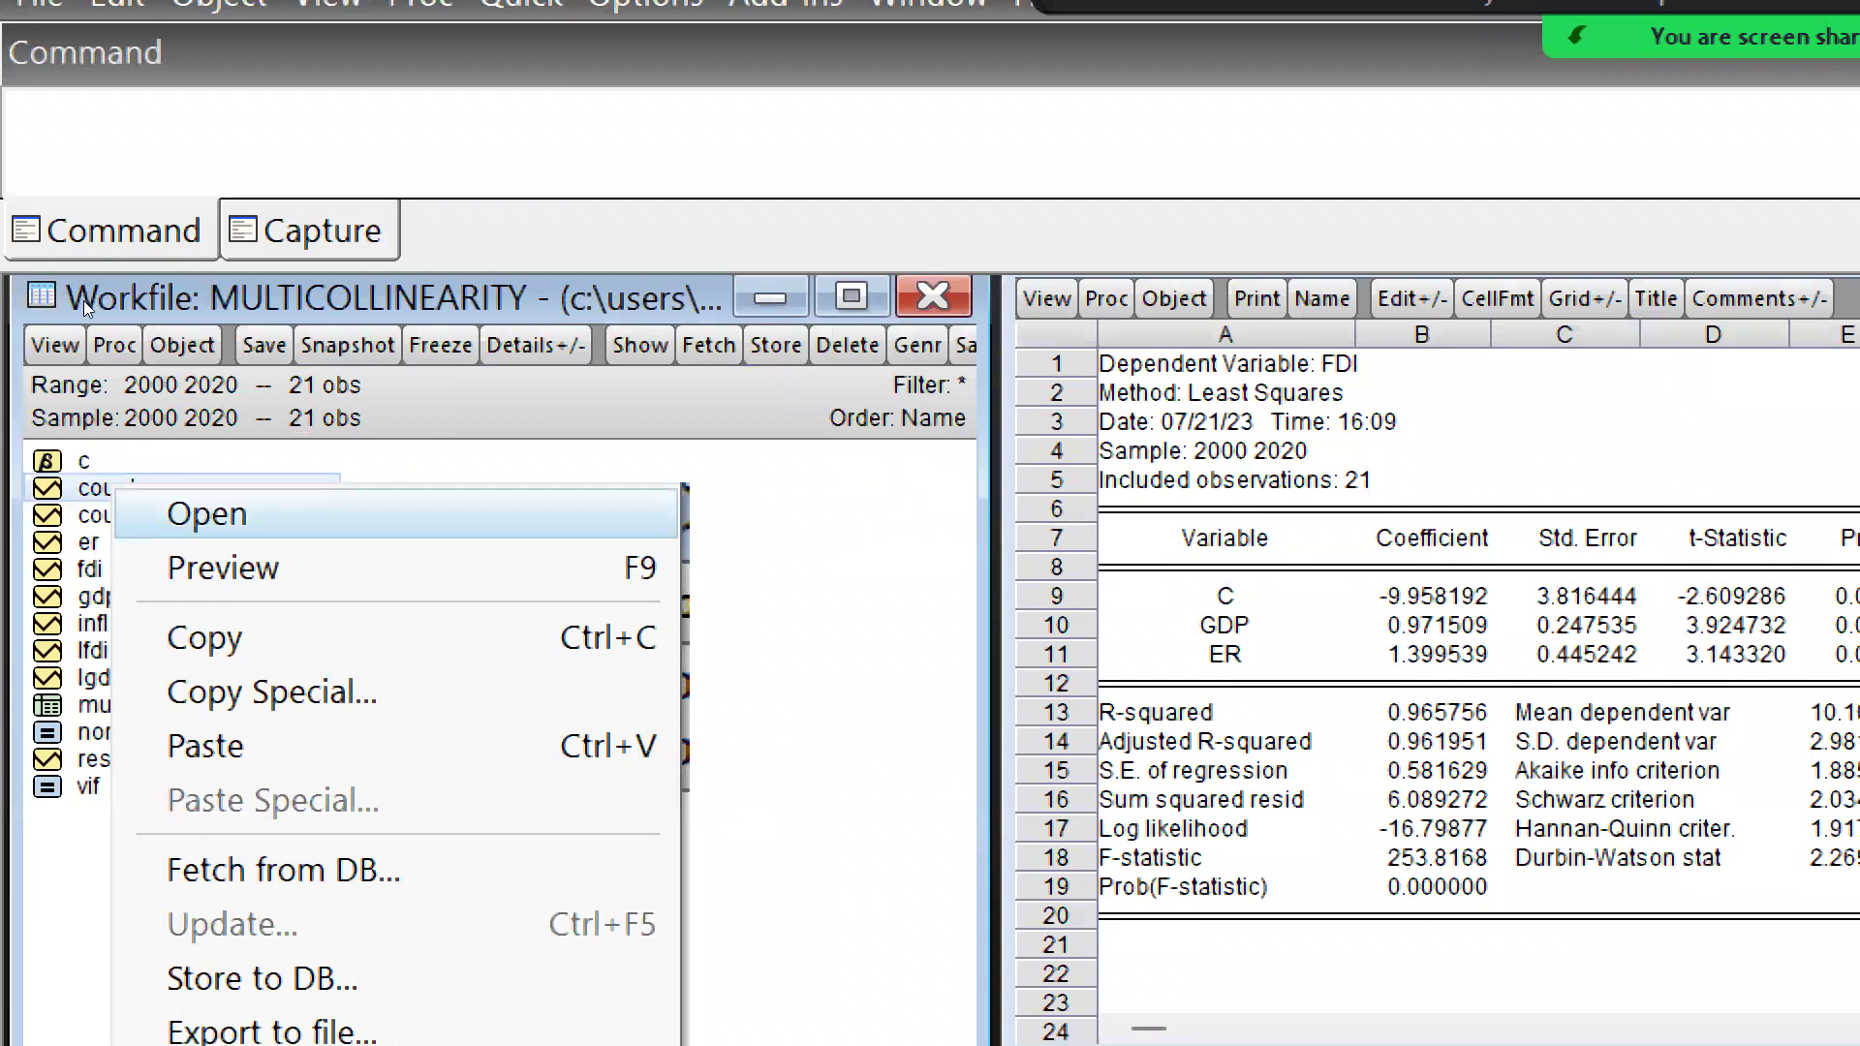
click(41, 296)
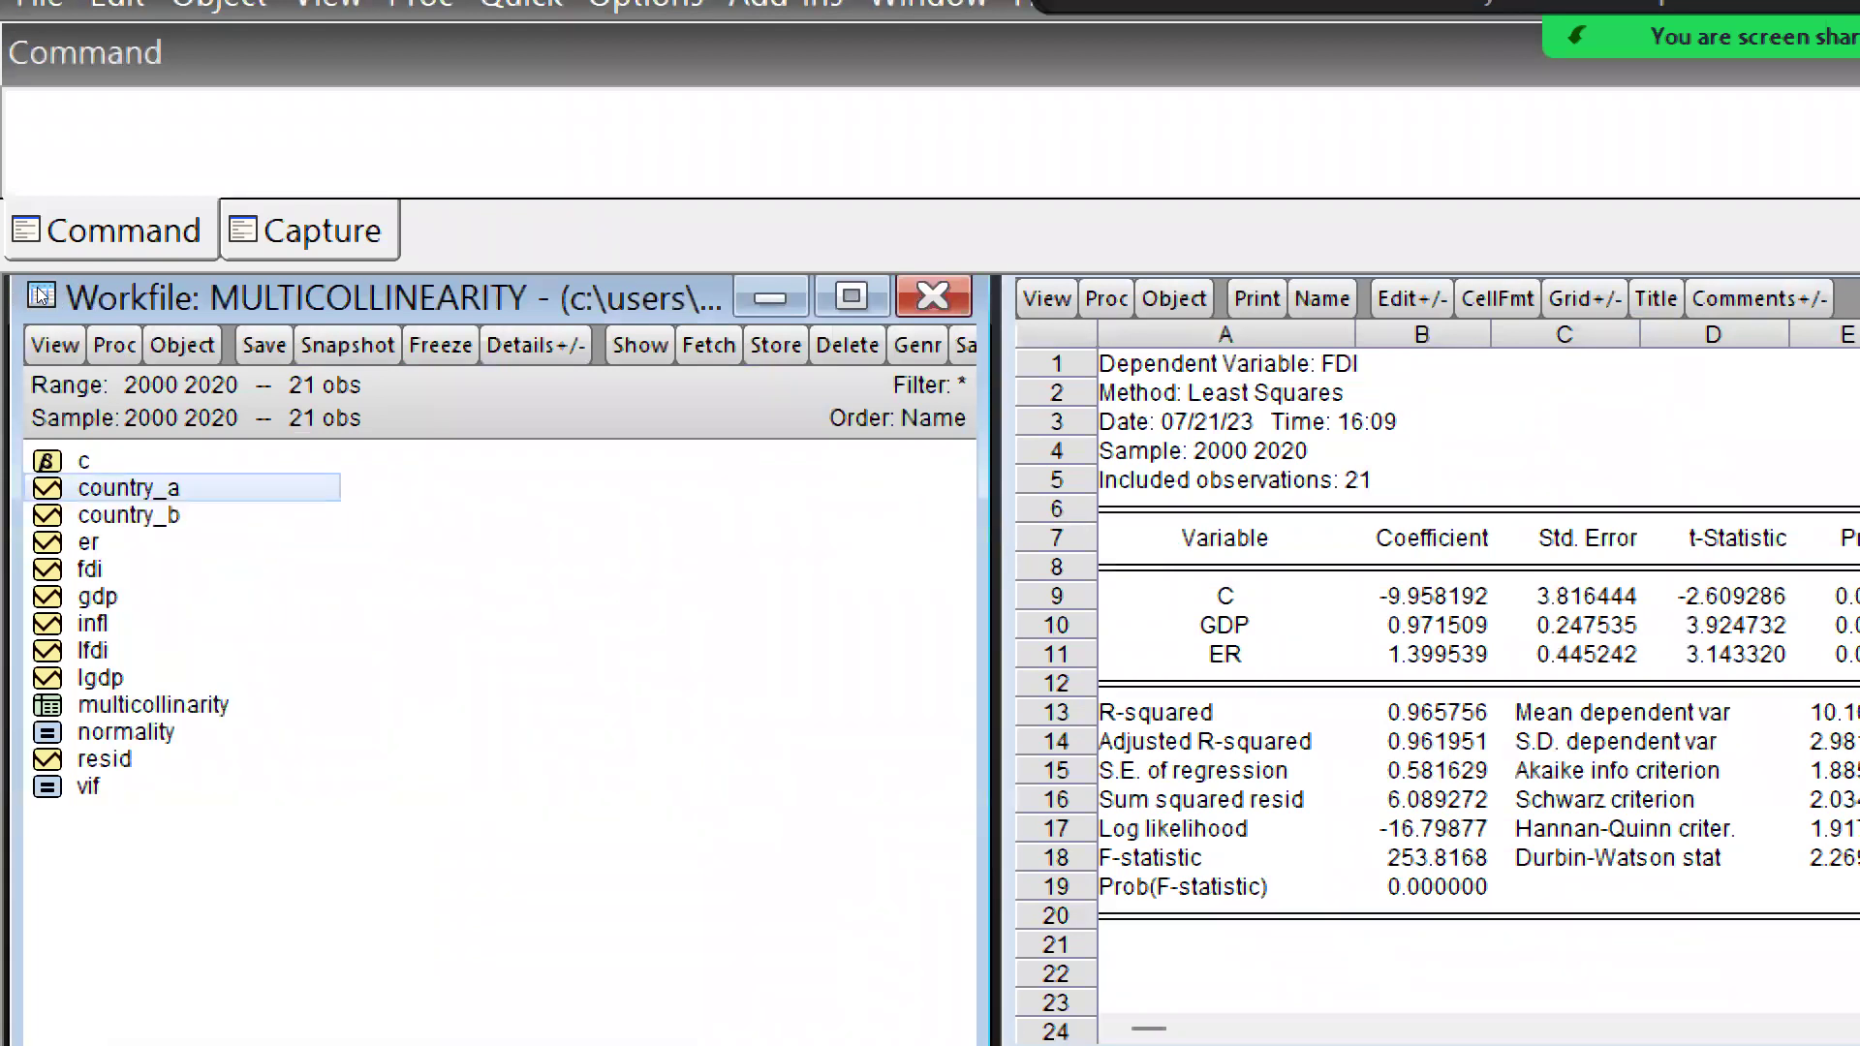
key(shift+Down)
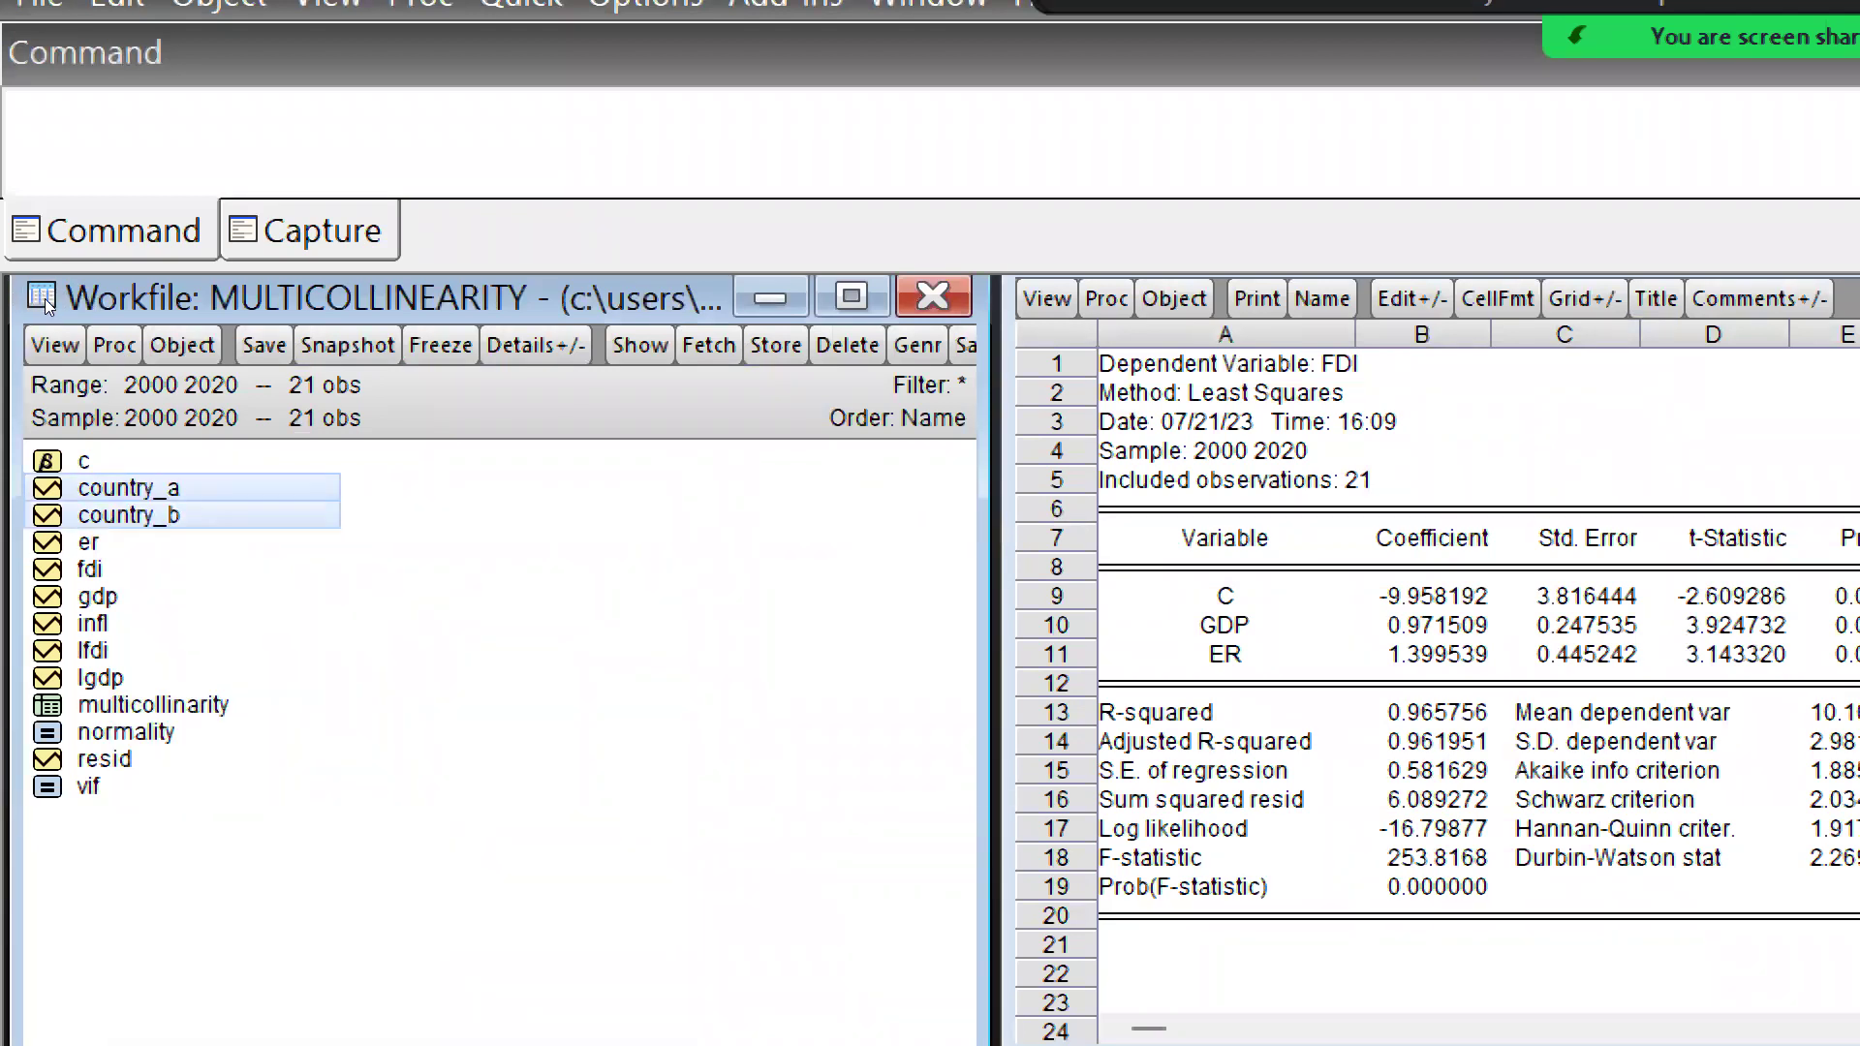
key(shift+F10)
key(Right)
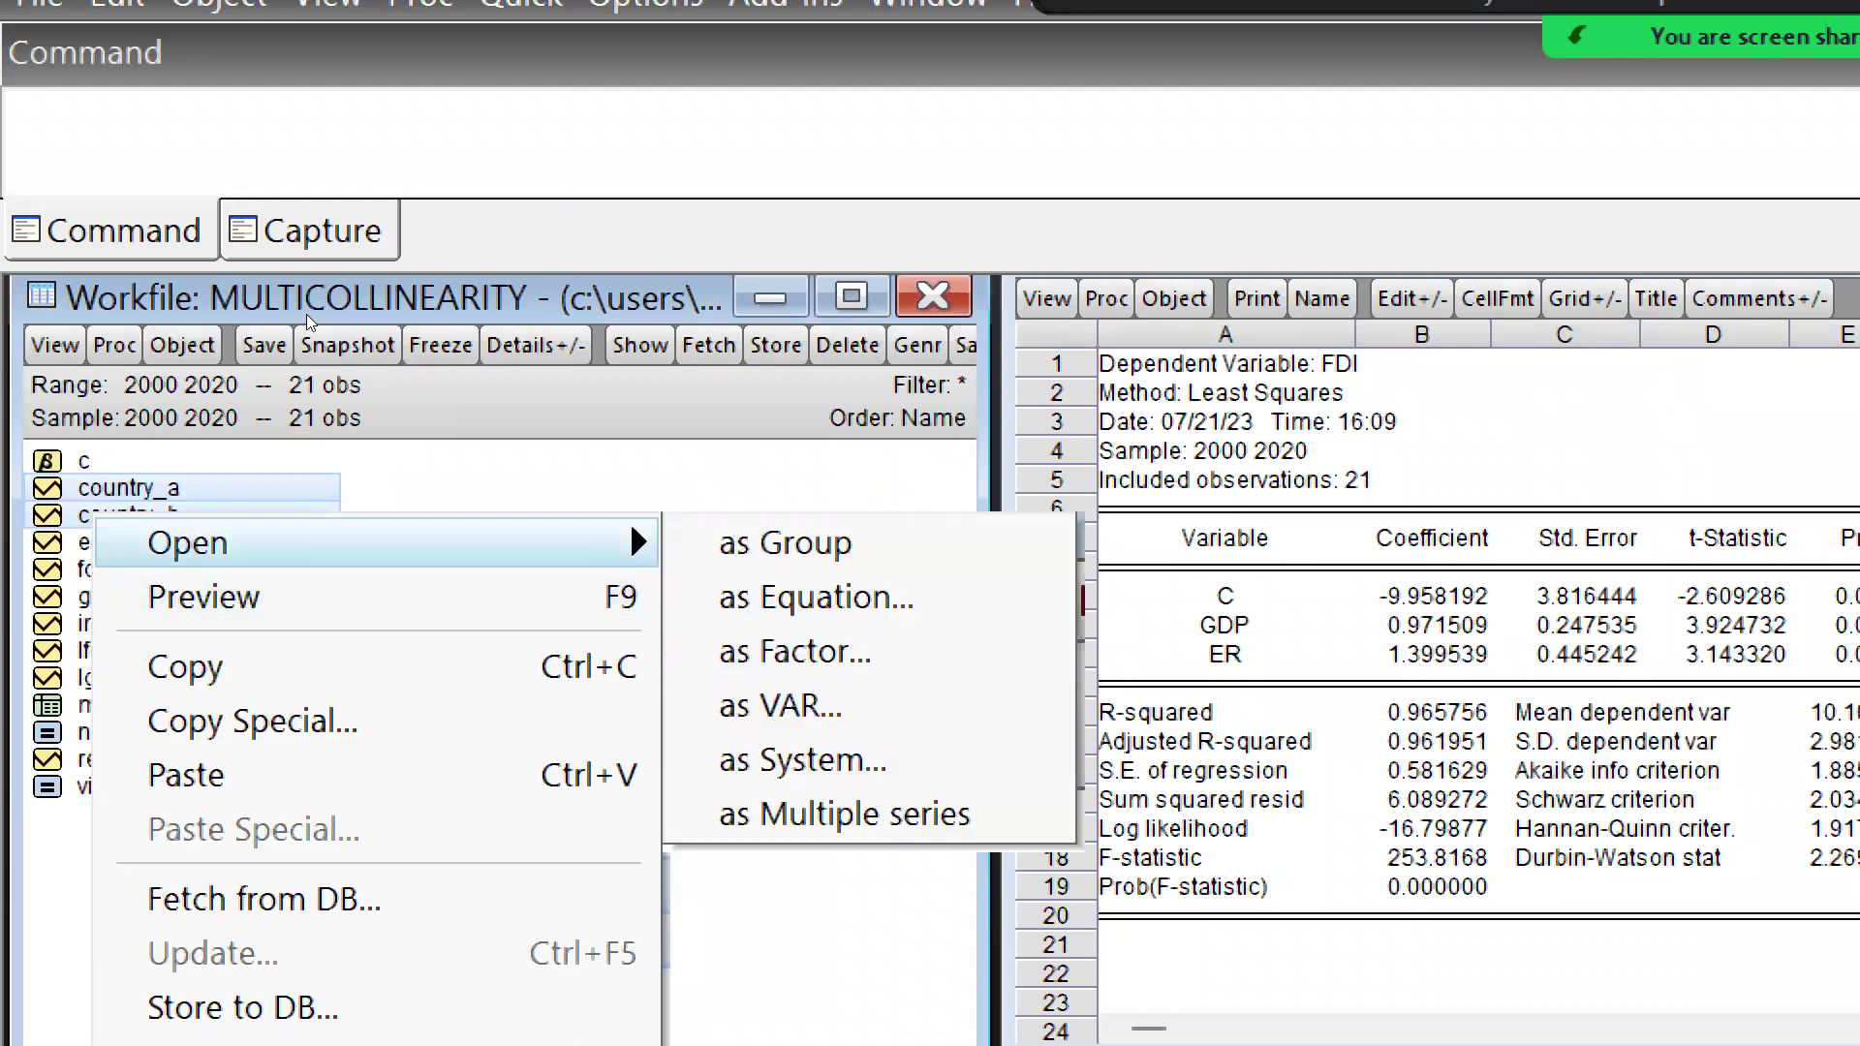
key(Return)
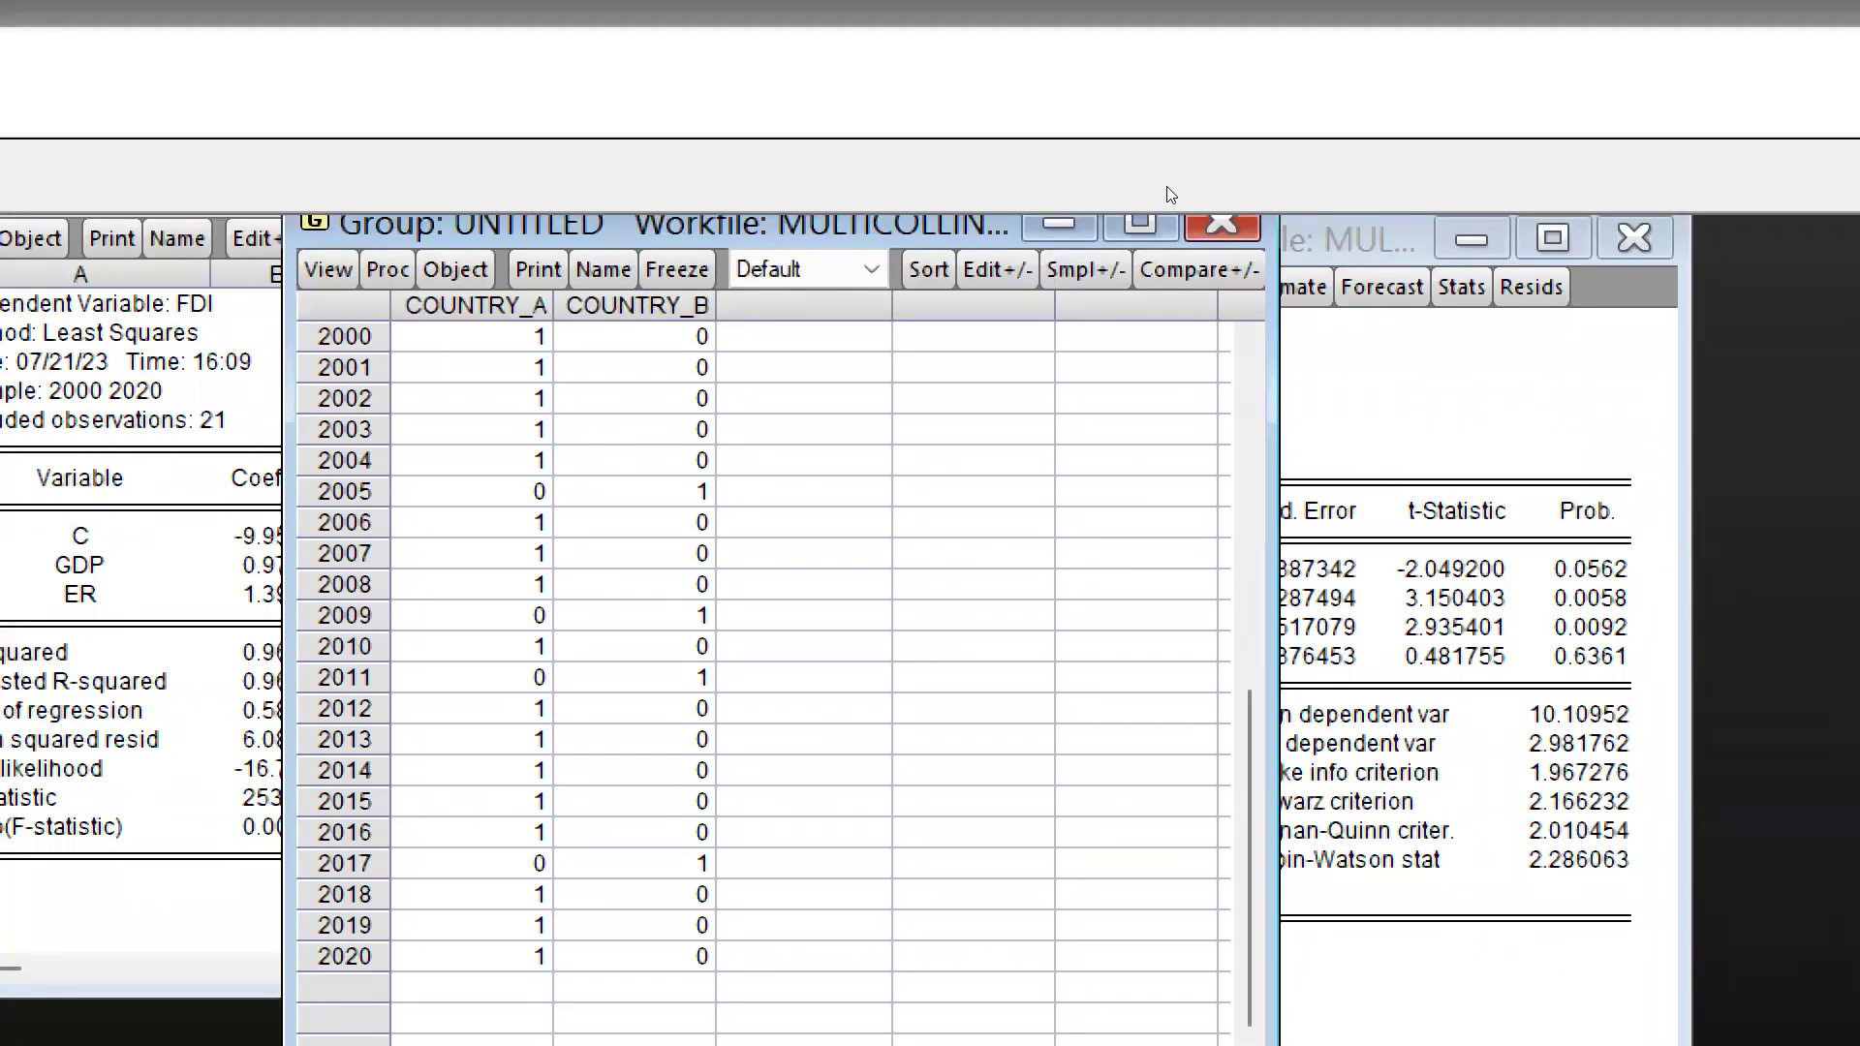
click(1182, 184)
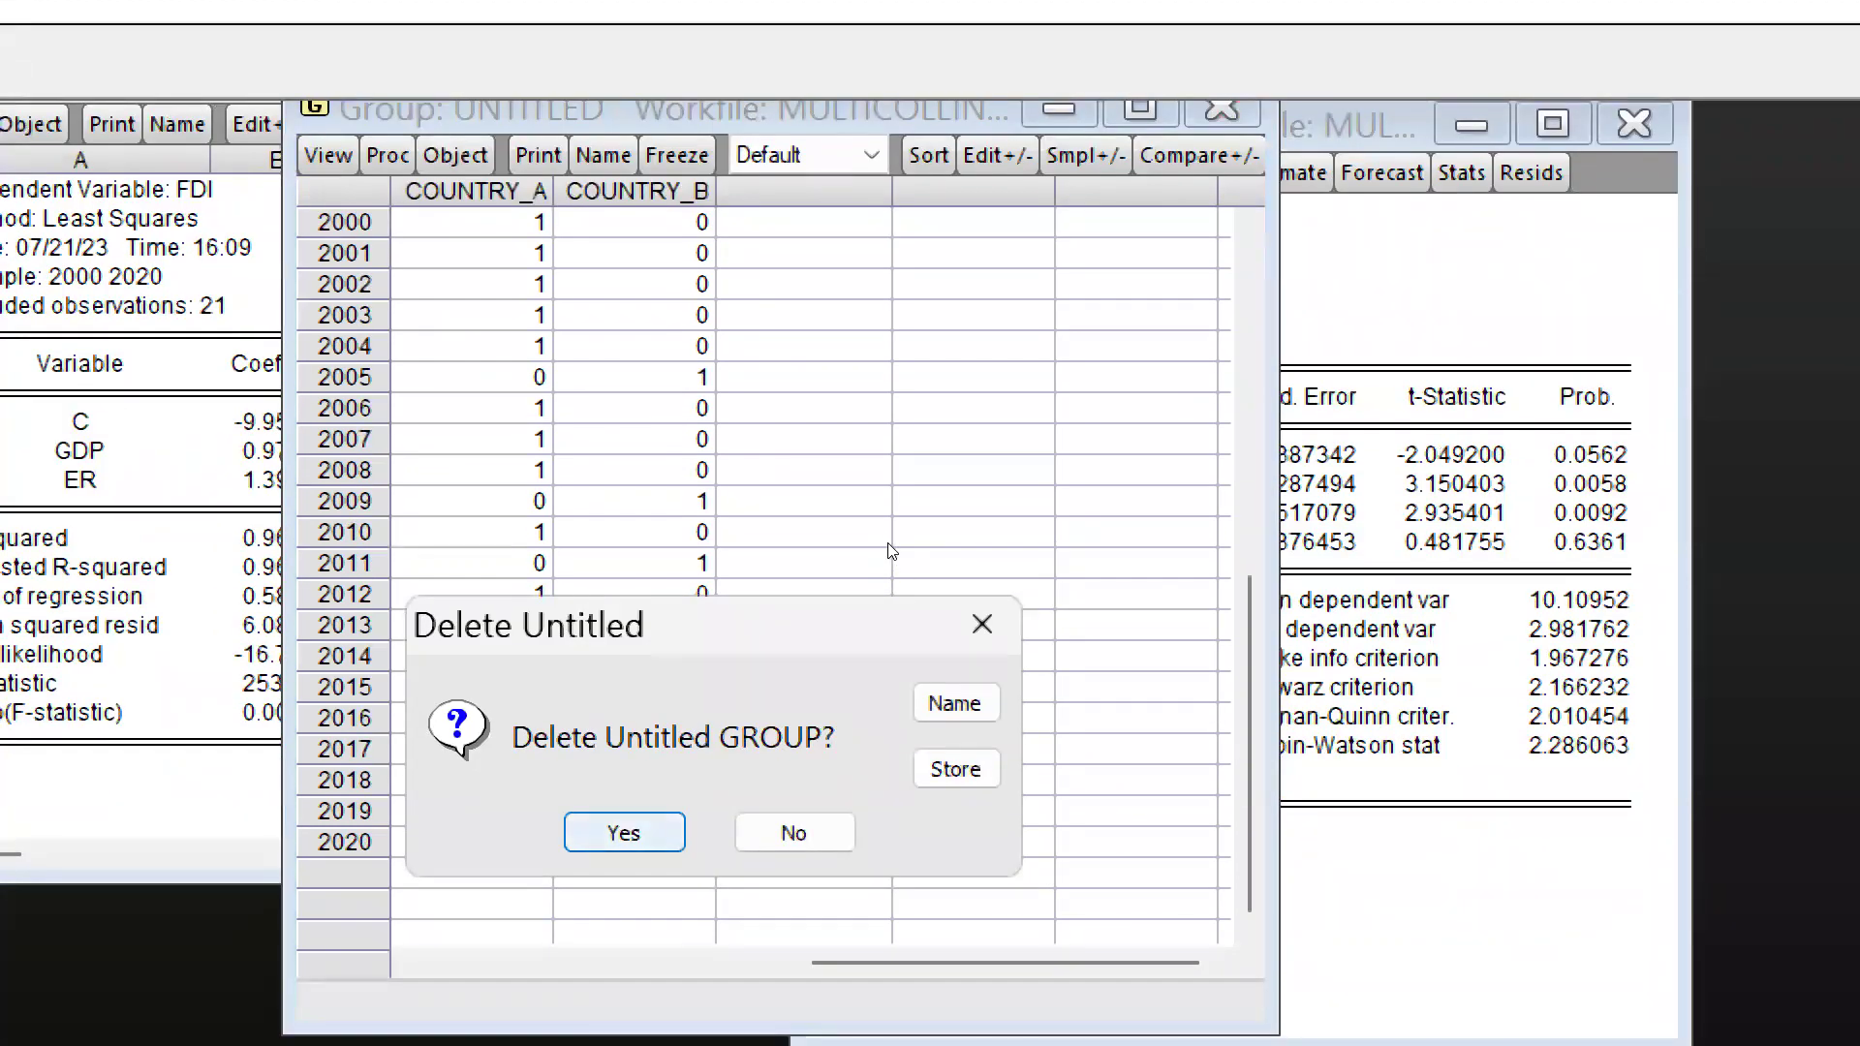
key(Return)
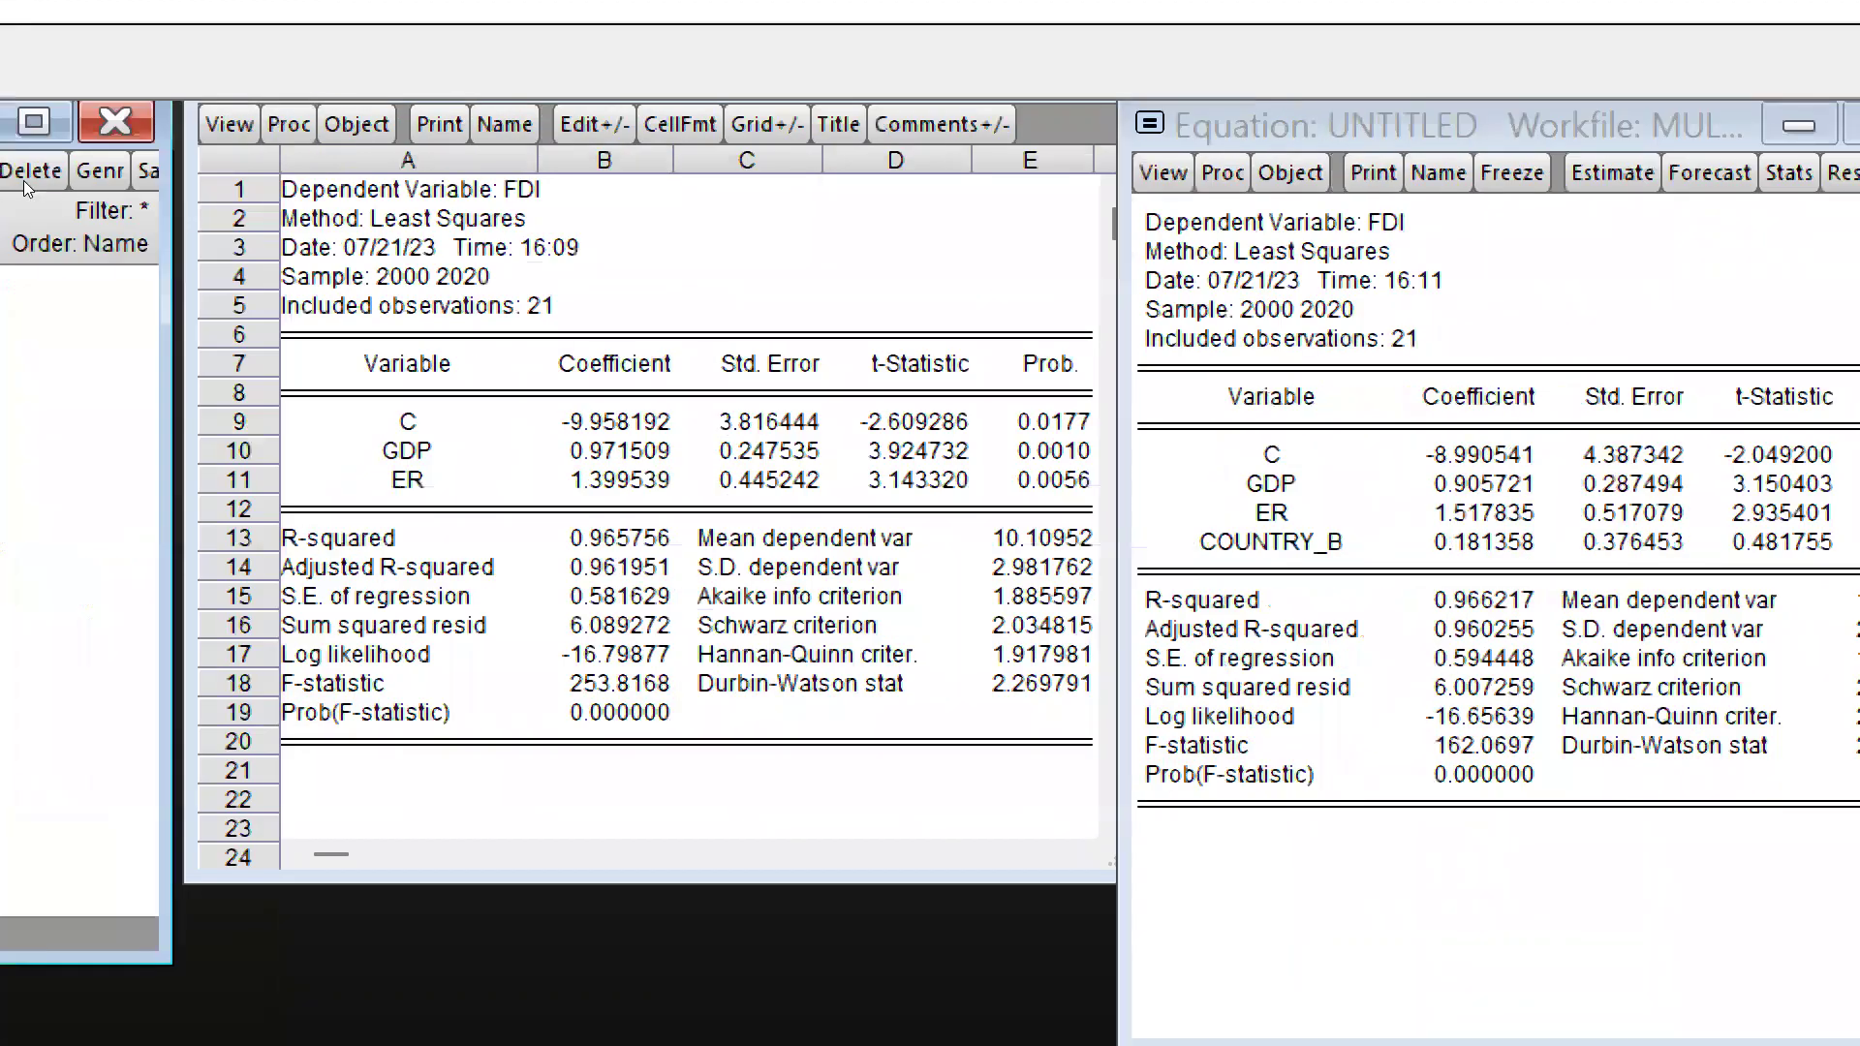